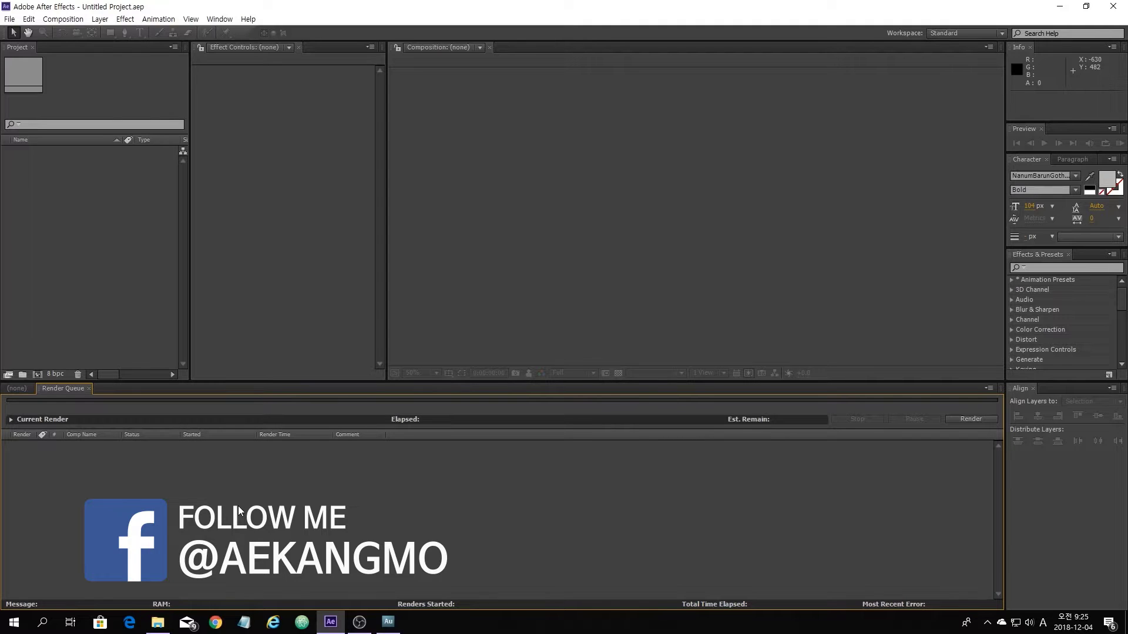
# - Create a new composition named AT003 with a duration of 10 seconds
pyautogui.hotkey('ctrl', 'n')
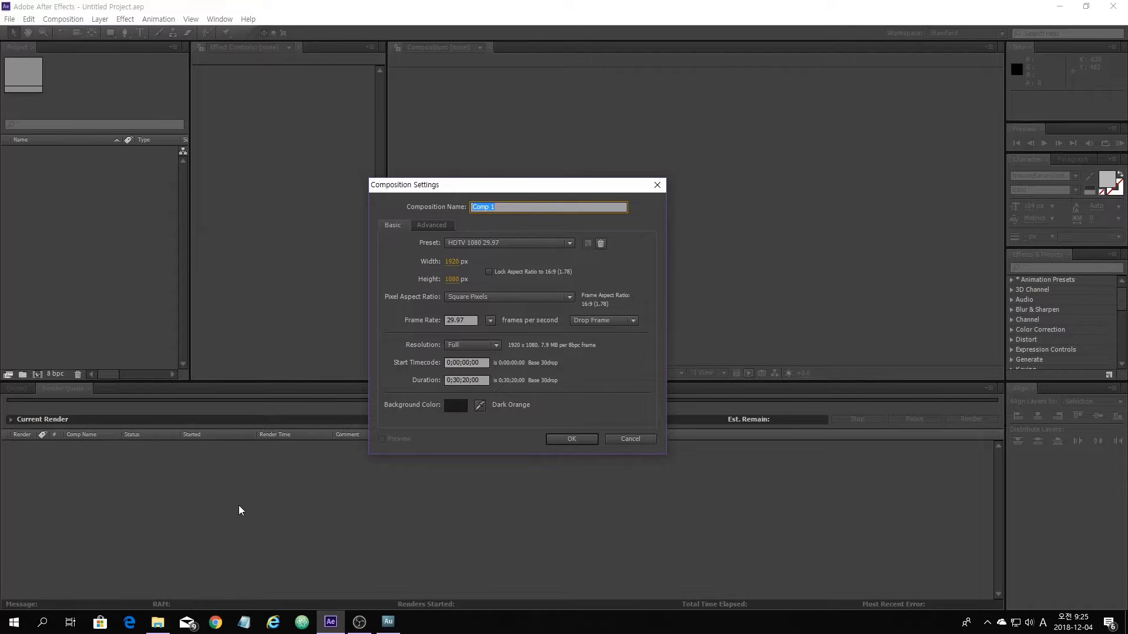
pyautogui.write('AT003')
pyautogui.click(464, 380)
pyautogui.write('10')
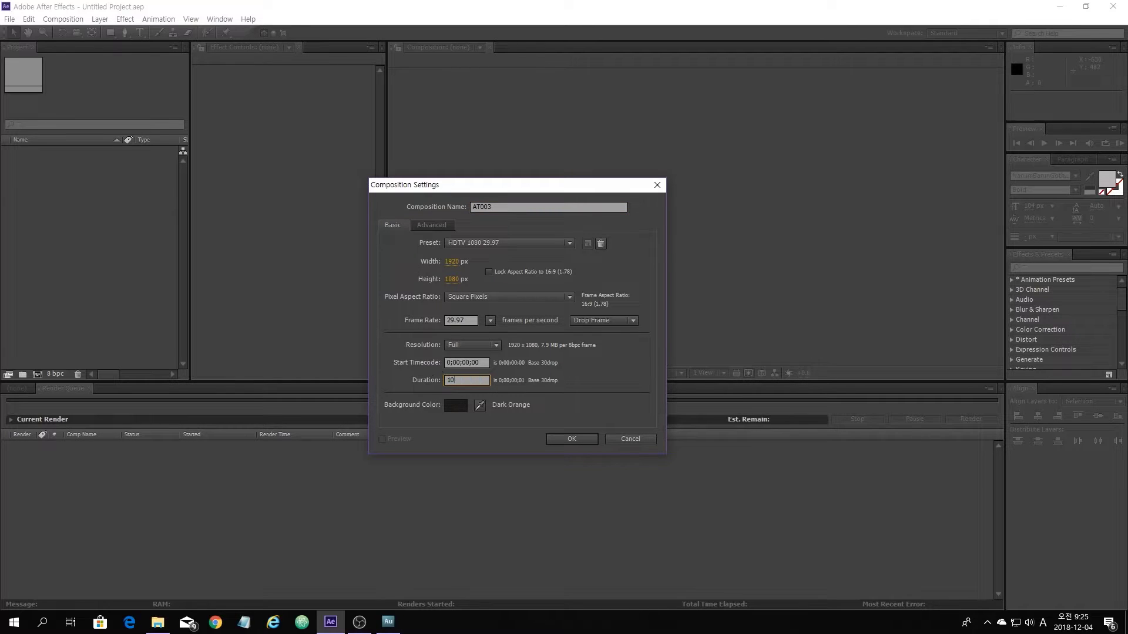
pyautogui.write(',')
pyautogui.click(573, 397)
pyautogui.click(572, 438)
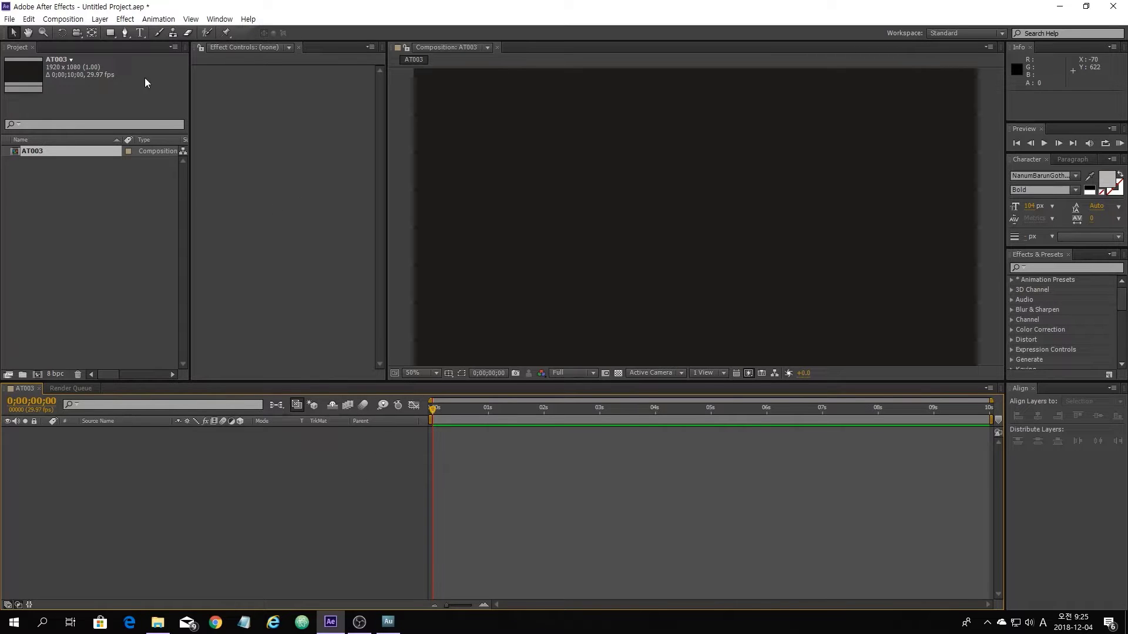
# - Add a text layer reading "CARD WIPE" in the composition
pyautogui.click(141, 32)
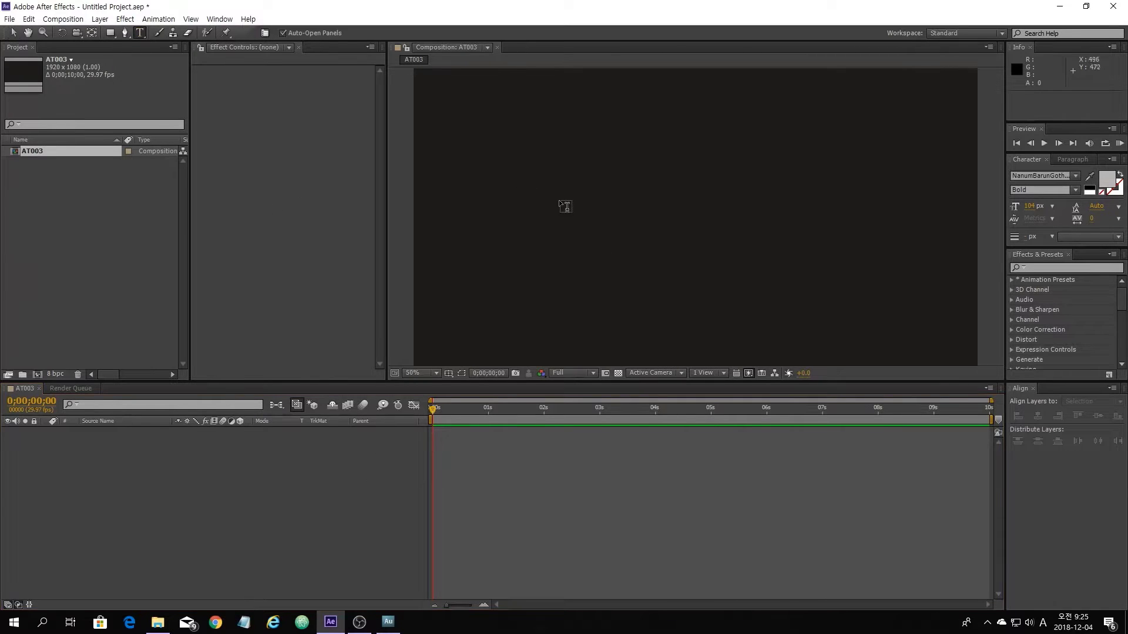
pyautogui.click(583, 225)
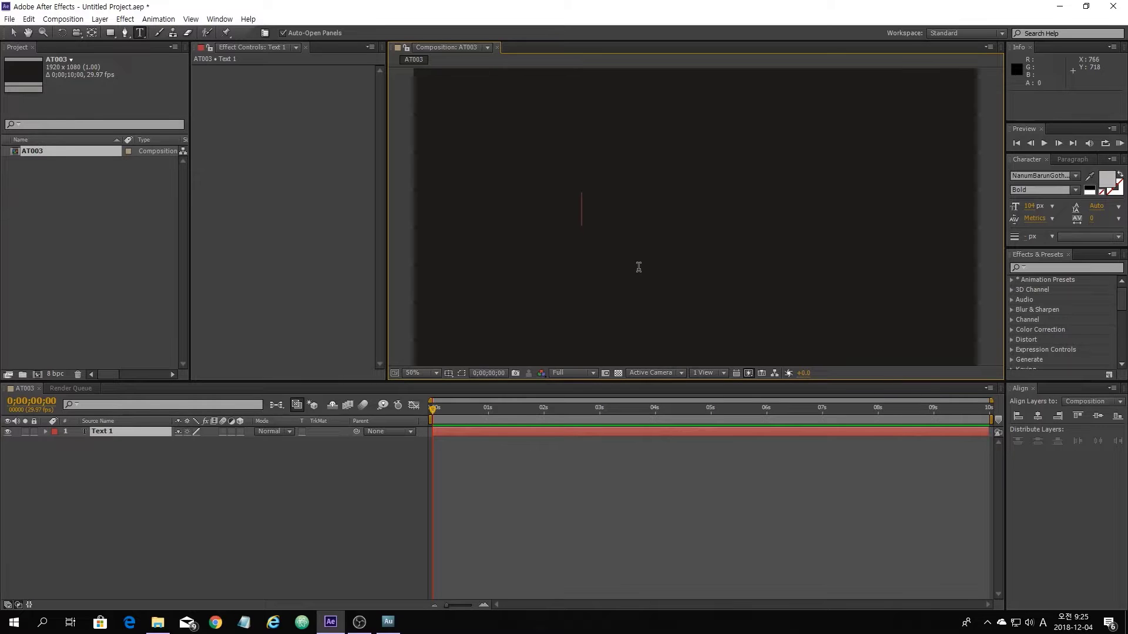
pyautogui.write('CA')
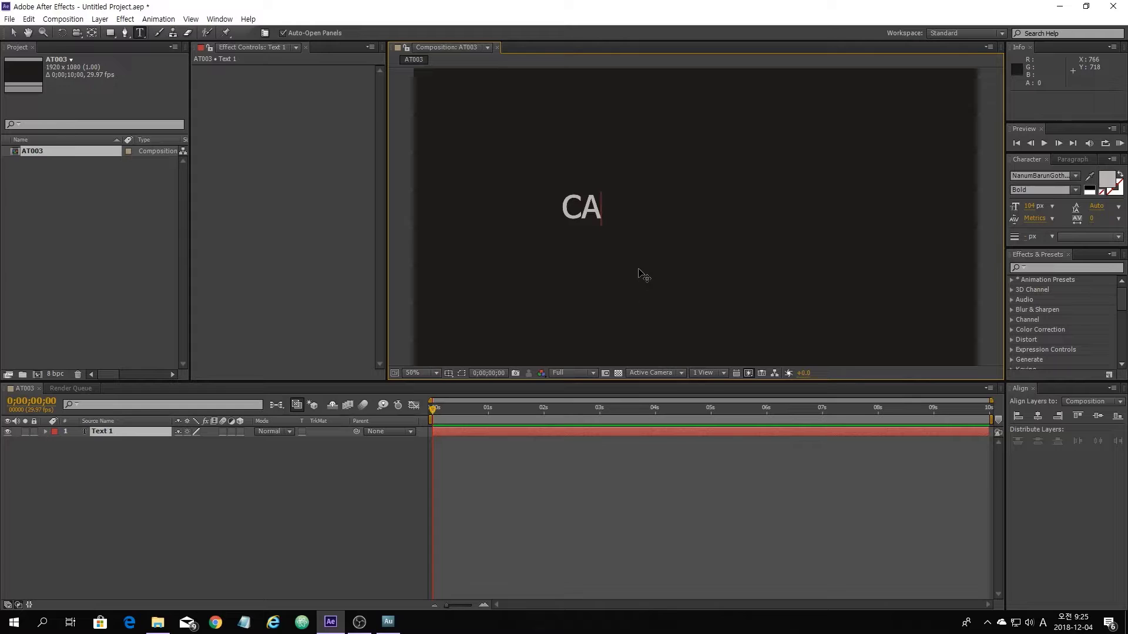
pyautogui.write('RD WIPE')
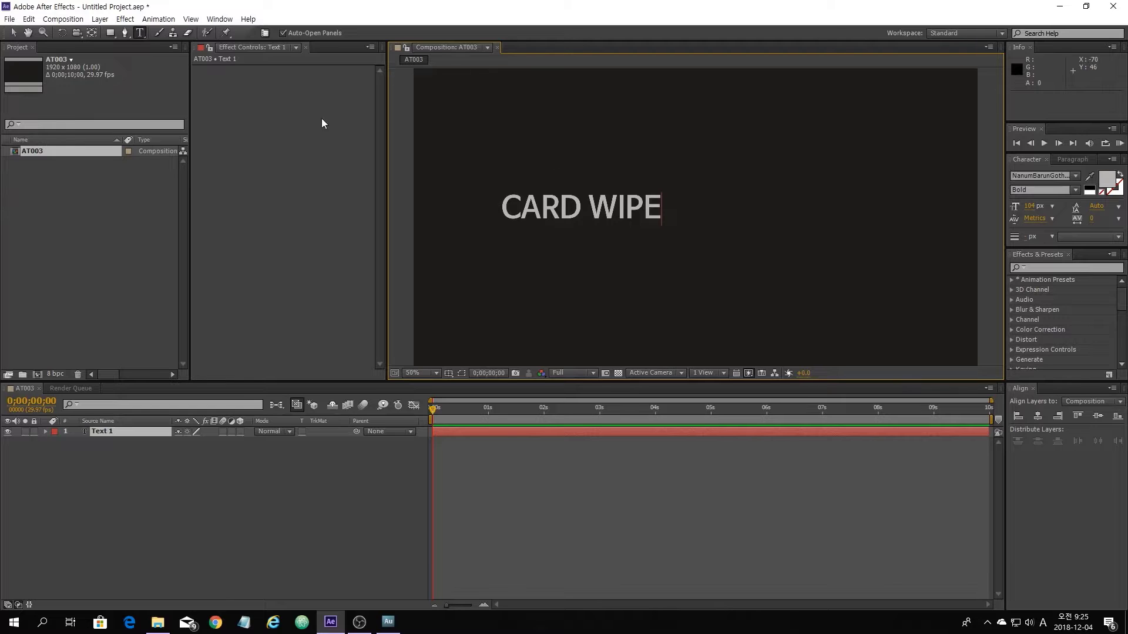
pyautogui.click(13, 32)
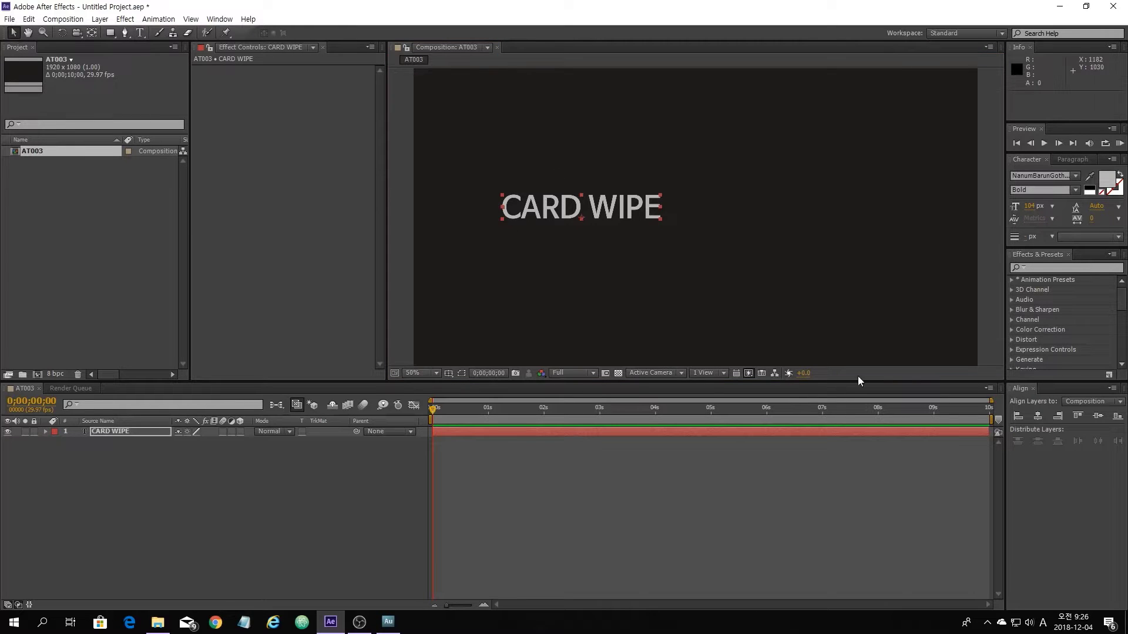
# - Enlarge the CARD WIPE text to 219 px and centre it horizontally and vertically in the composition
pyautogui.moveTo(1028, 206); pyautogui.dragTo(1111, 221)
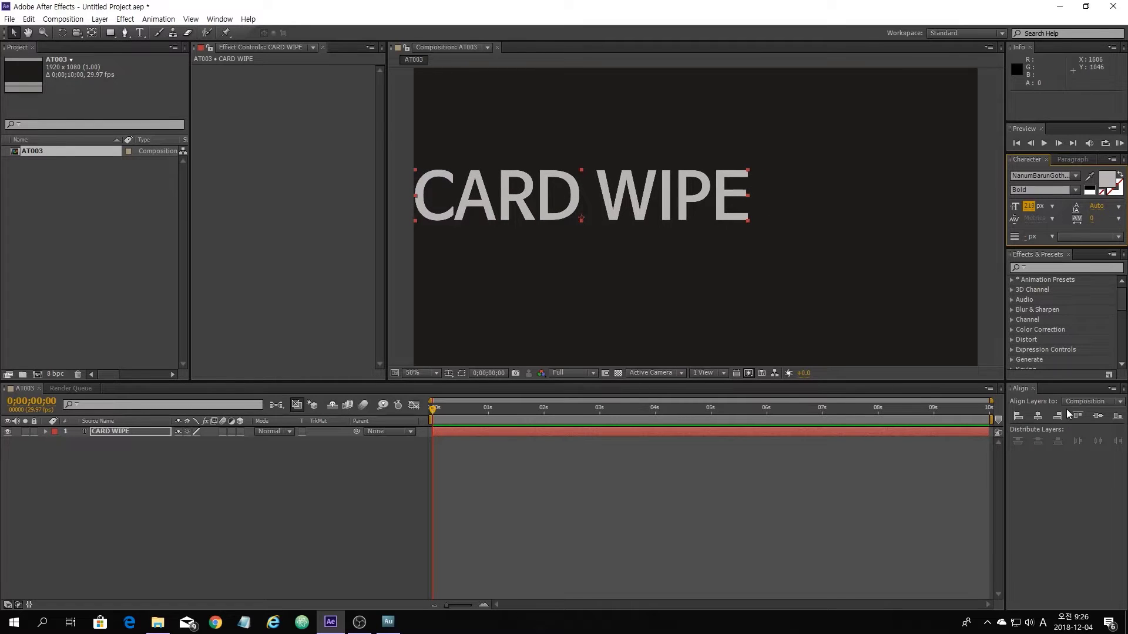
pyautogui.click(1045, 415)
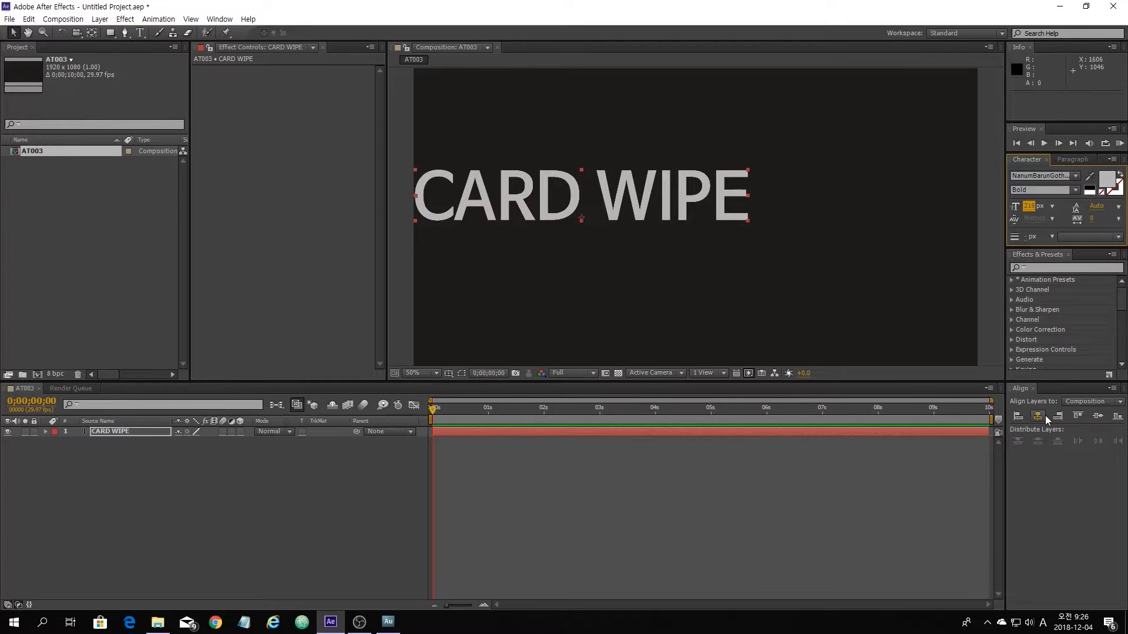
pyautogui.click(1098, 416)
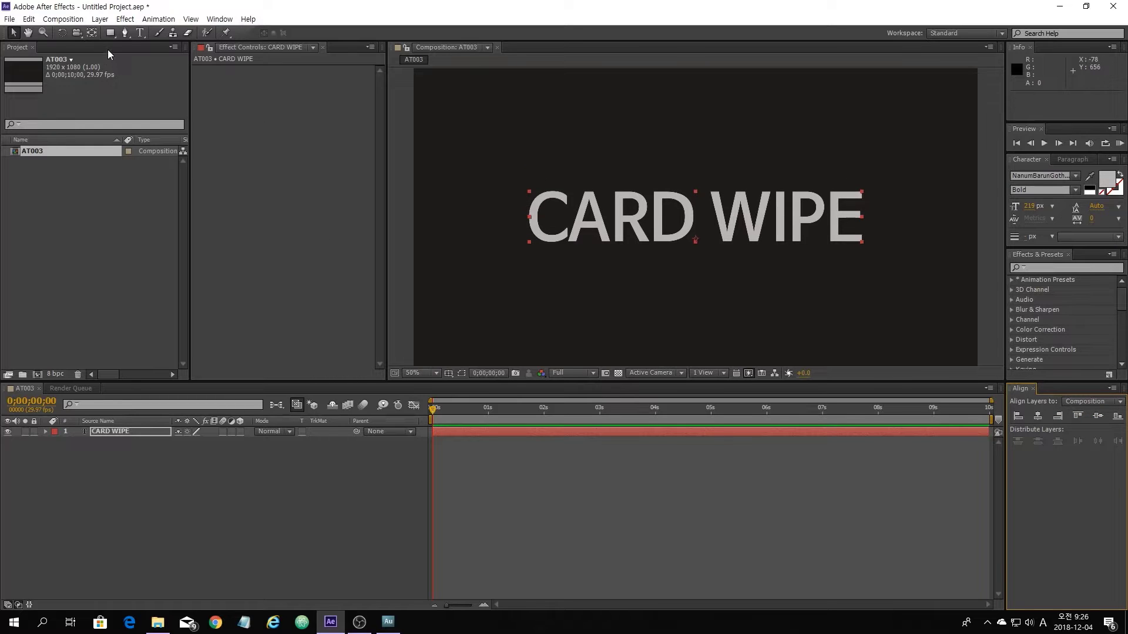
# - Move the anchor point to the middle of the CARD WIPE text and align the layer to the composition's centre again
pyautogui.click(92, 33)
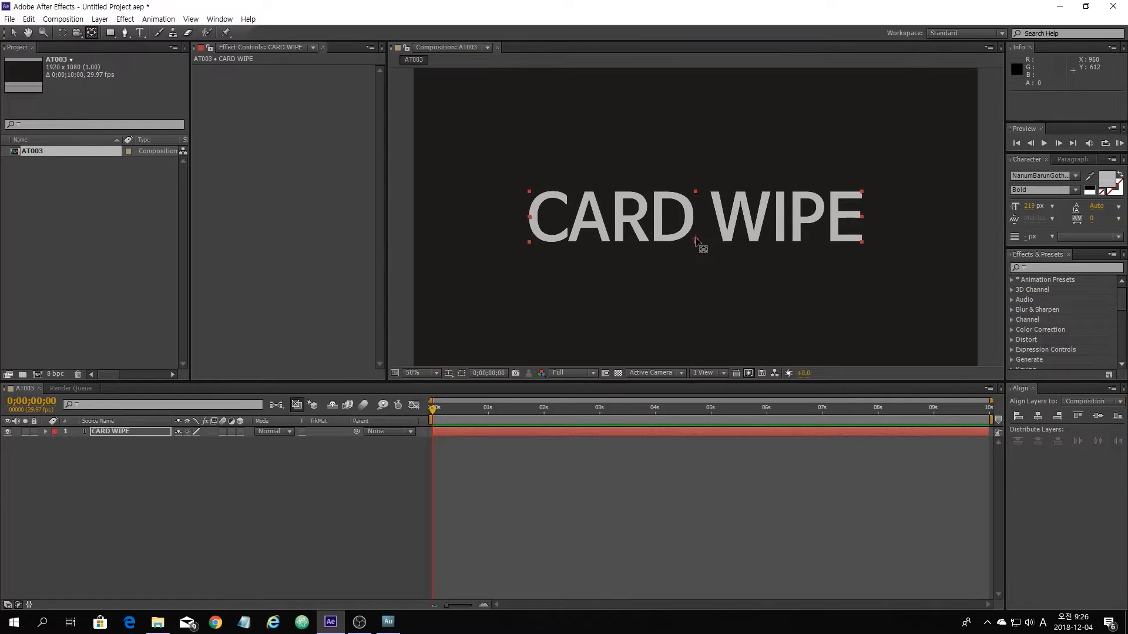
pyautogui.moveTo(695, 238); pyautogui.dragTo(695, 216)
pyautogui.click(14, 32)
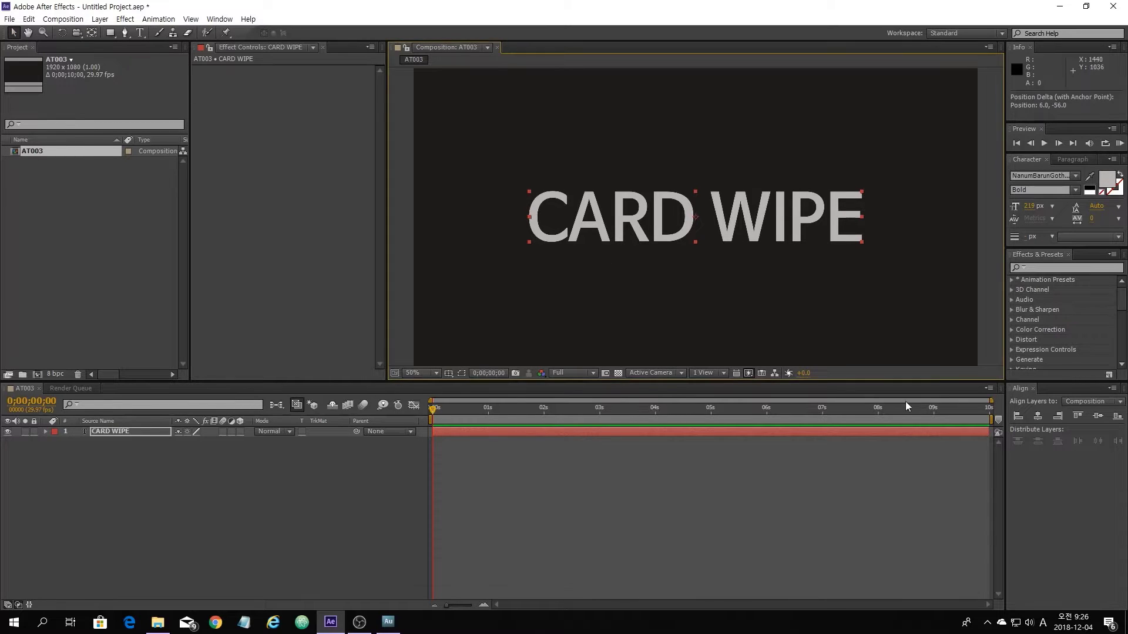
pyautogui.click(1039, 417)
pyautogui.click(1097, 416)
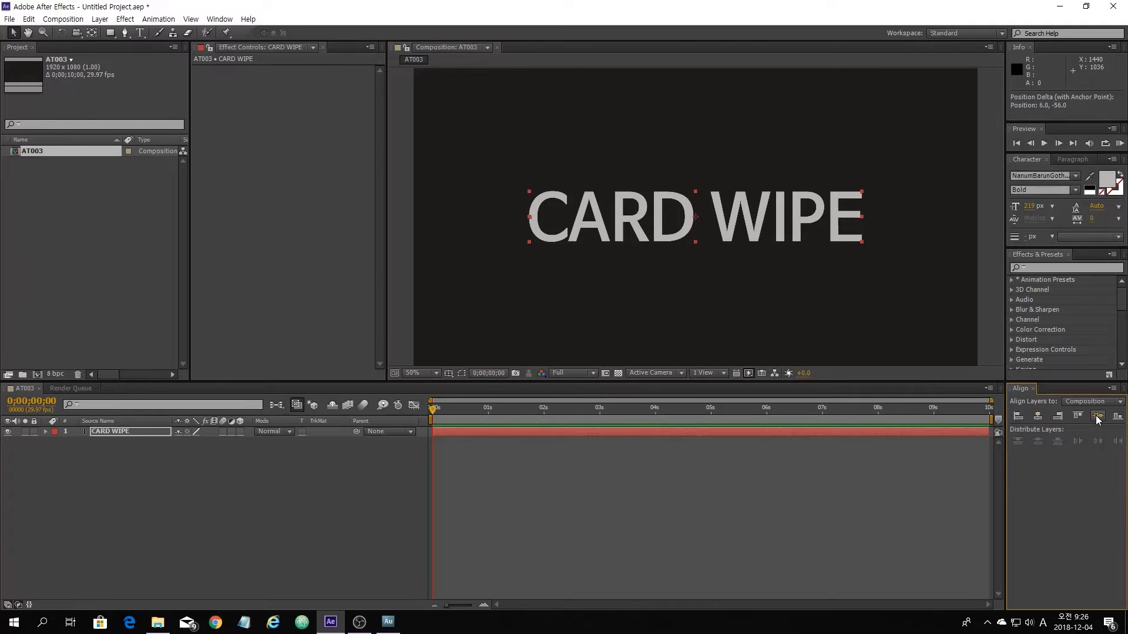
pyautogui.click(361, 456)
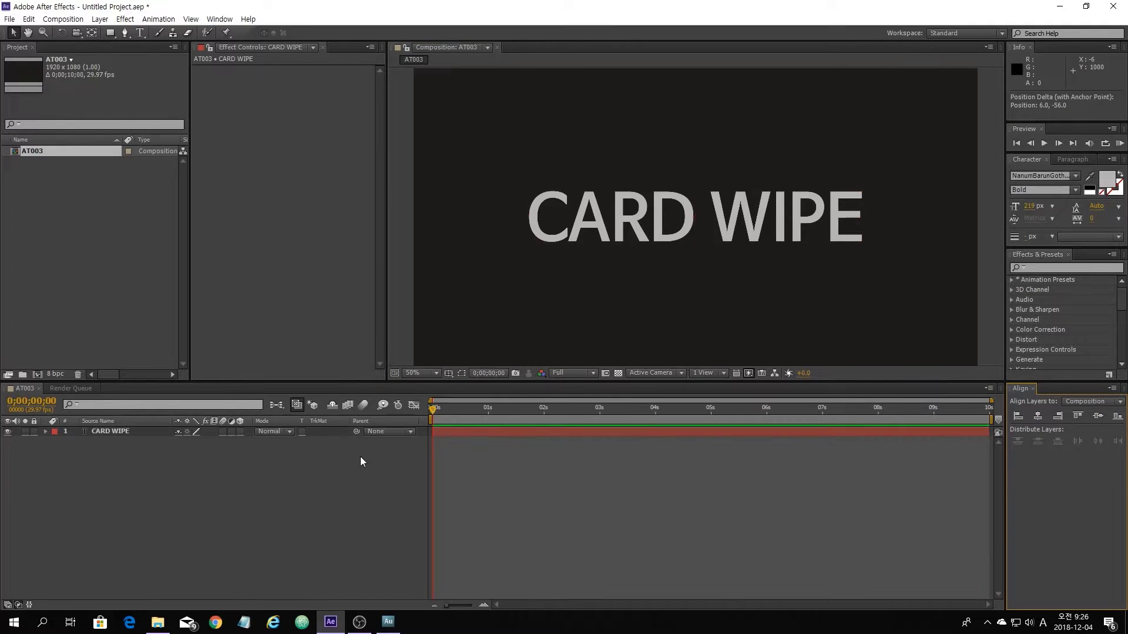
# - Apply a Gradient Overlay layer style to the CARD WIPE layer and expand its properties
pyautogui.click(125, 431)
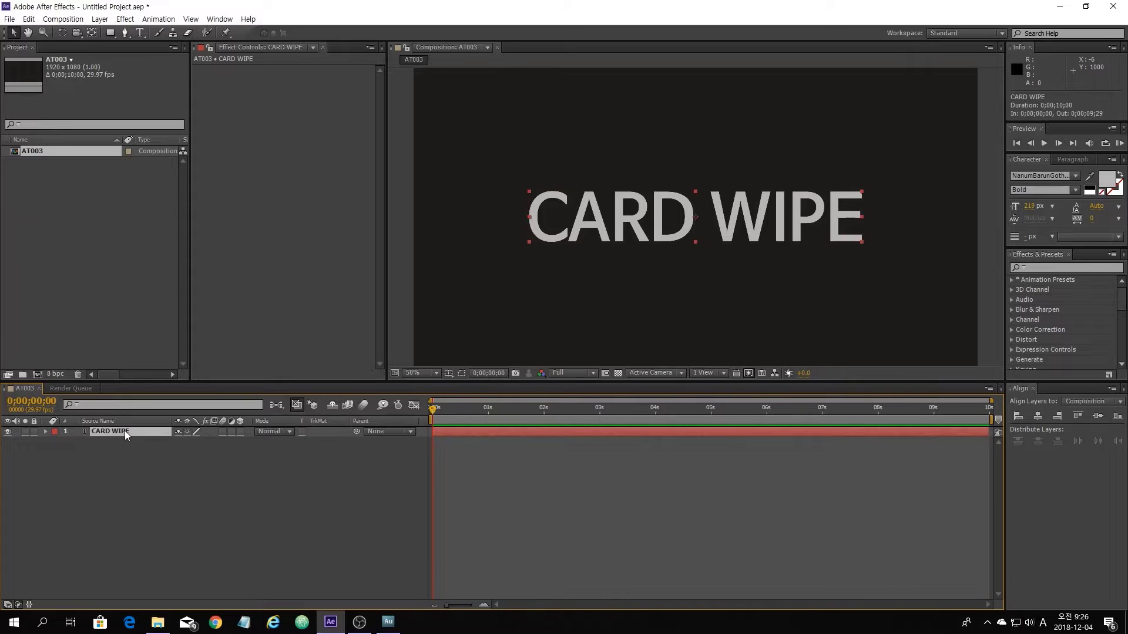
pyautogui.rightClick(124, 431)
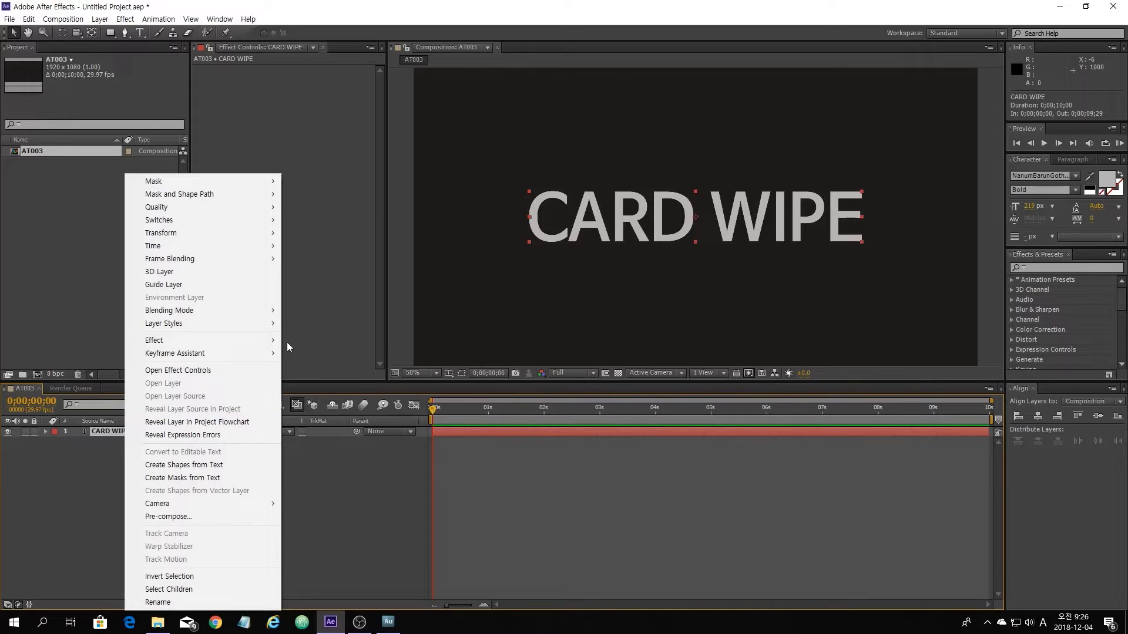
pyautogui.moveTo(237, 323)
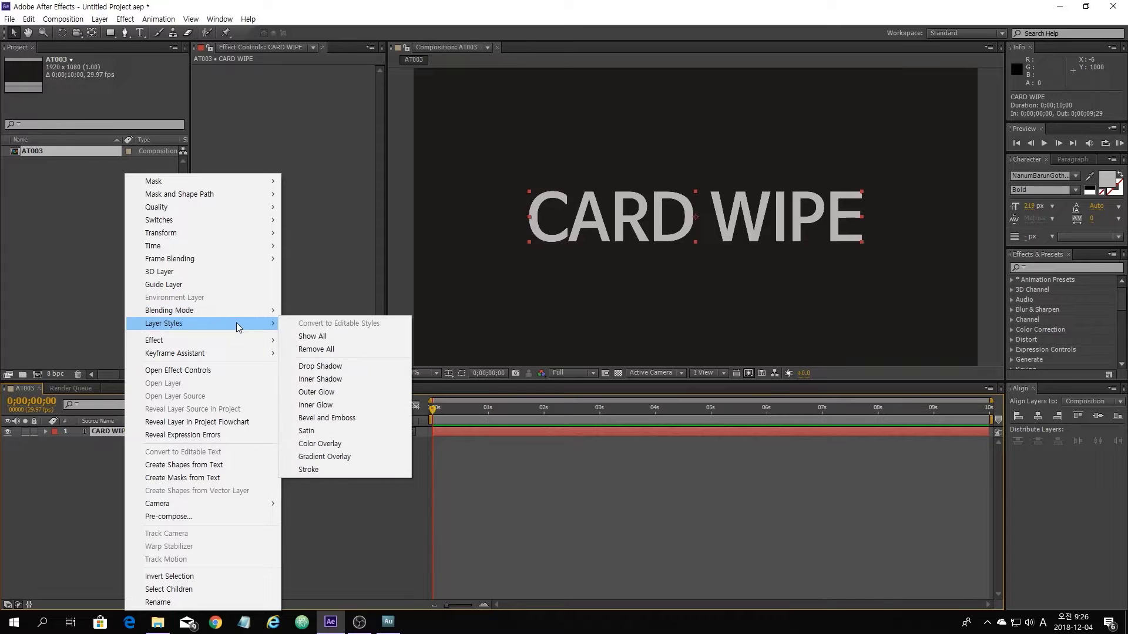
pyautogui.click(330, 457)
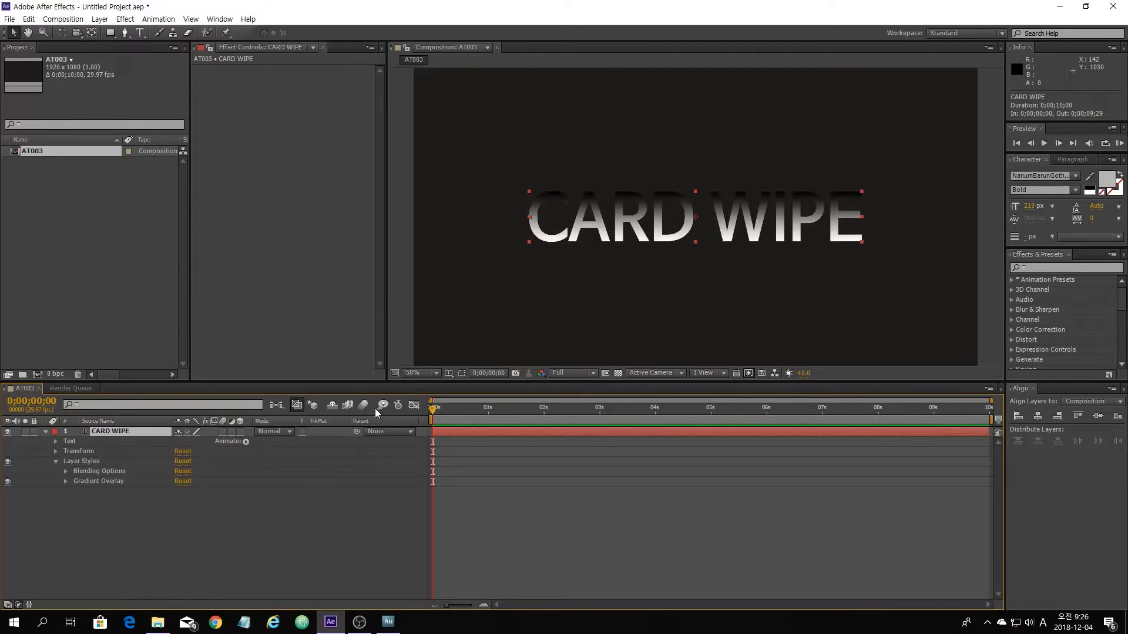
pyautogui.click(66, 481)
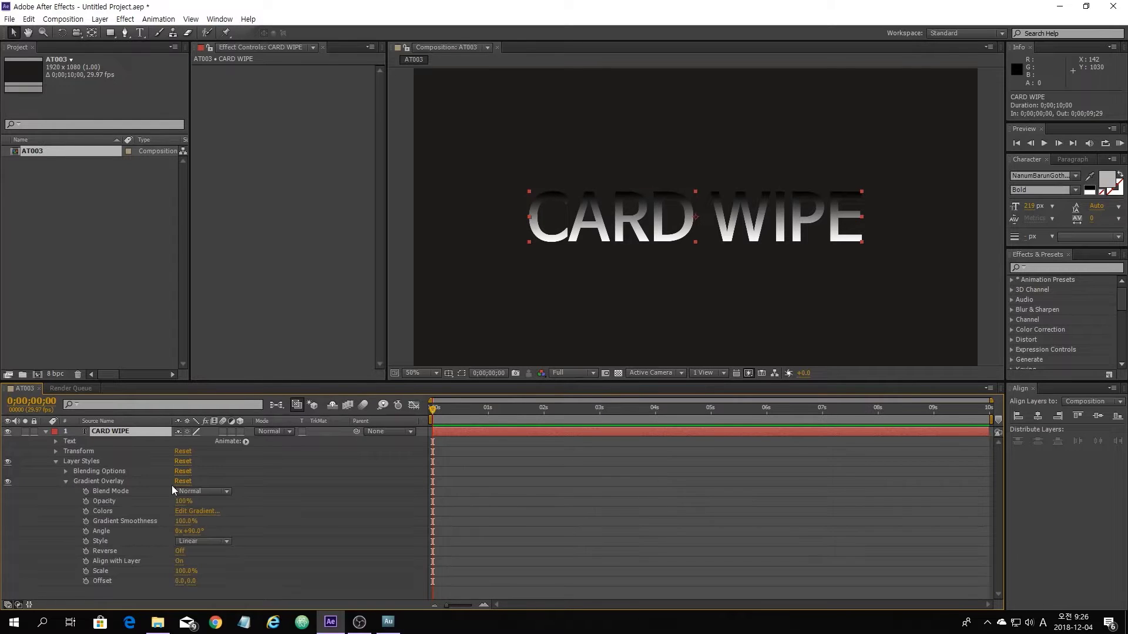
# - Edit the overlay's gradient colours, setting the start stop to light grey CDCCCC and the end stop to CBC8C8
pyautogui.click(195, 511)
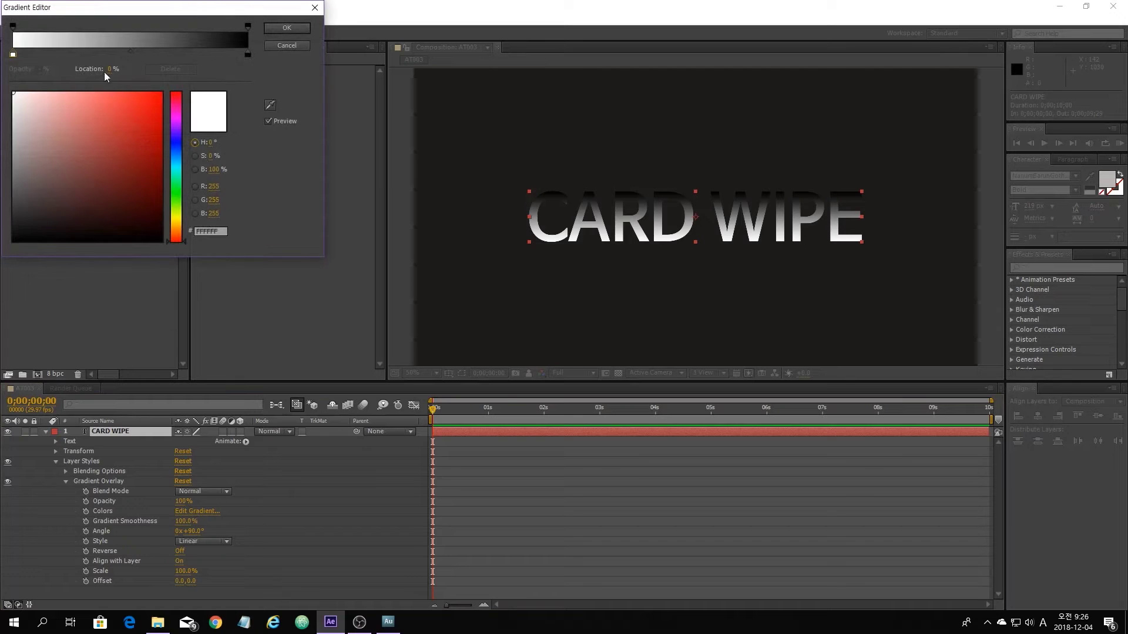
pyautogui.moveTo(131, 12); pyautogui.dragTo(396, 132)
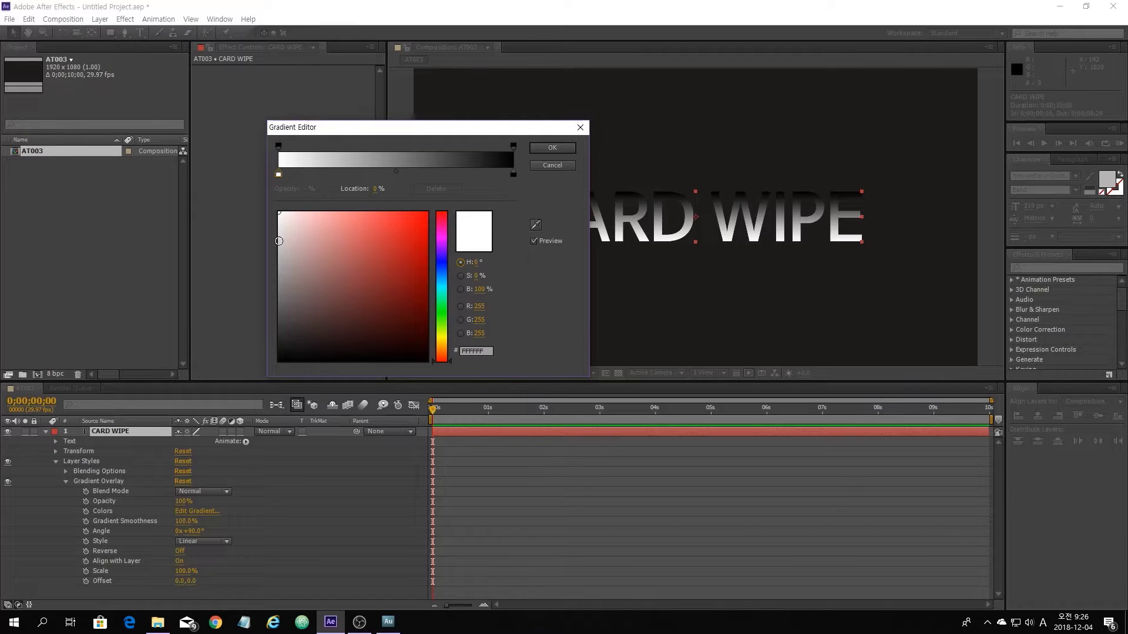
pyautogui.click(279, 241)
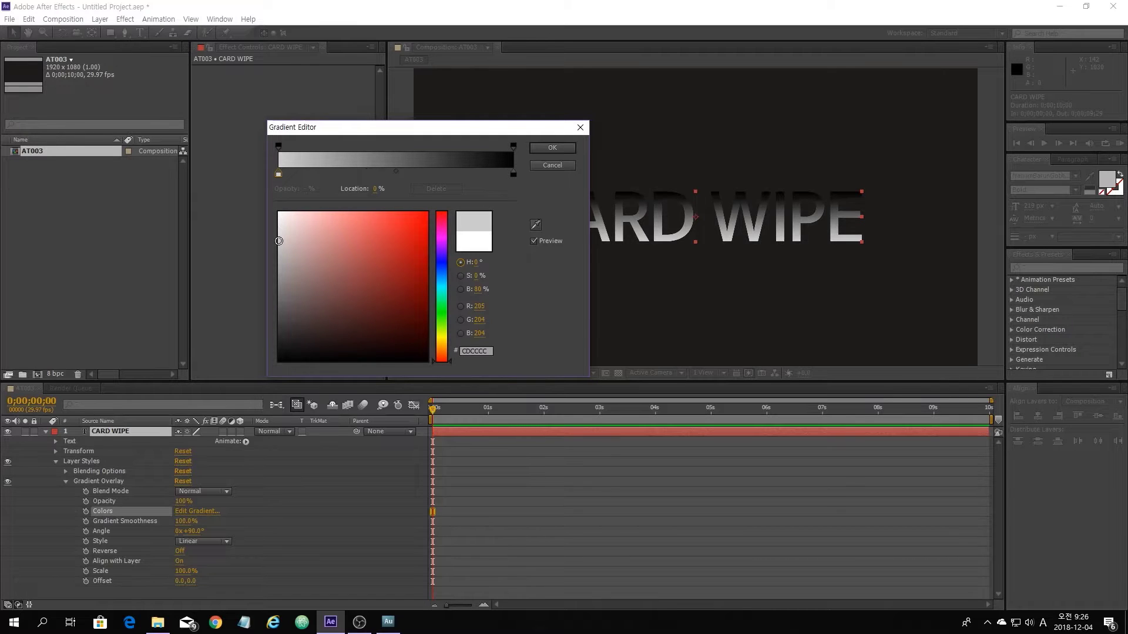
pyautogui.click(514, 174)
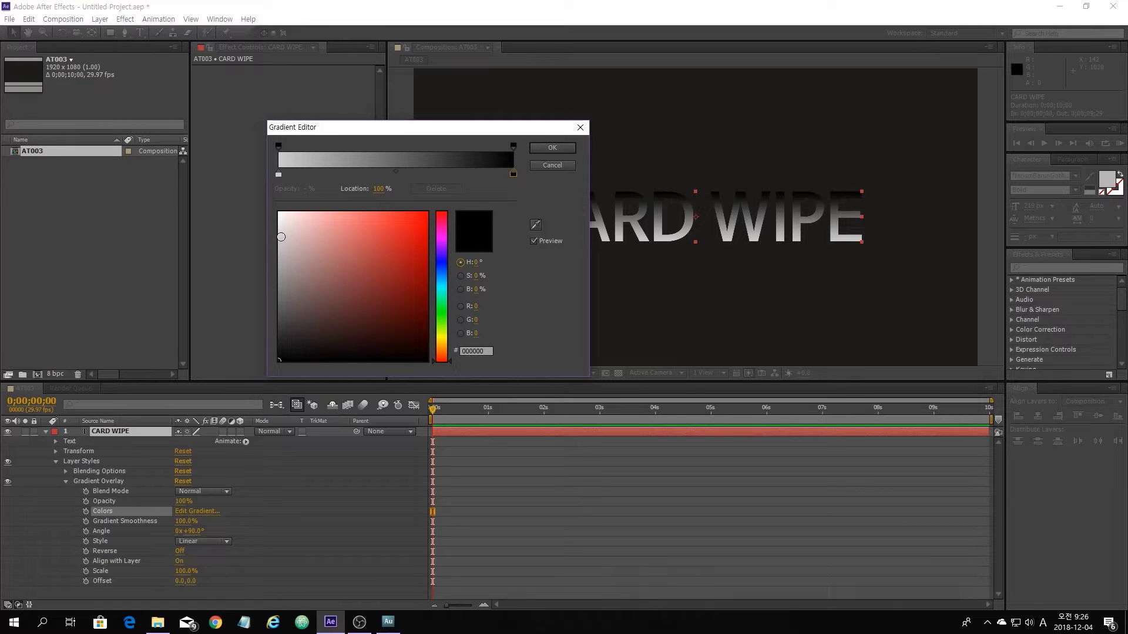
pyautogui.click(281, 237)
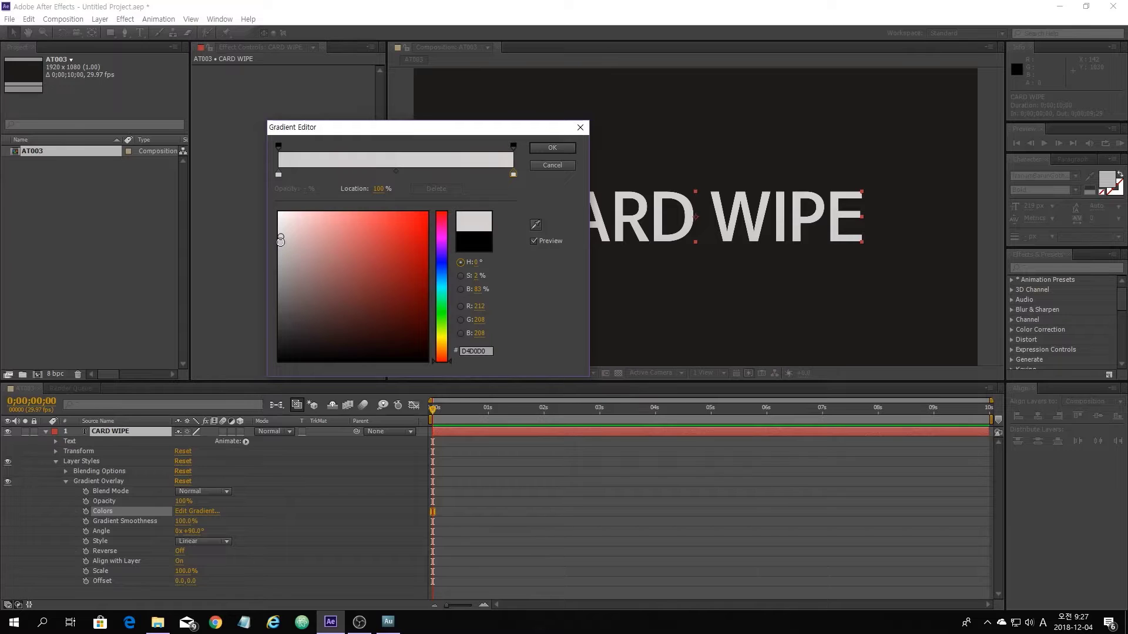
pyautogui.click(281, 242)
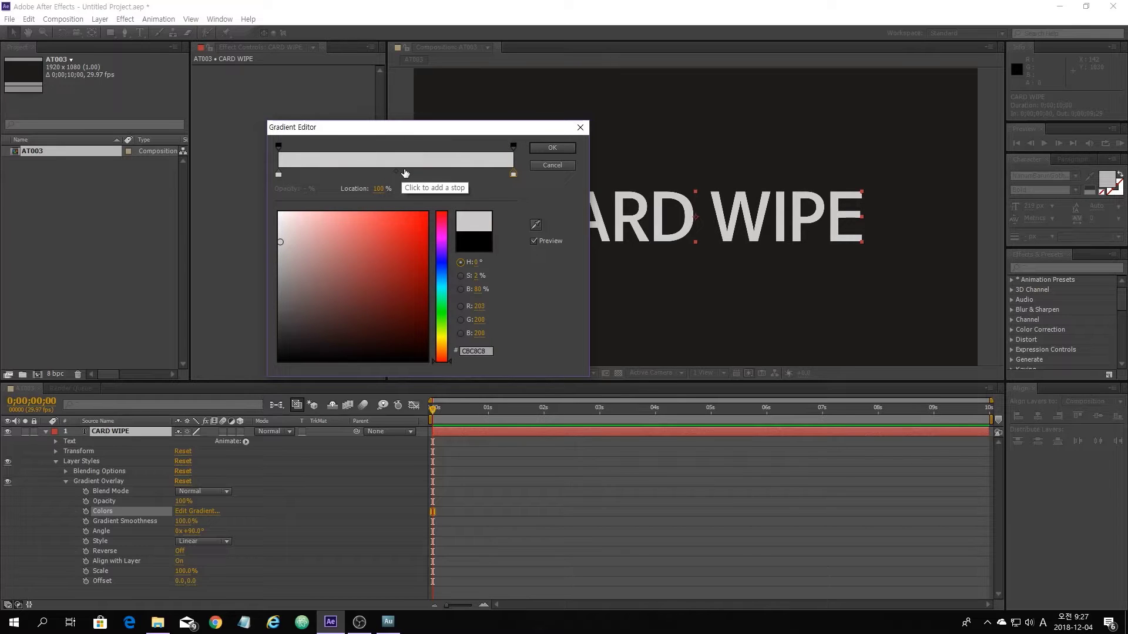
# - Add a near-white F3F0F0 colour stop to the gradient at about 47%
pyautogui.click(402, 174)
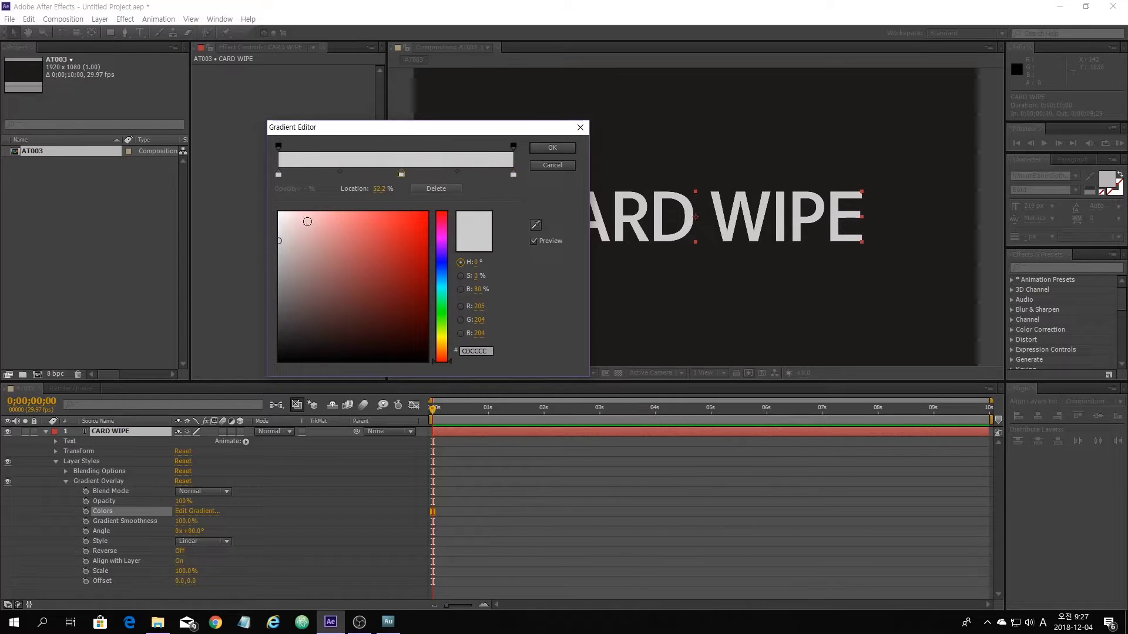
pyautogui.click(280, 219)
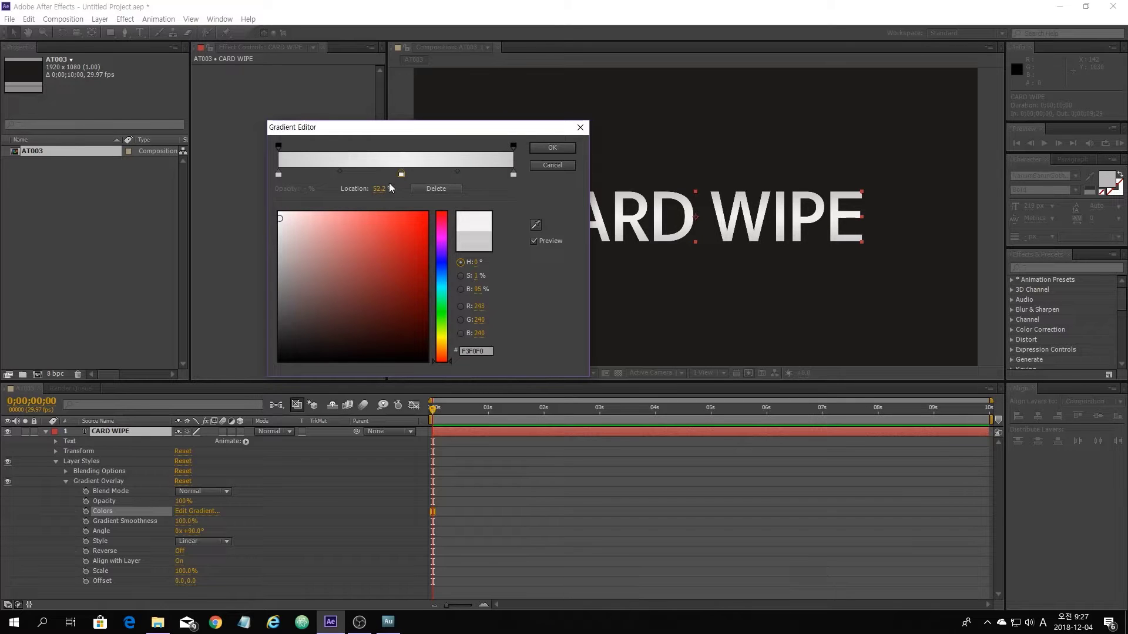
pyautogui.moveTo(401, 174); pyautogui.dragTo(390, 175)
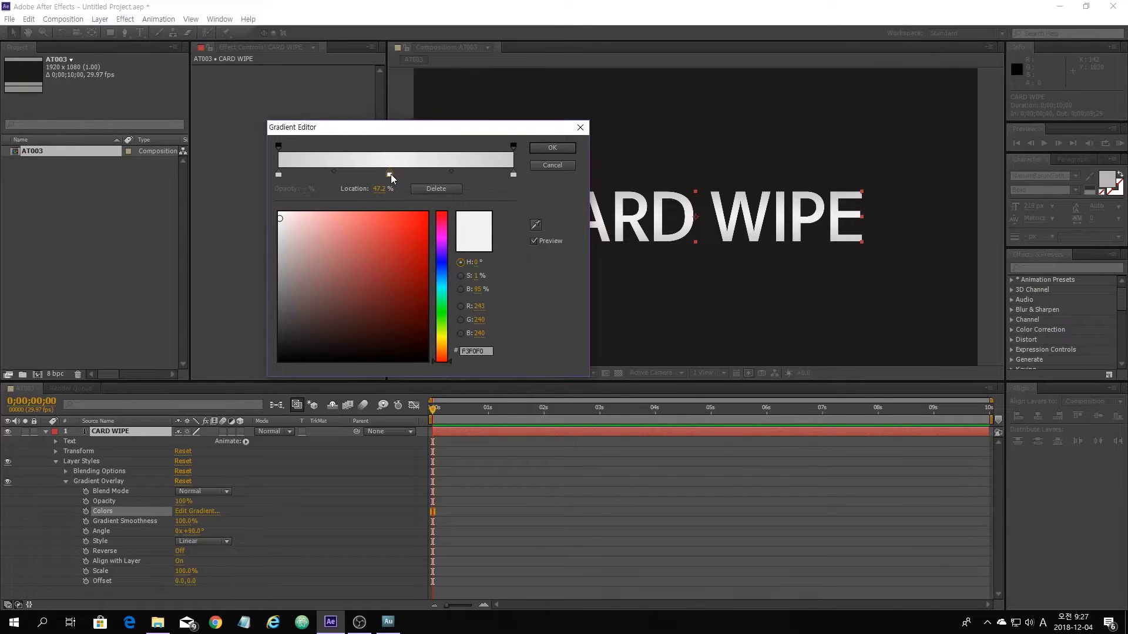
# - Darken the gradient's start stop to ABABAB and end stop to 9F9D9D, apply the gradient, and collapse the layer's properties
pyautogui.click(279, 175)
pyautogui.moveTo(278, 242); pyautogui.dragTo(279, 262)
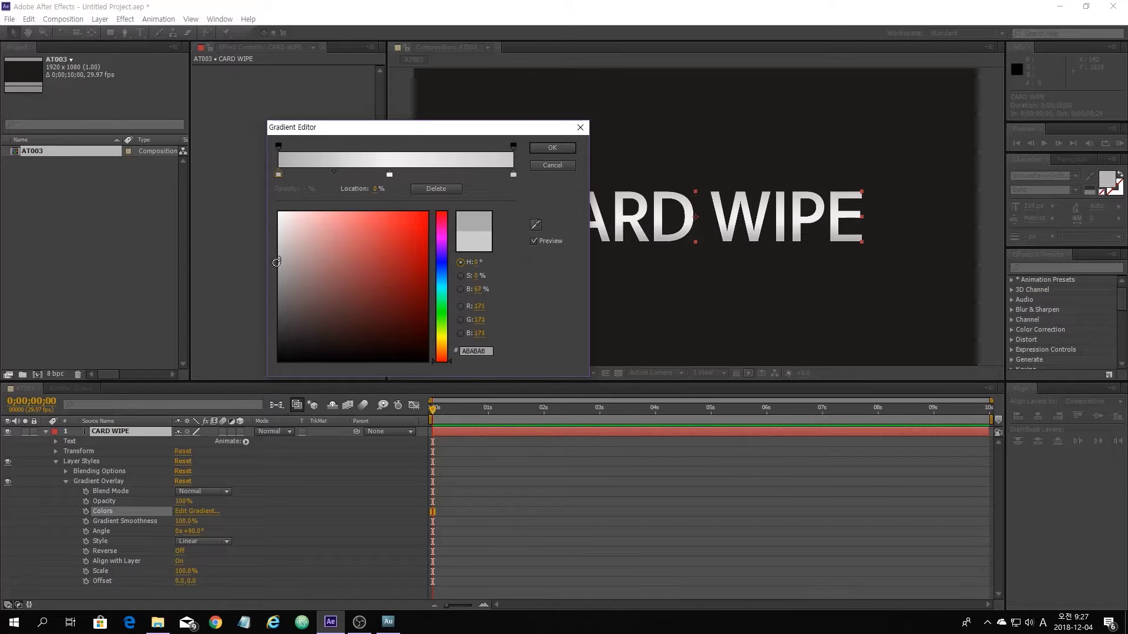
pyautogui.click(514, 174)
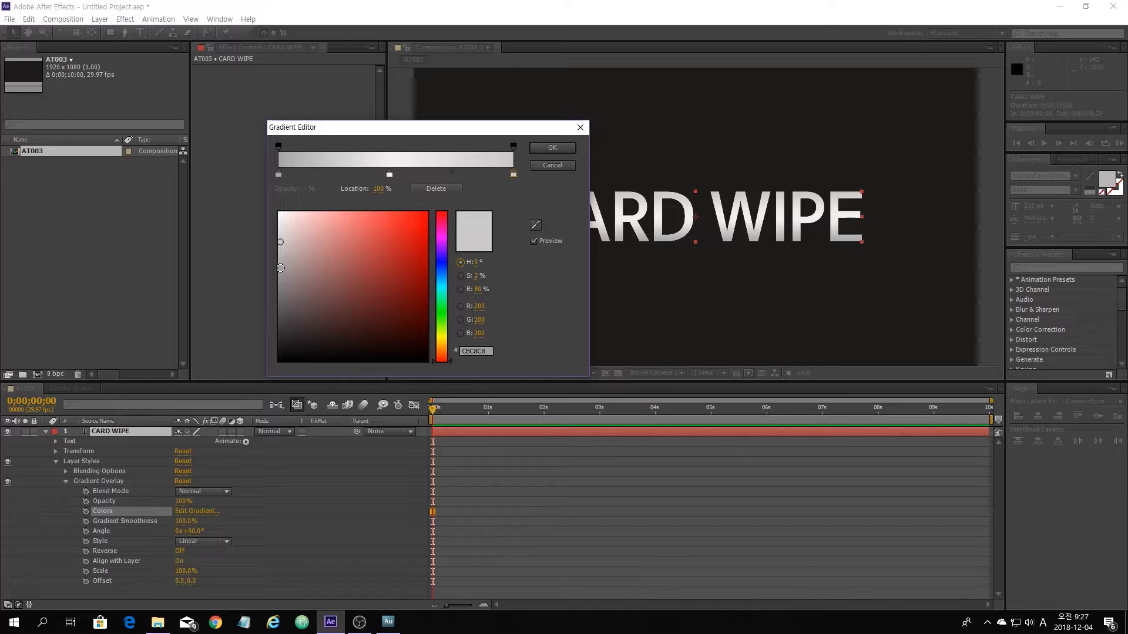
pyautogui.click(280, 268)
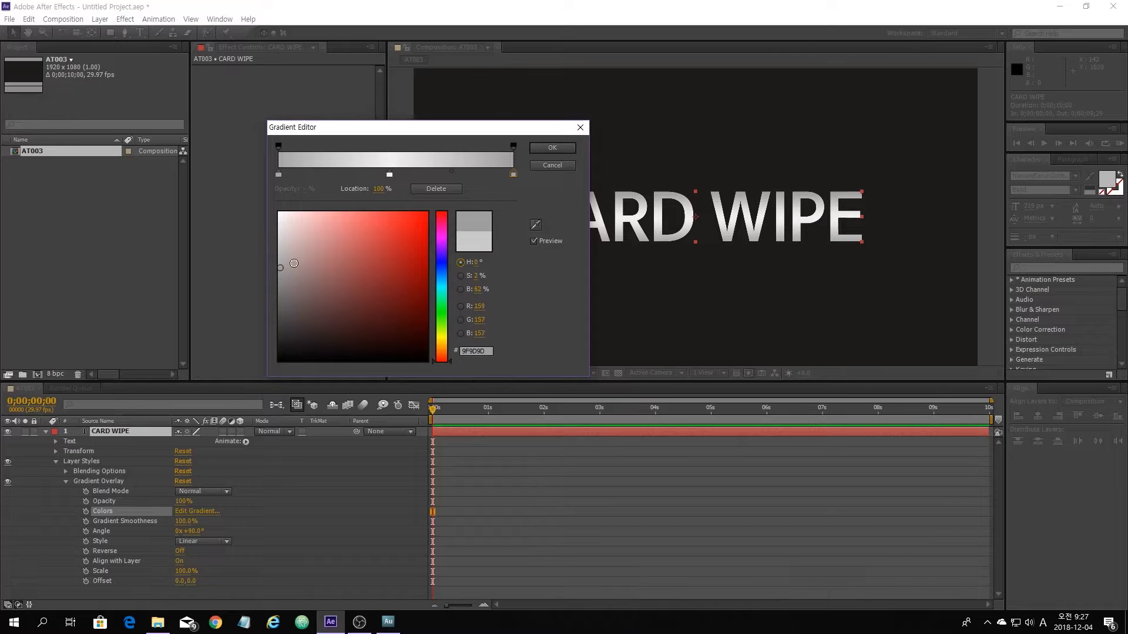
pyautogui.click(553, 149)
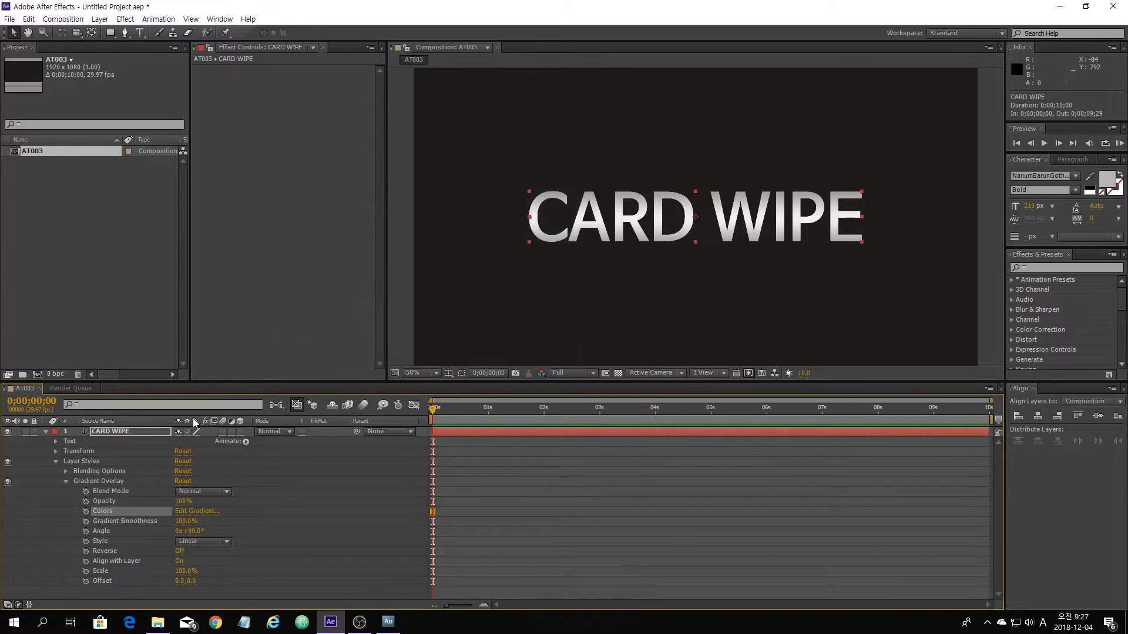
pyautogui.click(128, 433)
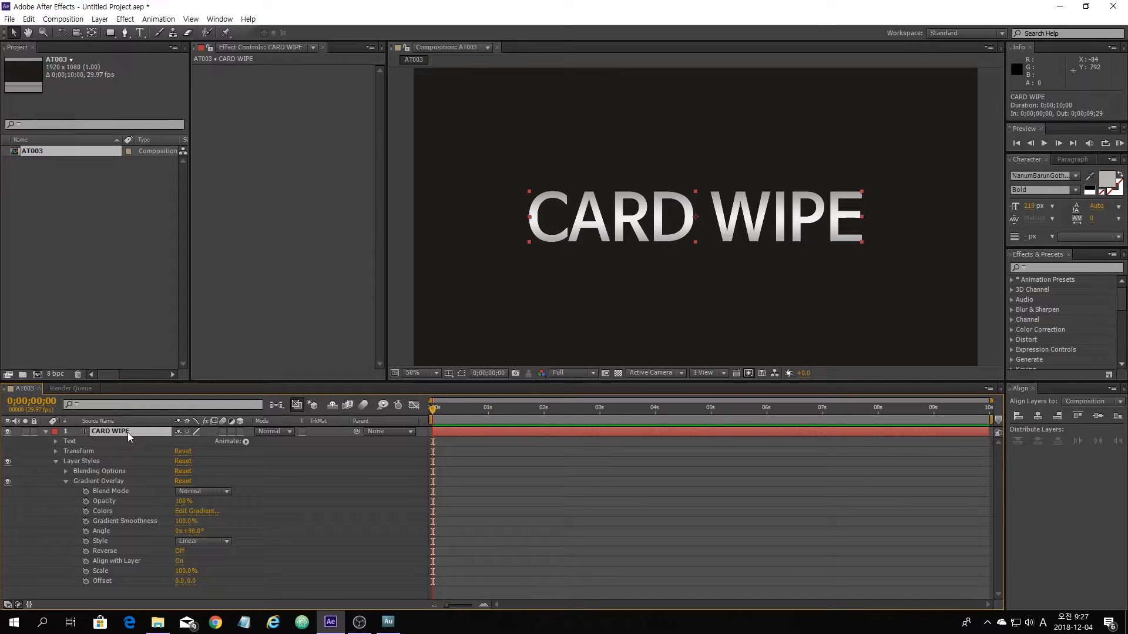
pyautogui.press('u')
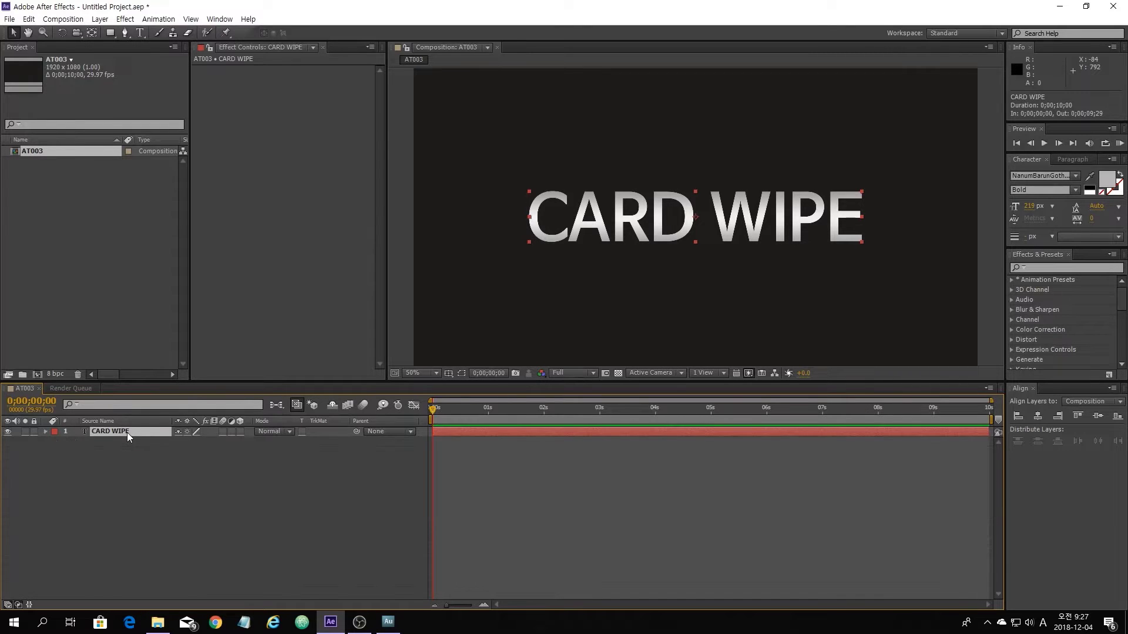
# - Duplicate the CARD WIPE layer and move the copy beneath the original
pyautogui.hotkey('ctrl', 'd')
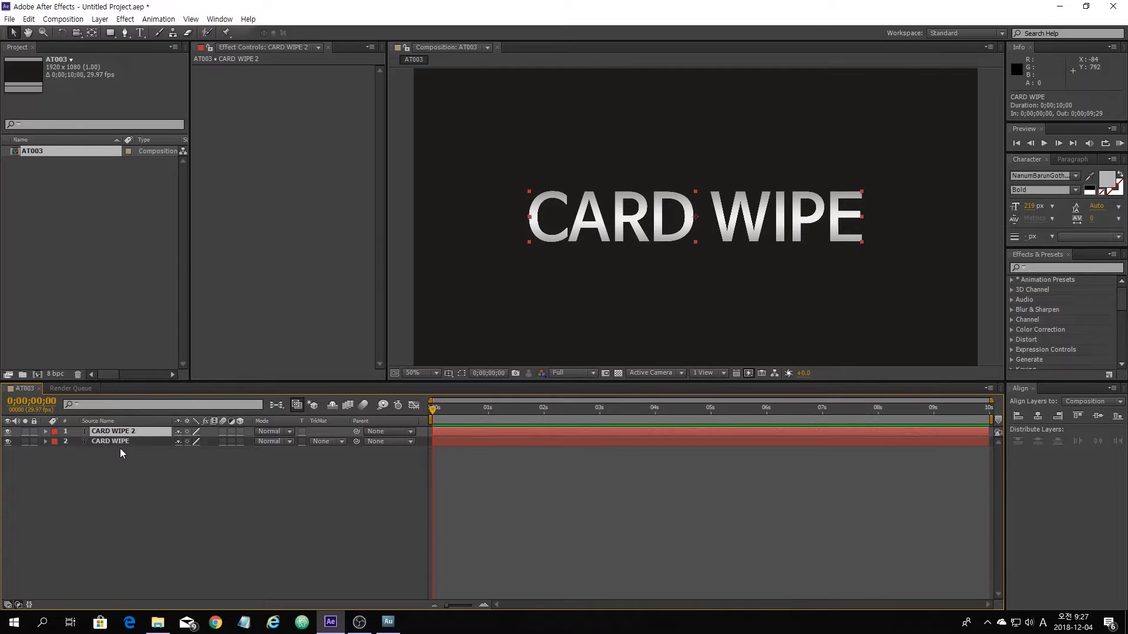
pyautogui.moveTo(132, 434); pyautogui.dragTo(136, 448)
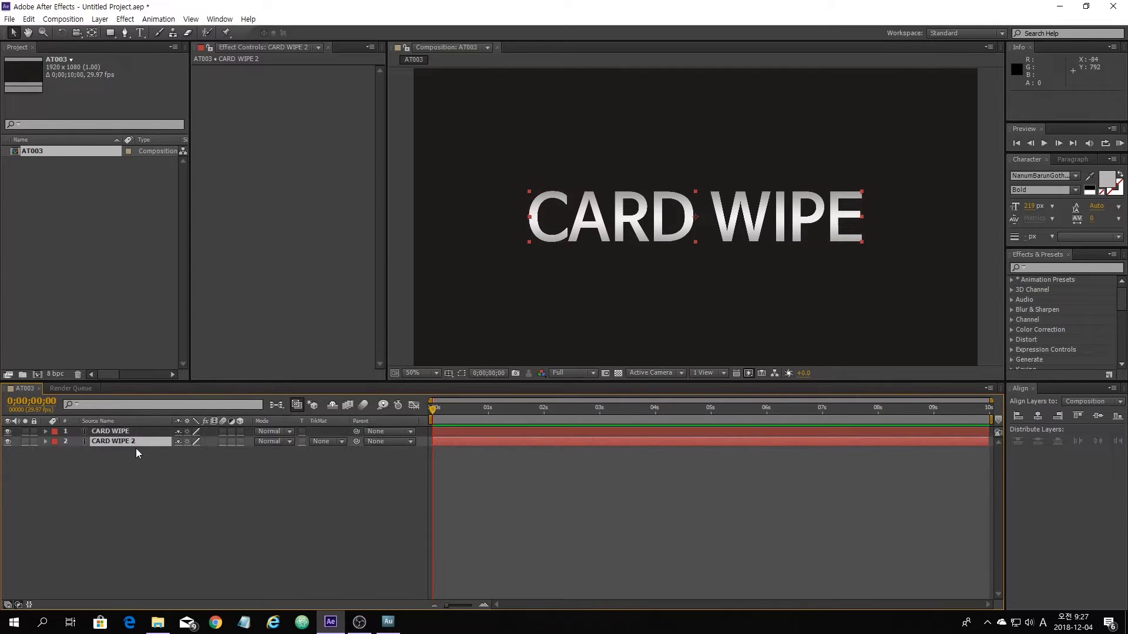
# - In the CARD WIPE 2 gradient overlay, set the start stop to white and add a grey B0ADAD stop at about 8%
pyautogui.click(46, 442)
pyautogui.click(56, 470)
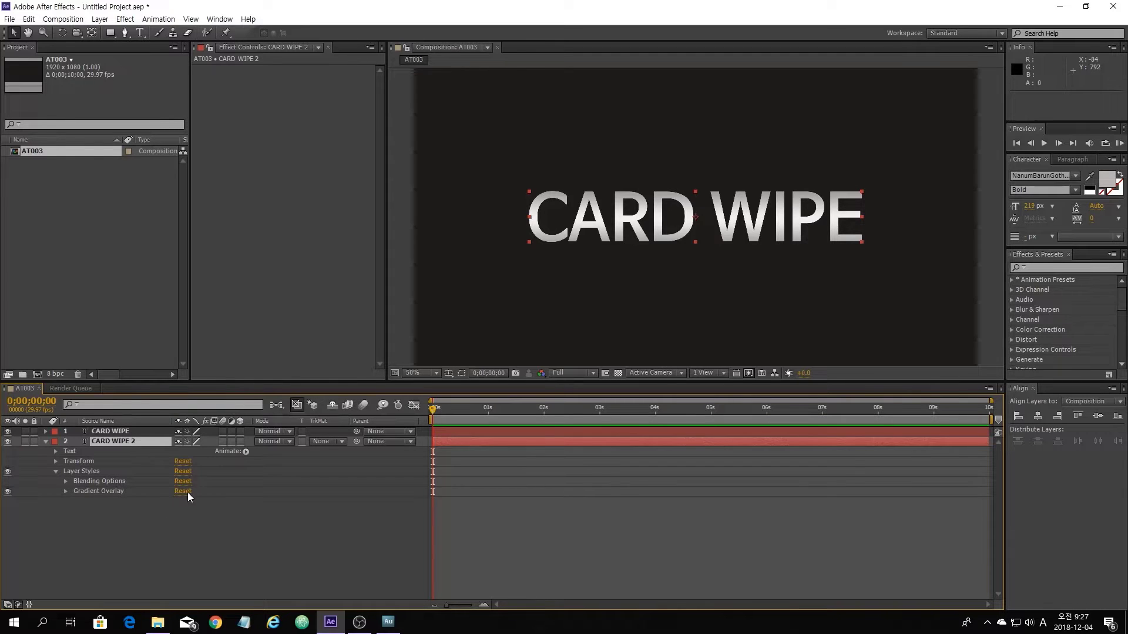
pyautogui.click(66, 492)
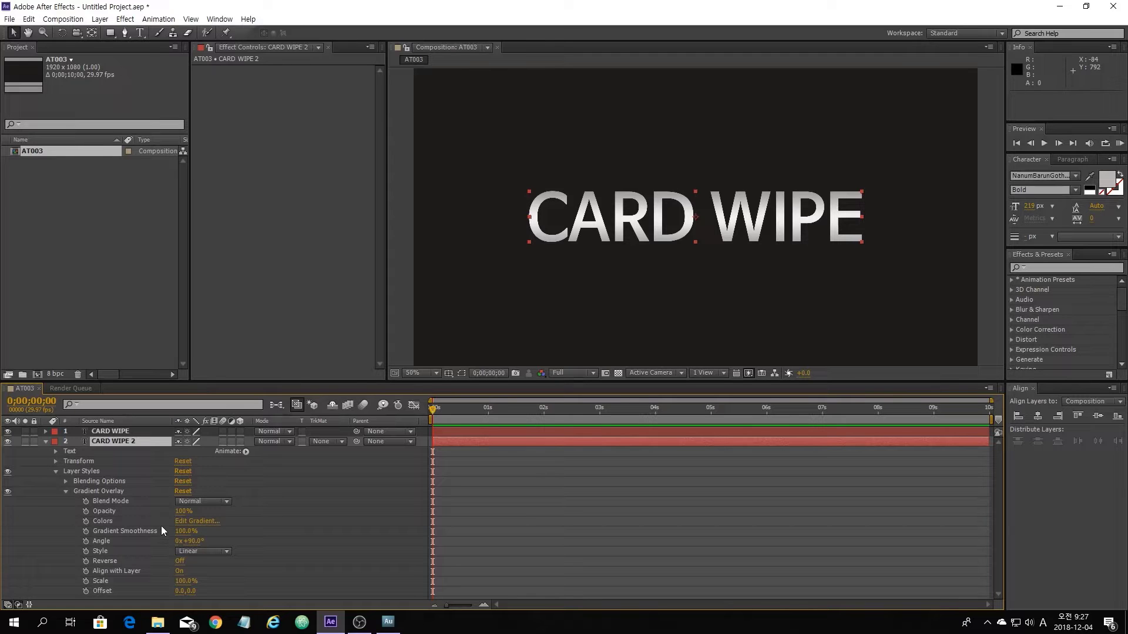
pyautogui.click(201, 525)
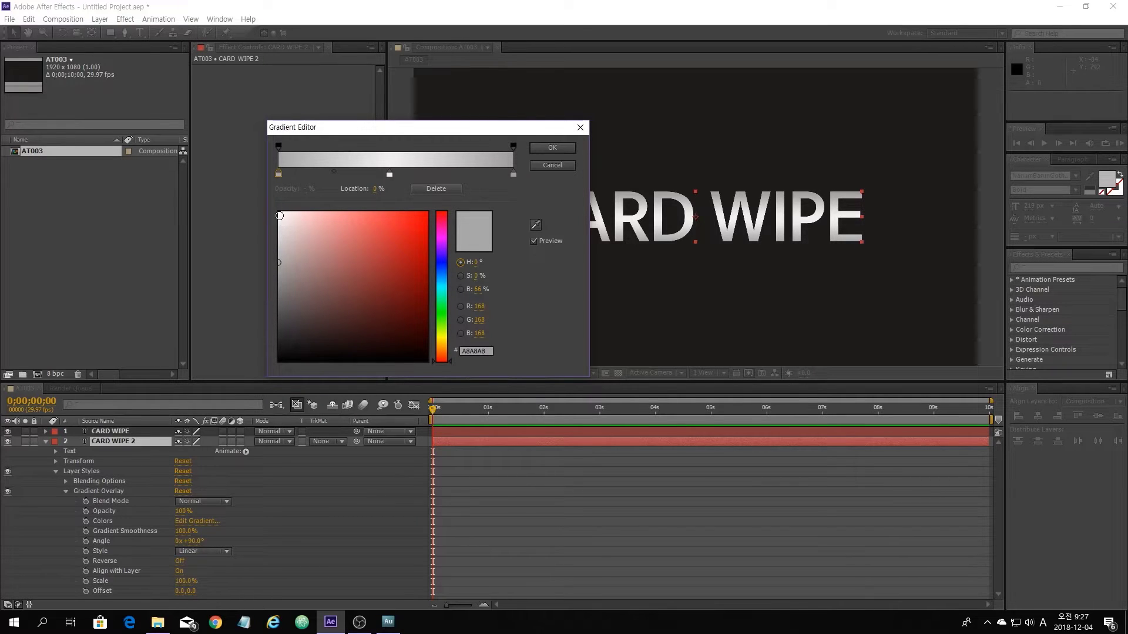
pyautogui.click(275, 209)
pyautogui.click(297, 175)
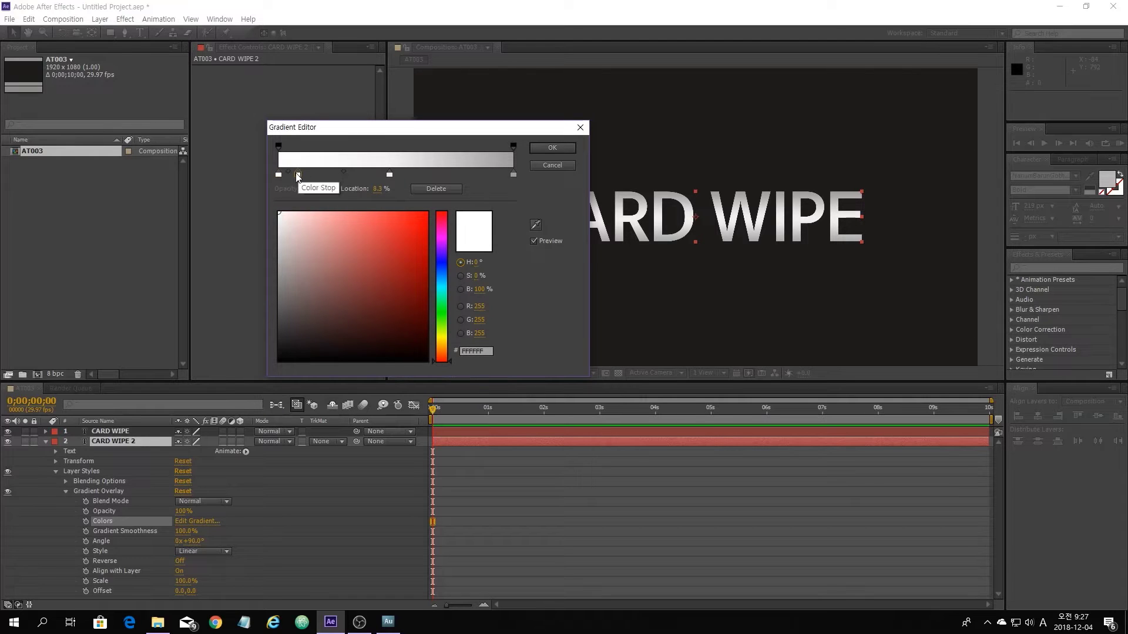
pyautogui.click(278, 248)
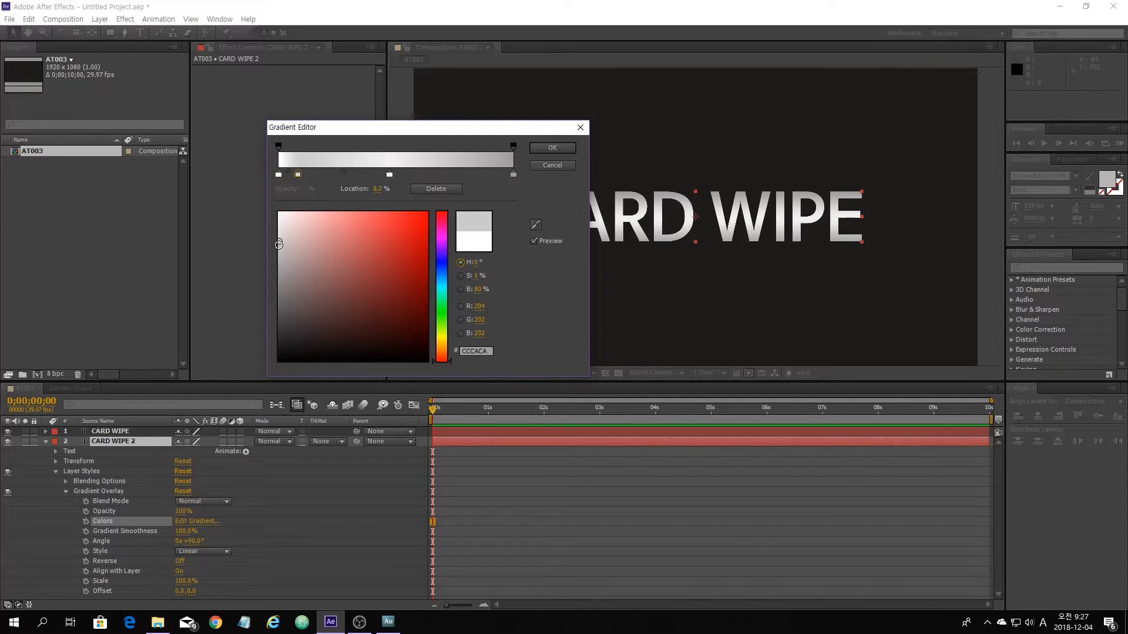
pyautogui.moveTo(278, 251)
pyautogui.mouseDown()
pyautogui.moveTo(282, 274)
pyautogui.moveTo(280, 258)
pyautogui.mouseUp()
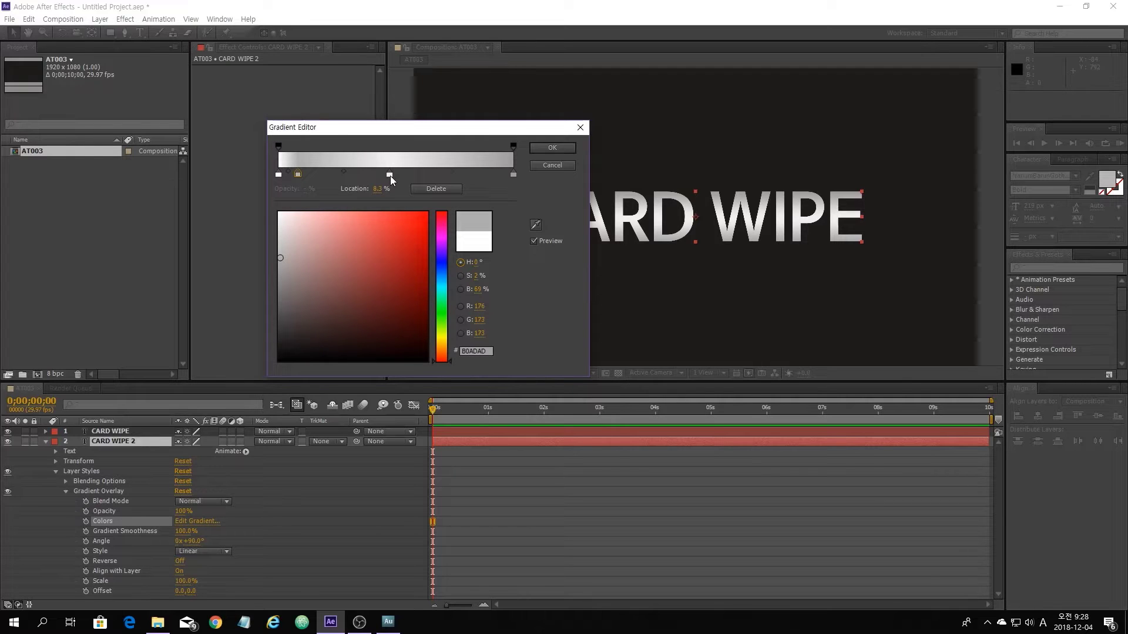
# - Set the gradient's middle colour stop to dark grey 888585 and the end stop to near-white FFFEFE
pyautogui.click(389, 175)
pyautogui.click(281, 282)
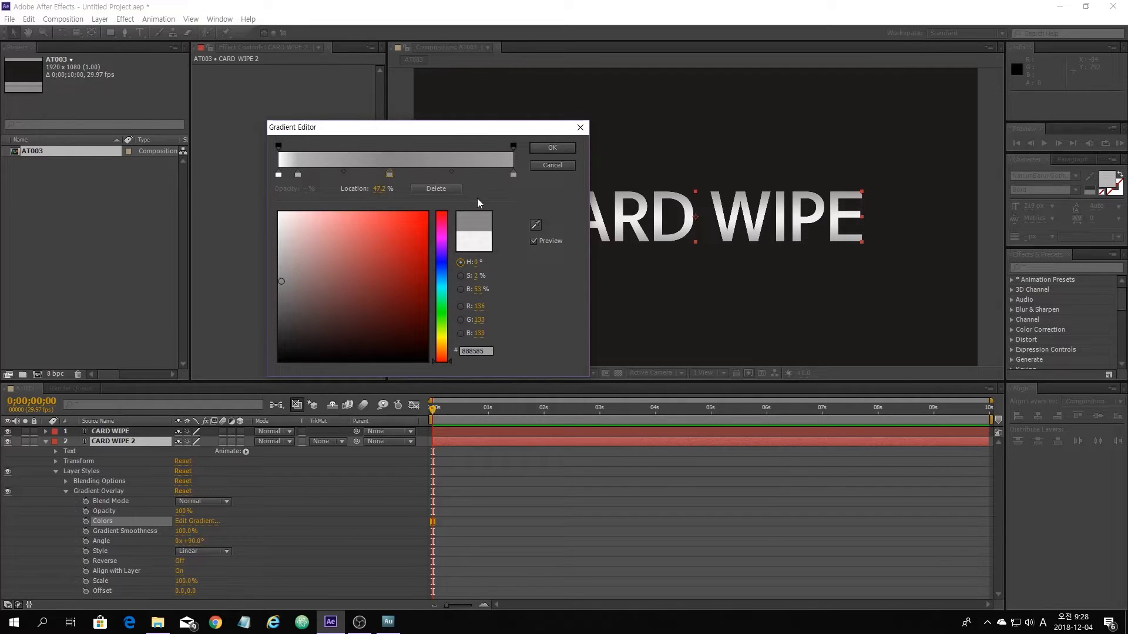
pyautogui.click(514, 175)
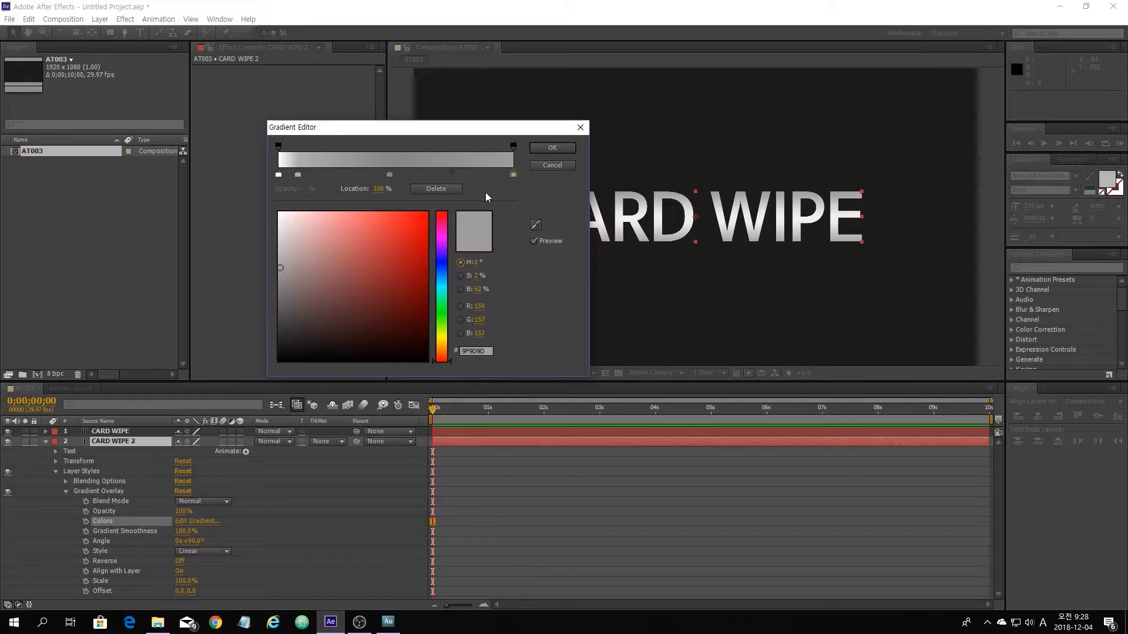
pyautogui.click(280, 213)
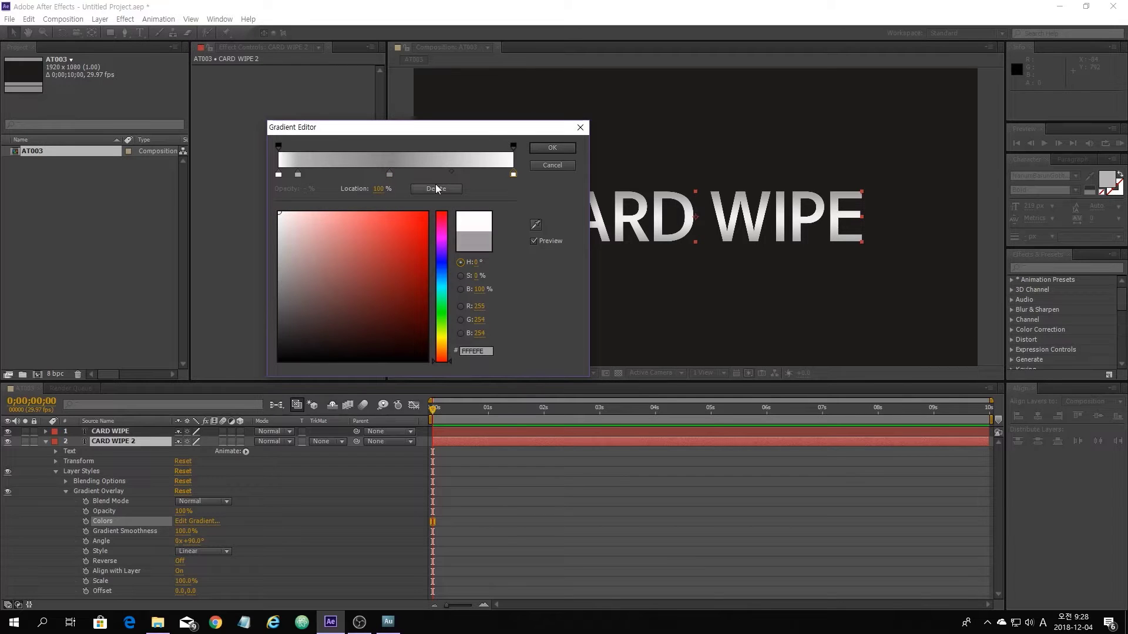
# - Add an 888585 stop at about 92%, shift the B0ADAD stop to about 7.5%, and apply the gradient
pyautogui.click(485, 174)
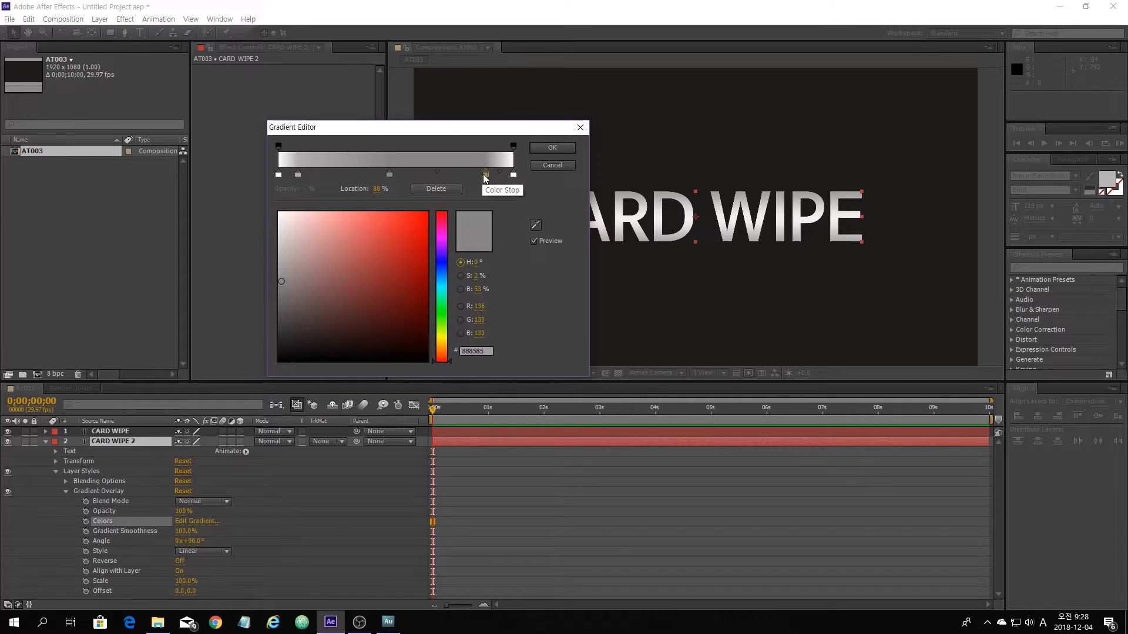
pyautogui.click(297, 174)
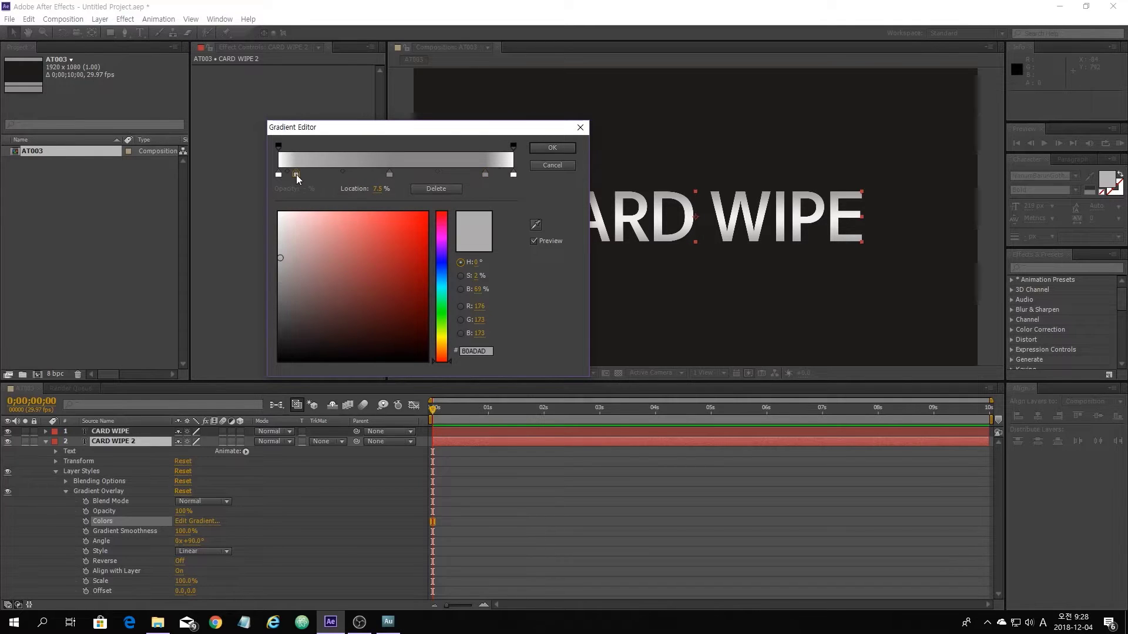
pyautogui.click(485, 175)
pyautogui.moveTo(485, 175); pyautogui.dragTo(493, 175)
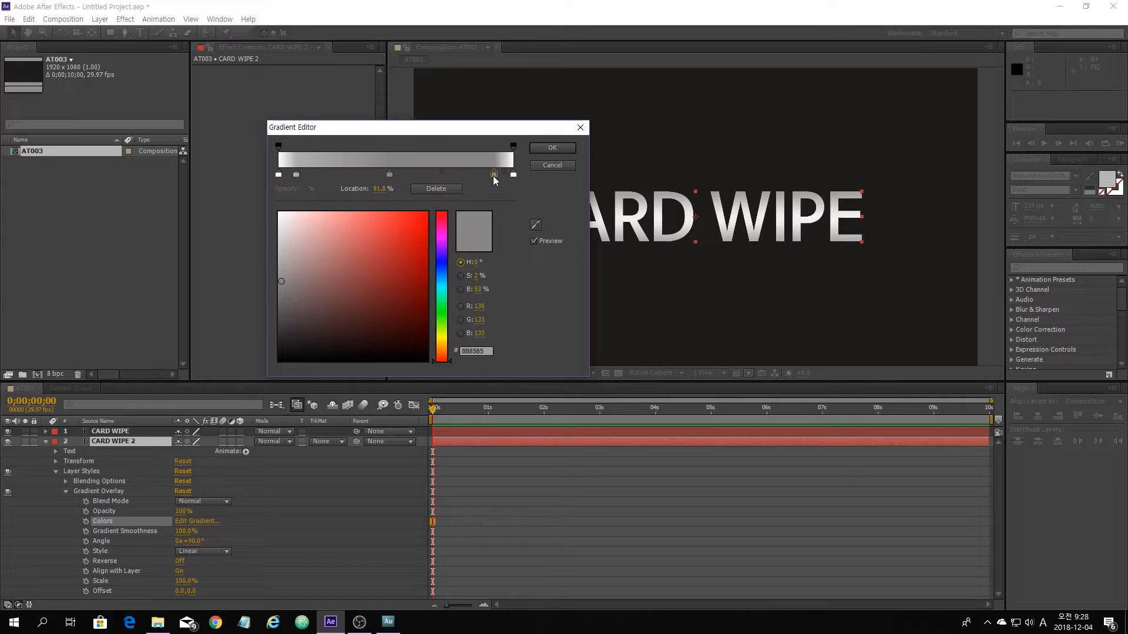
pyautogui.click(552, 149)
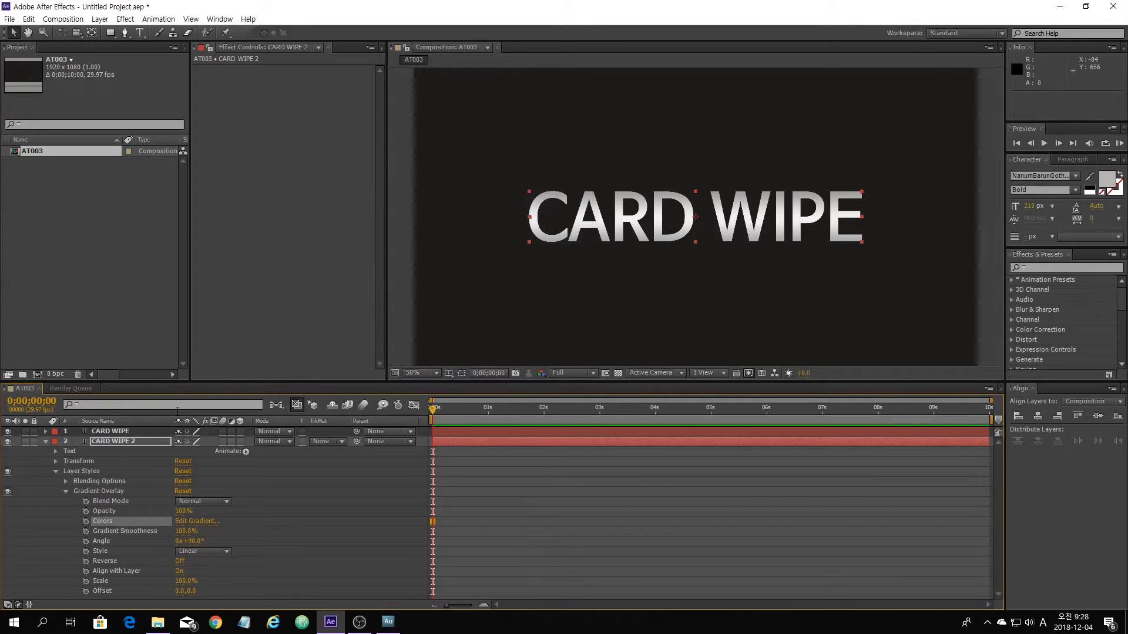
# - Offset the CARD WIPE 2 layer horizontally by setting its X position to 964
pyautogui.click(131, 444)
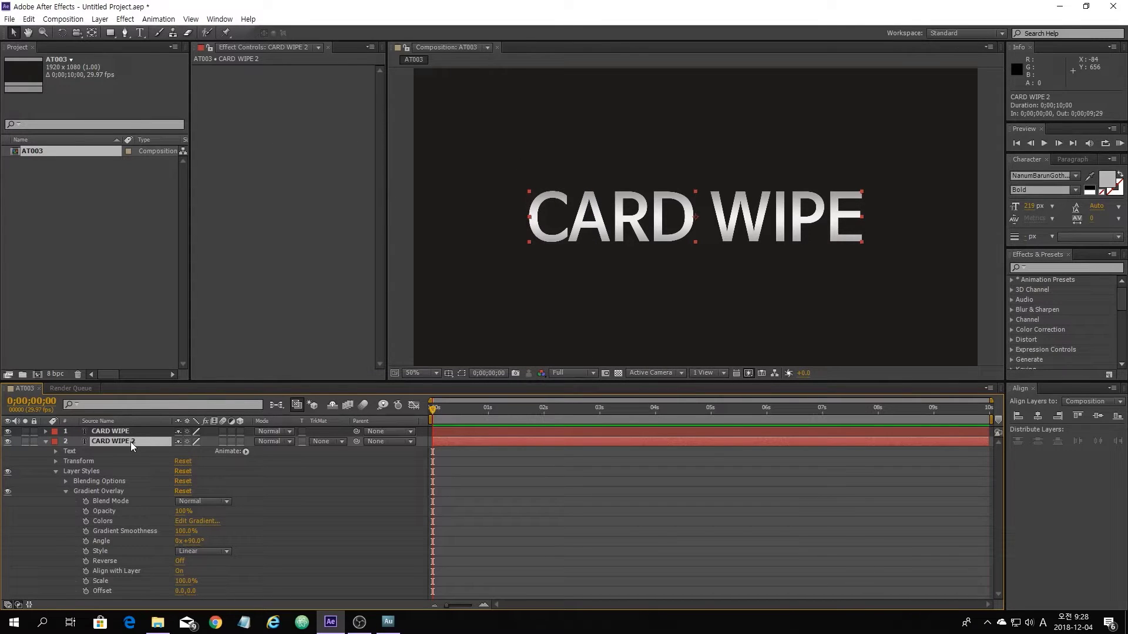
pyautogui.press('p')
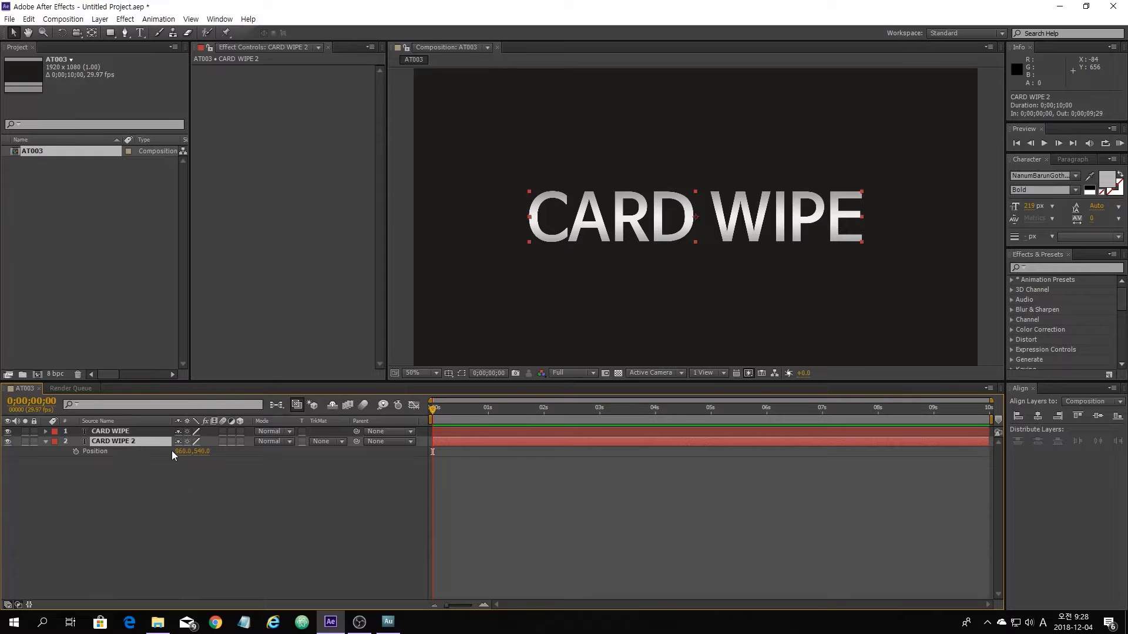
pyautogui.moveTo(180, 451); pyautogui.dragTo(181, 451)
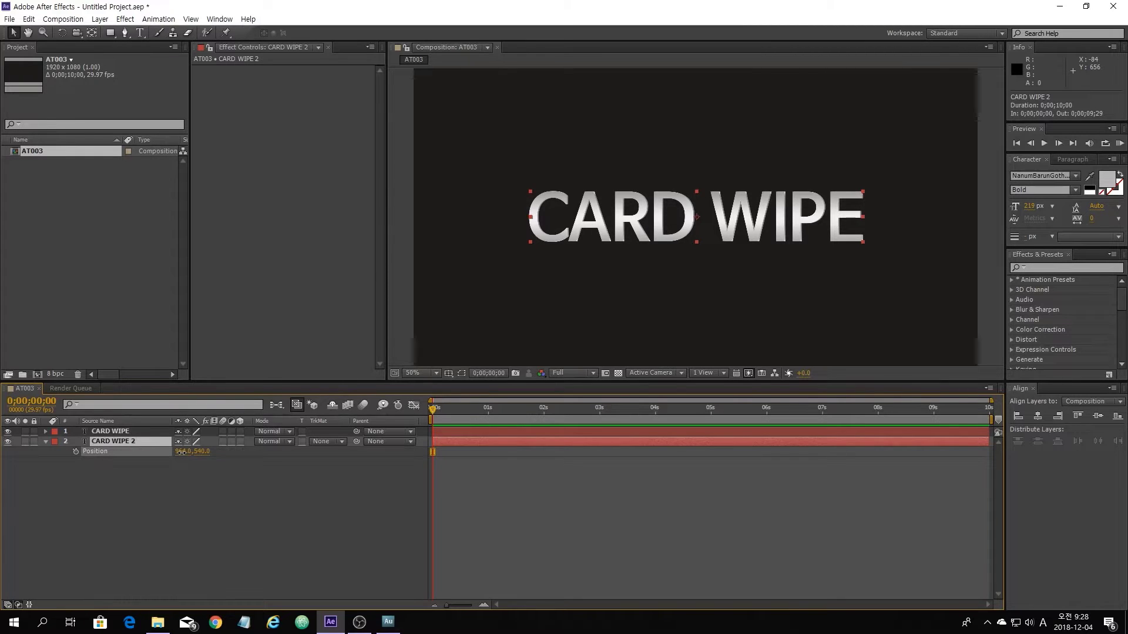
pyautogui.click(138, 510)
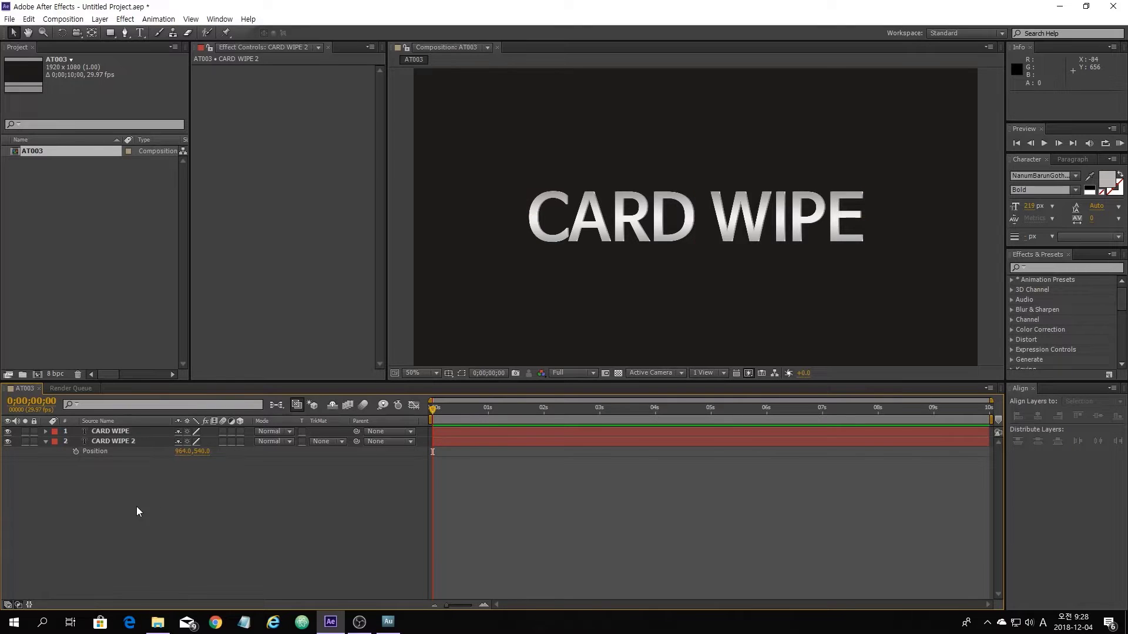
# - Link the Source Text of CARD WIPE 2 to the Source Text of CARD WIPE with a pick-whipped expression
pyautogui.click(100, 454)
pyautogui.click(123, 442)
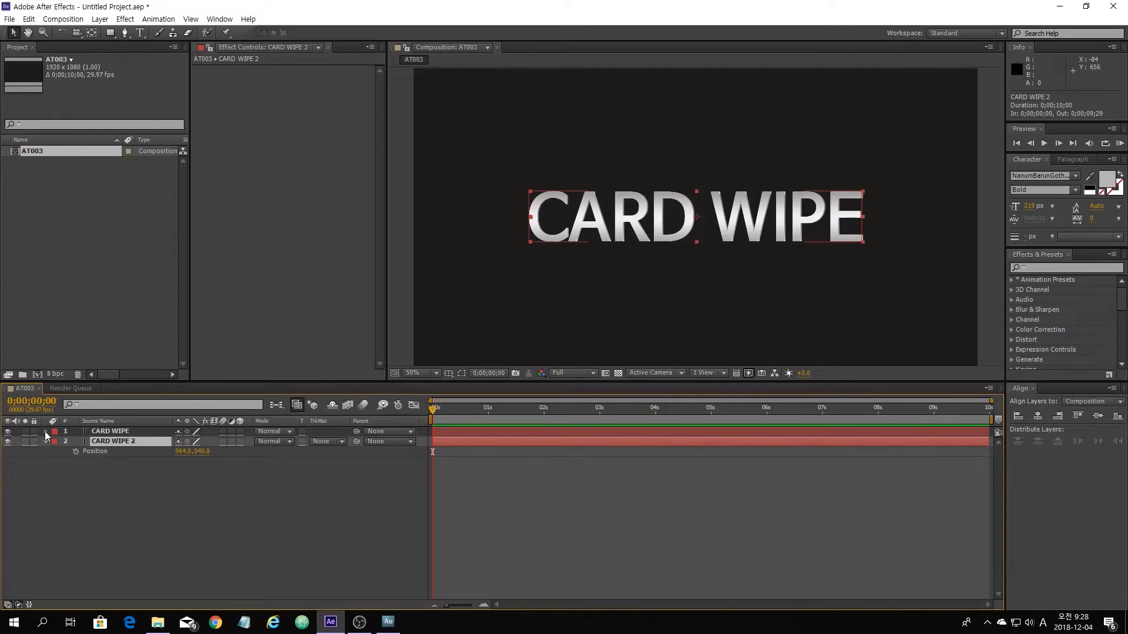
pyautogui.click(45, 431)
pyautogui.click(55, 441)
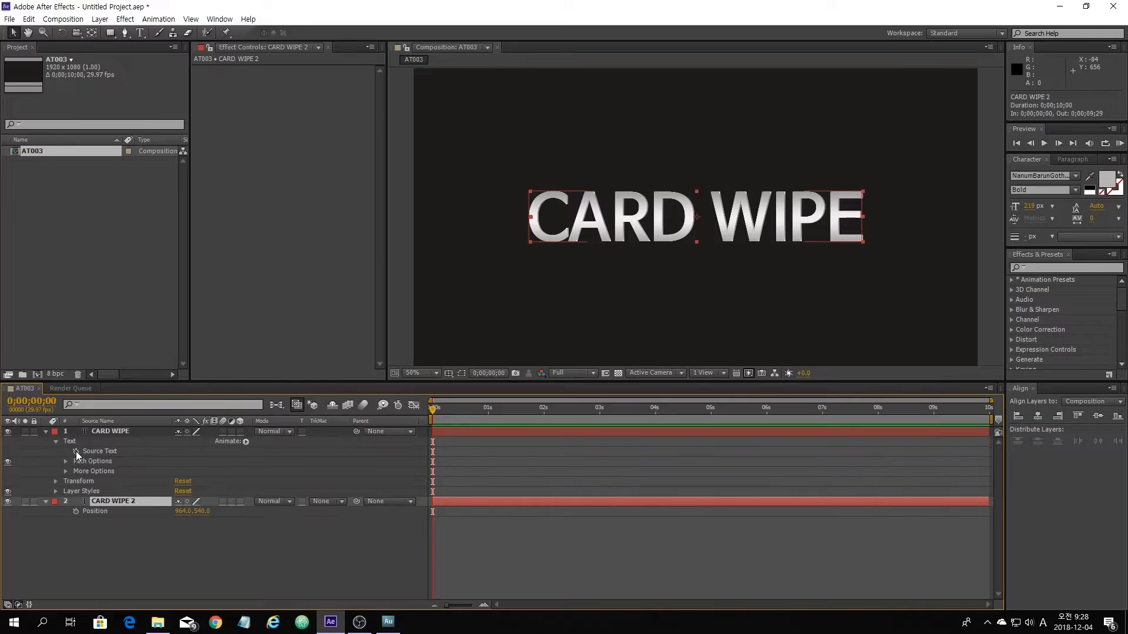
pyautogui.click(46, 503)
pyautogui.click(46, 503)
pyautogui.click(55, 512)
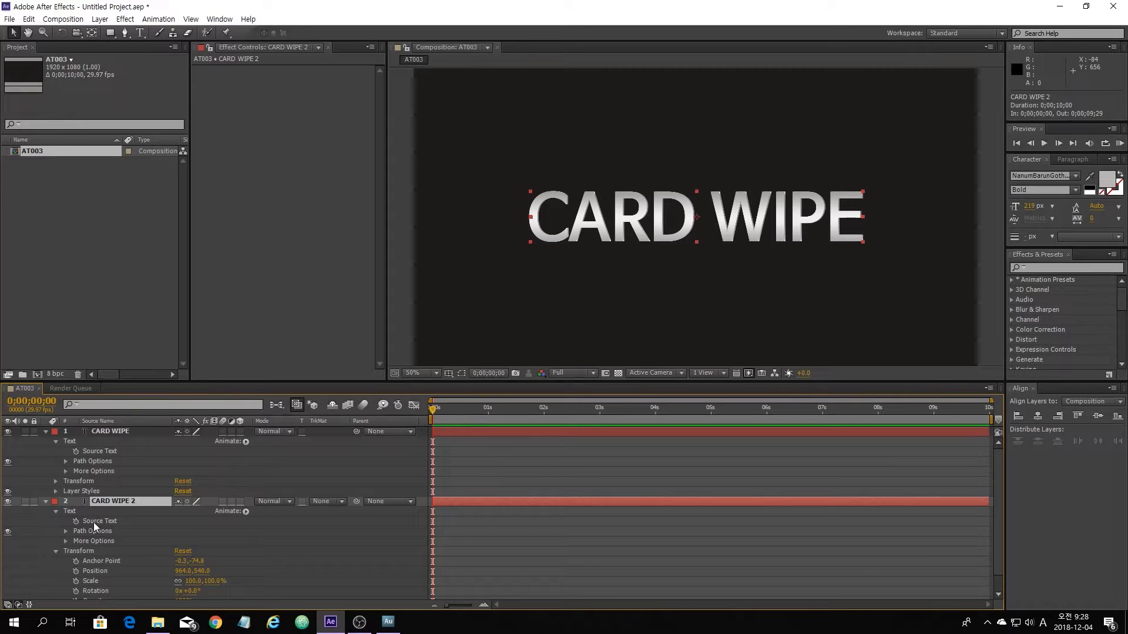
pyautogui.keyDown('alt'); pyautogui.click(76, 522); pyautogui.keyUp('alt')
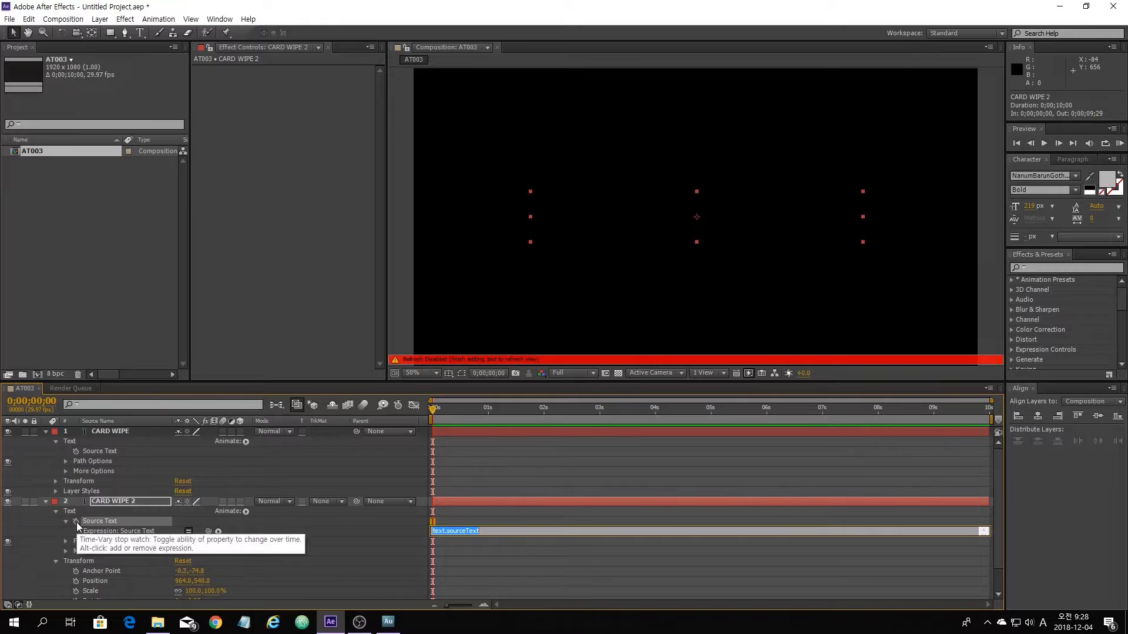
pyautogui.moveTo(208, 530); pyautogui.dragTo(107, 453)
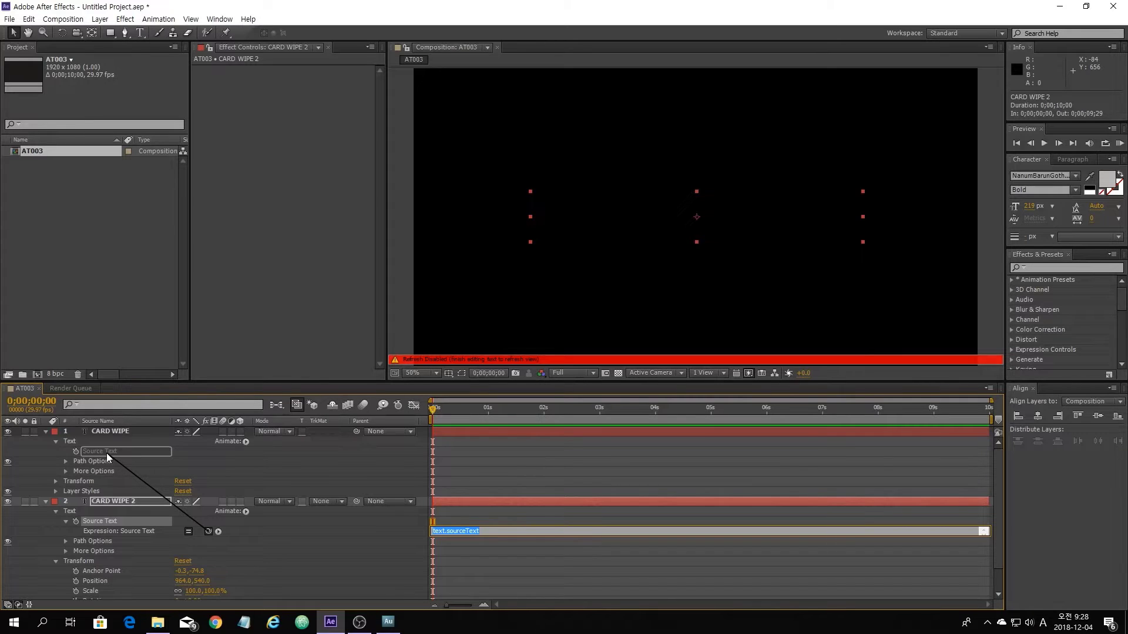
pyautogui.moveTo(107, 453); pyautogui.dragTo(107, 453)
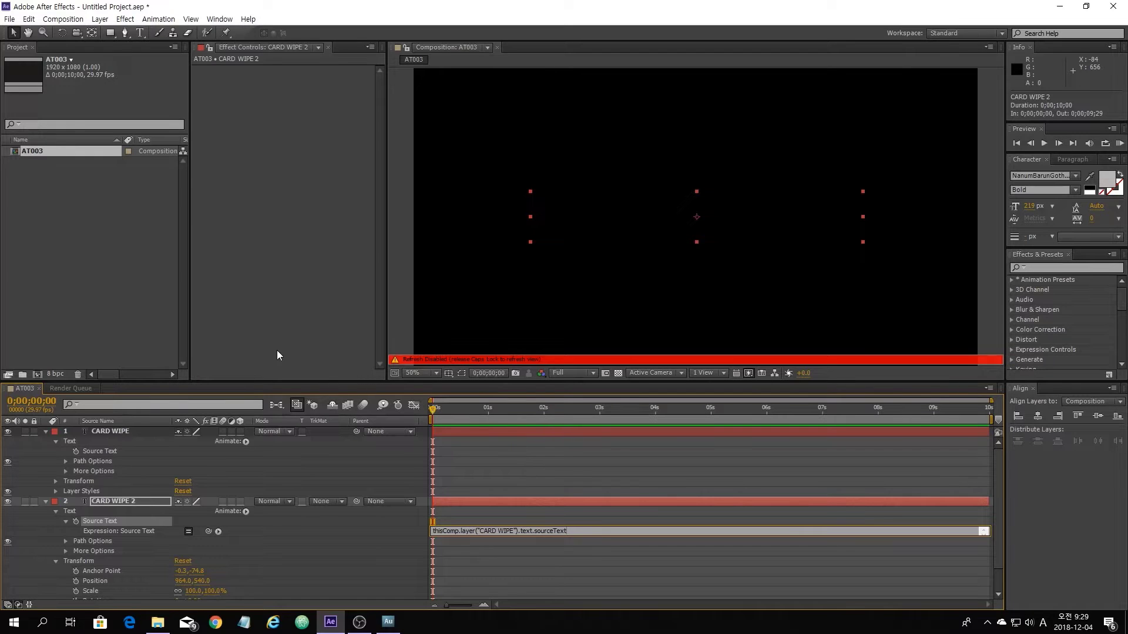
pyautogui.click(290, 336)
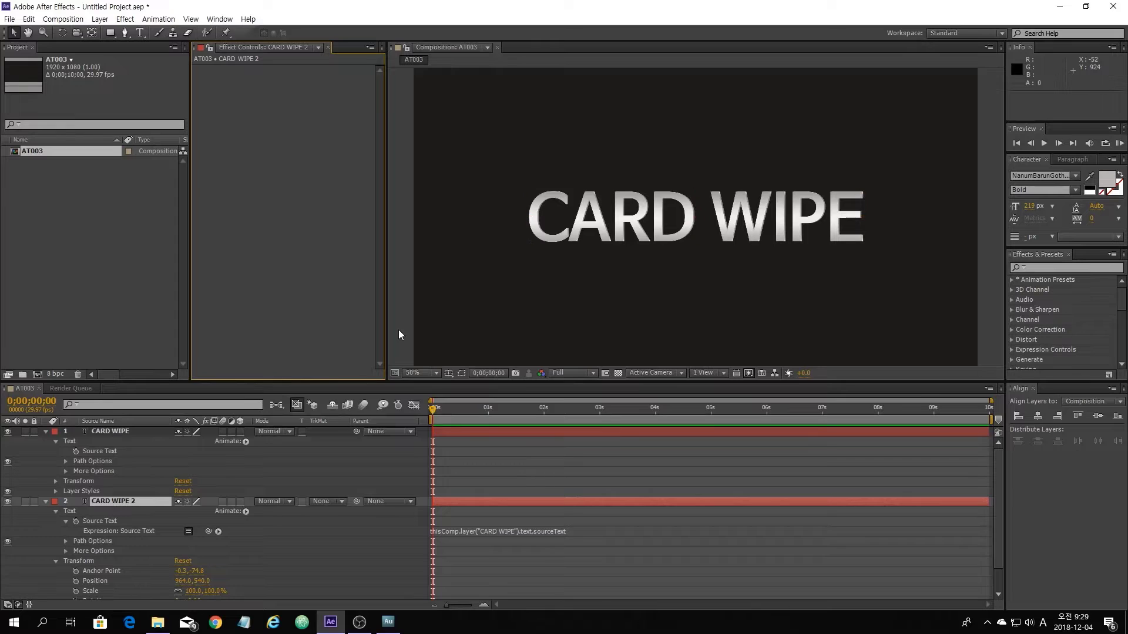
# - Move the current time to 0;00;01;05
pyautogui.click(398, 329)
pyautogui.click(457, 409)
pyautogui.moveTo(457, 408); pyautogui.dragTo(497, 418)
# - Replace the CARD WIPE layer's text with "a" to test the linked copy
pyautogui.click(134, 433)
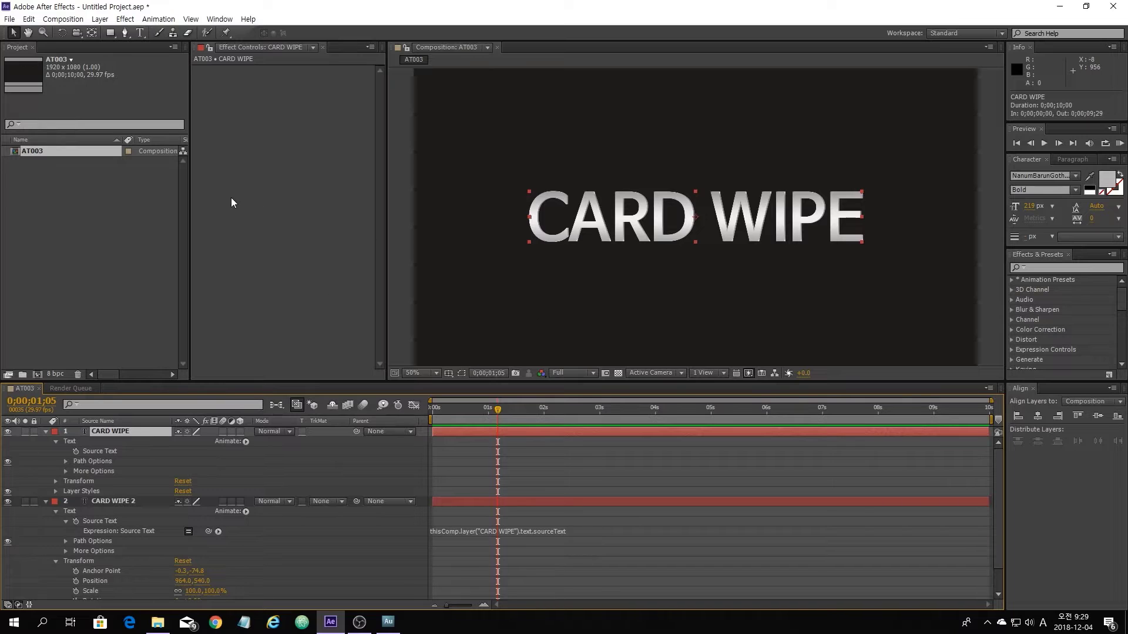
pyautogui.click(140, 34)
pyautogui.moveTo(527, 219); pyautogui.dragTo(863, 227)
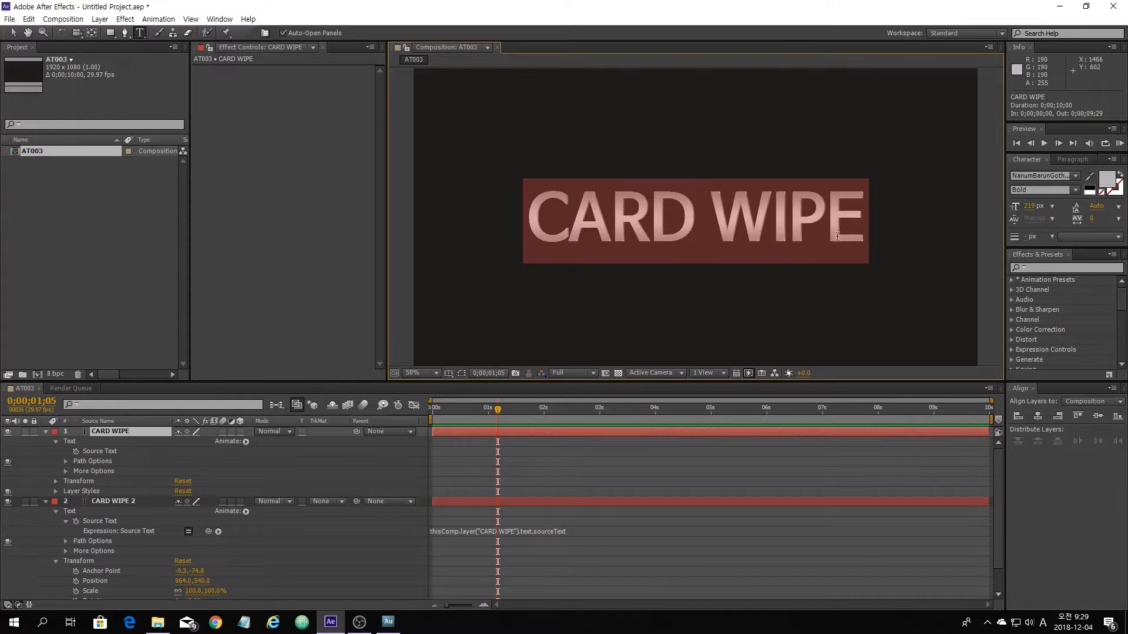
pyautogui.write('a')
pyautogui.click(15, 35)
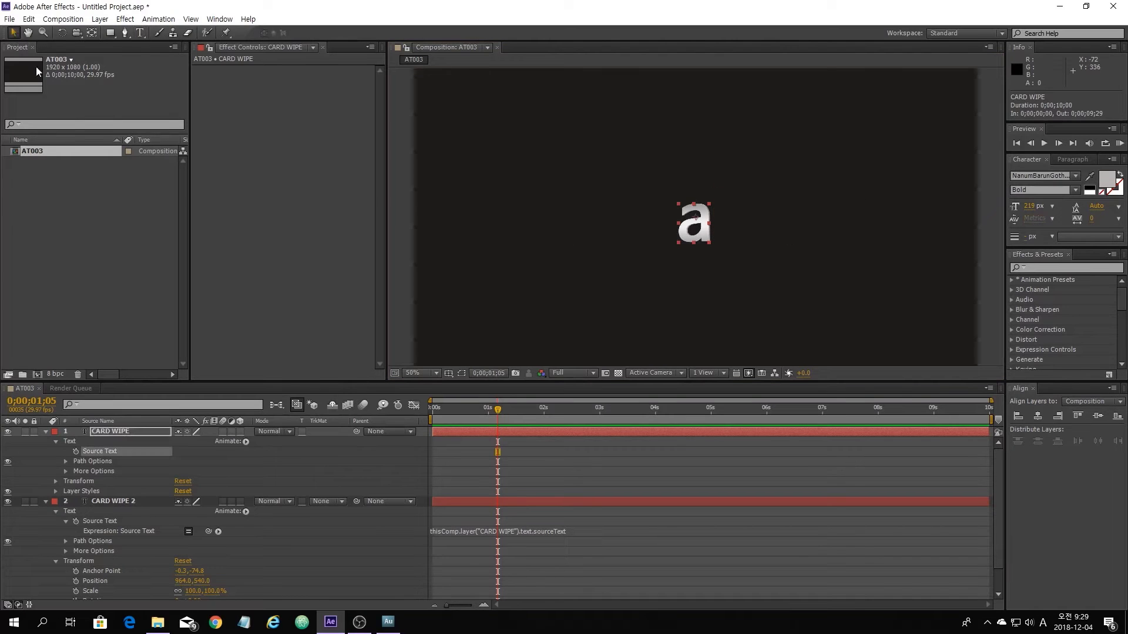
# - Undo the test replacement of the title text
pyautogui.click(294, 328)
pyautogui.hotkey('ctrl', 'z')
pyautogui.click(397, 293)
pyautogui.click(125, 317)
# - Collapse the CARD WIPE layer's properties and reduce CARD WIPE 2 to its Source Text expression
pyautogui.click(118, 431)
pyautogui.click(118, 433)
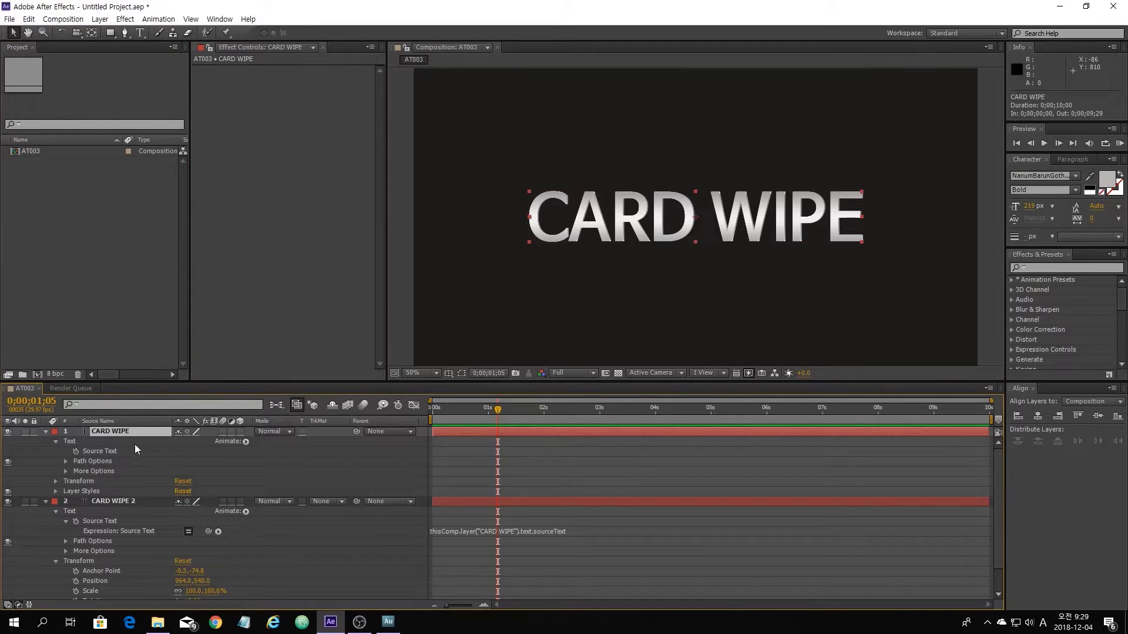
pyautogui.press('u')
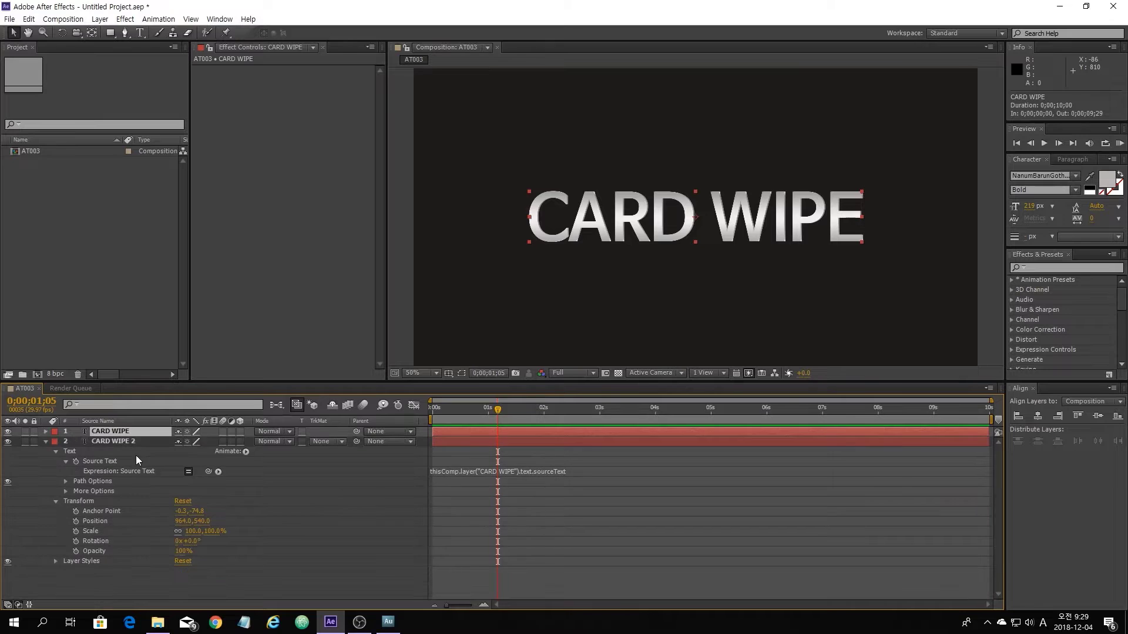
pyautogui.press('F2')
pyautogui.press('u')
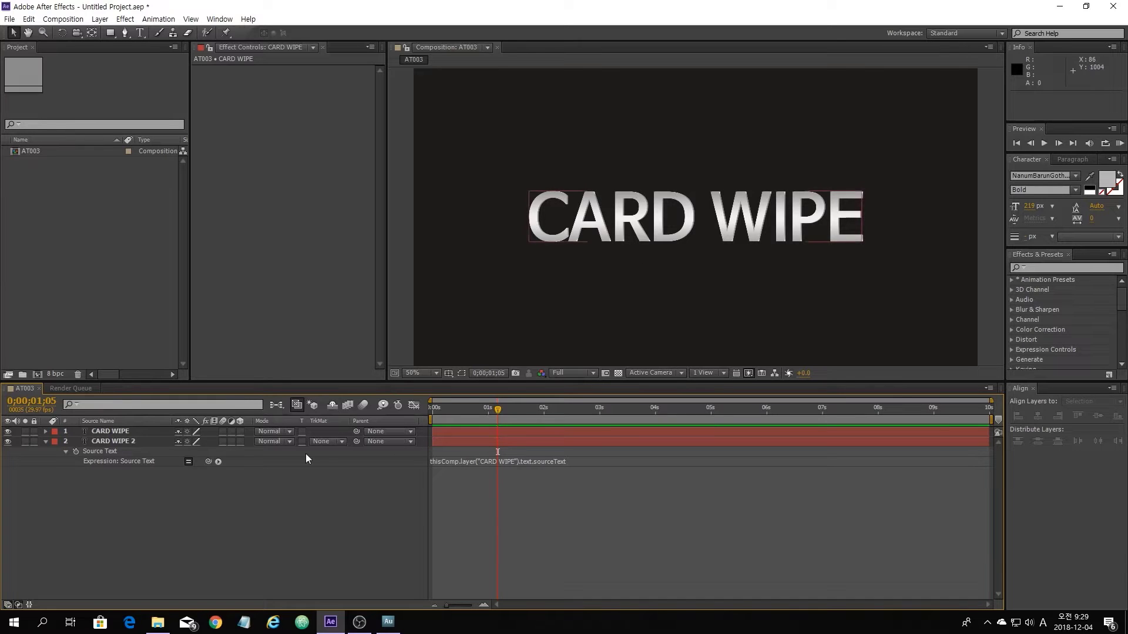
# - Pre-compose both CARD WIPE layers into a new composition named Title, moving all attributes into it
pyautogui.moveTo(97, 491); pyautogui.dragTo(126, 430)
pyautogui.rightClick(126, 430)
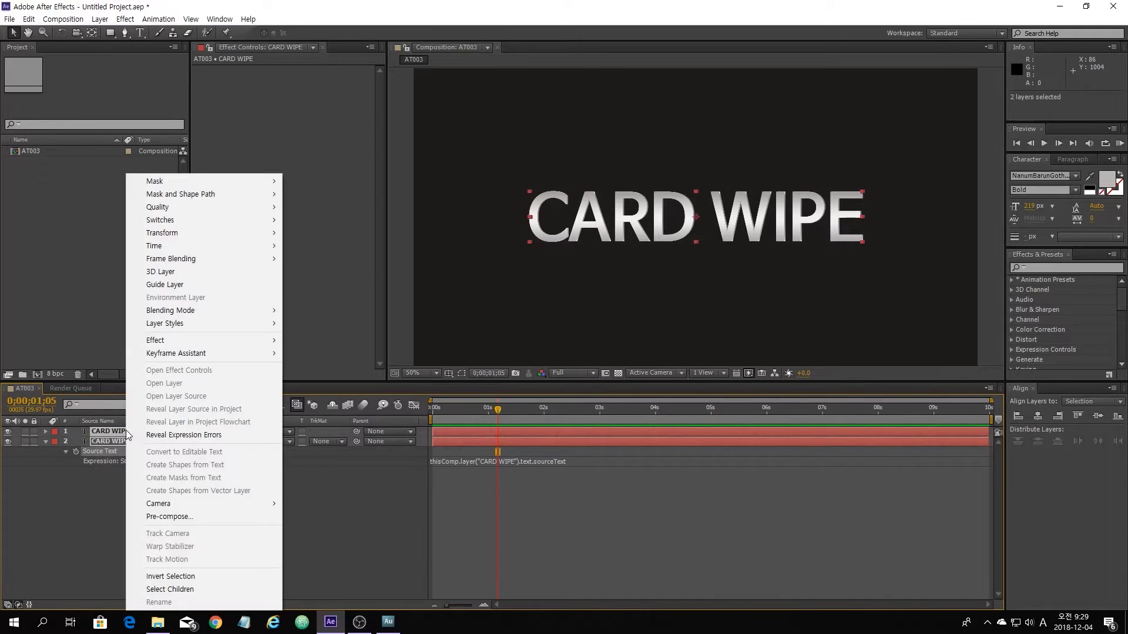
pyautogui.click(185, 516)
pyautogui.moveTo(148, 13); pyautogui.dragTo(661, 319)
pyautogui.write('Title')
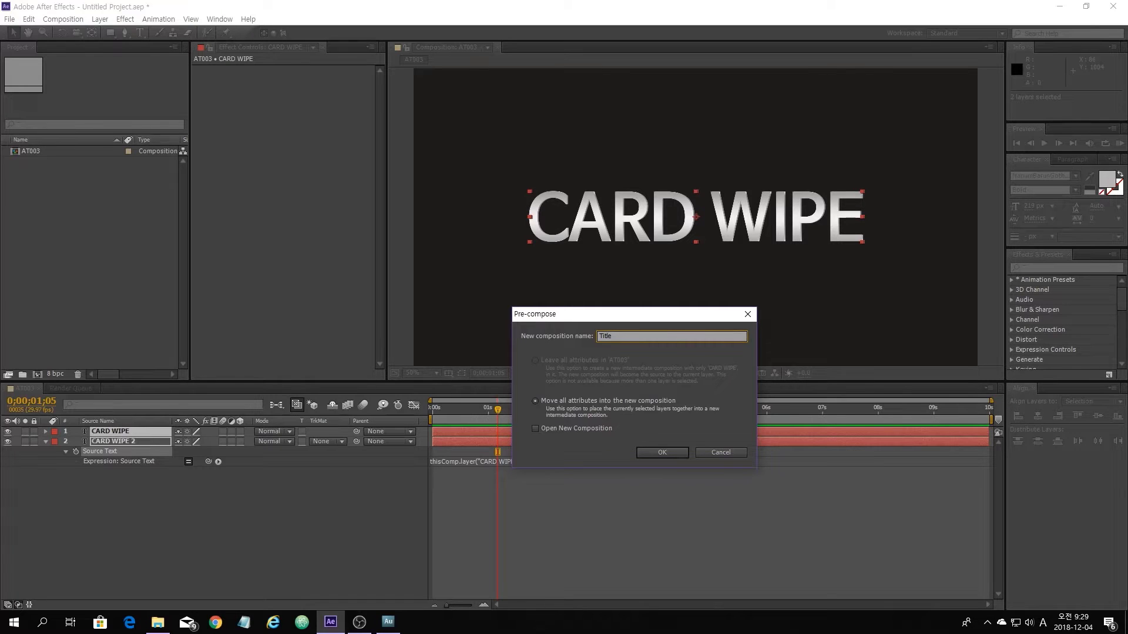
pyautogui.click(668, 453)
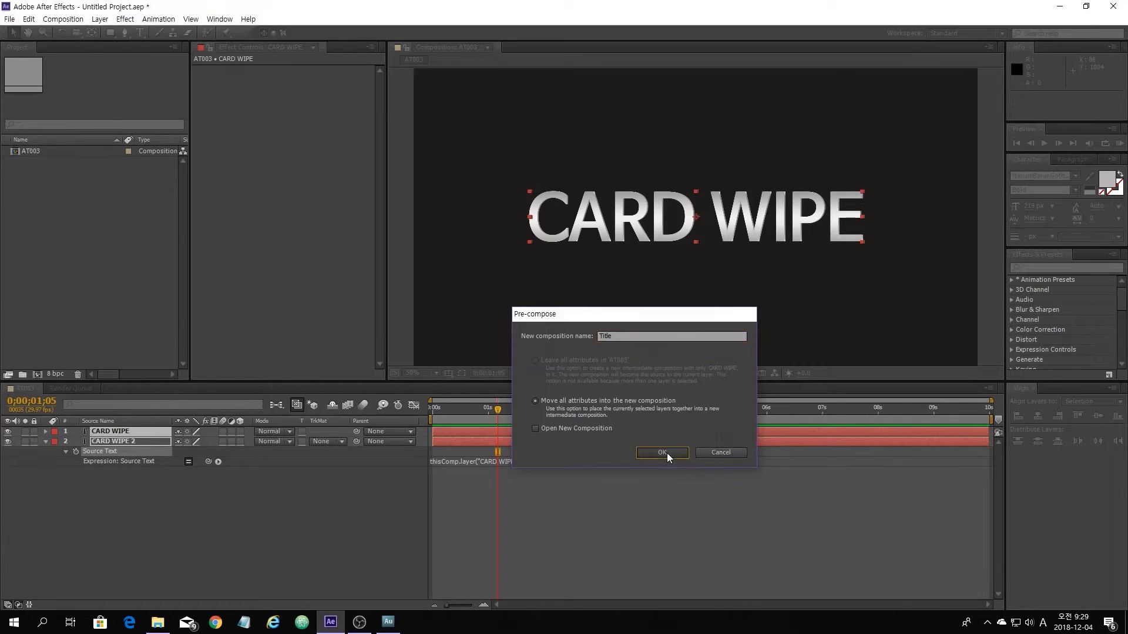
# - Find the Card Wipe transition effect and apply it to the Title layer
pyautogui.click(251, 513)
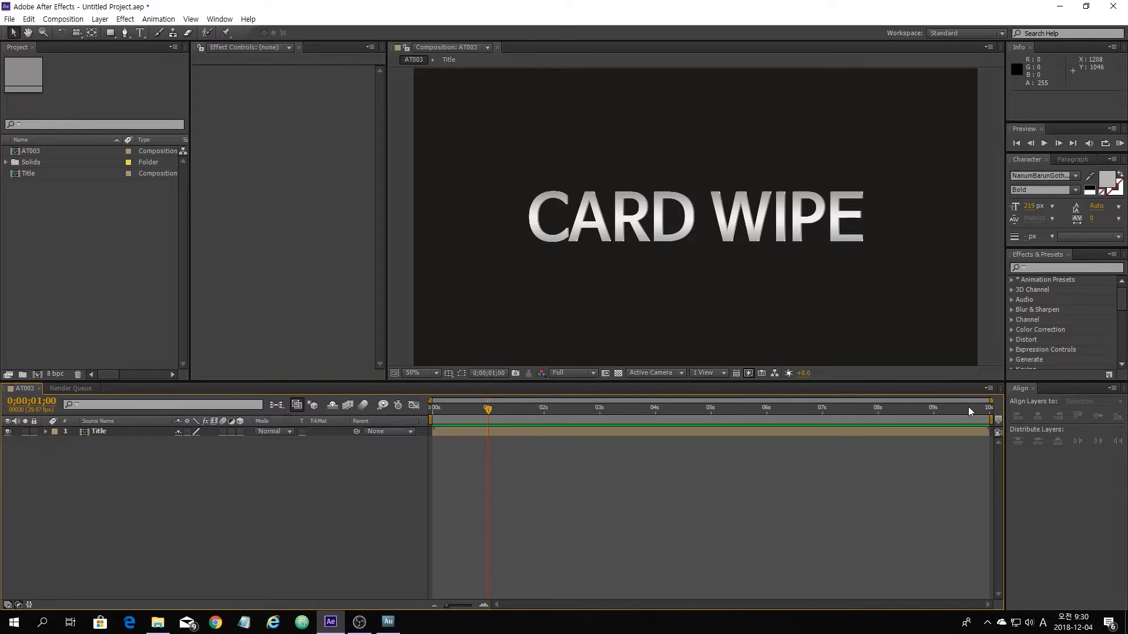
pyautogui.click(1053, 267)
pyautogui.write('card')
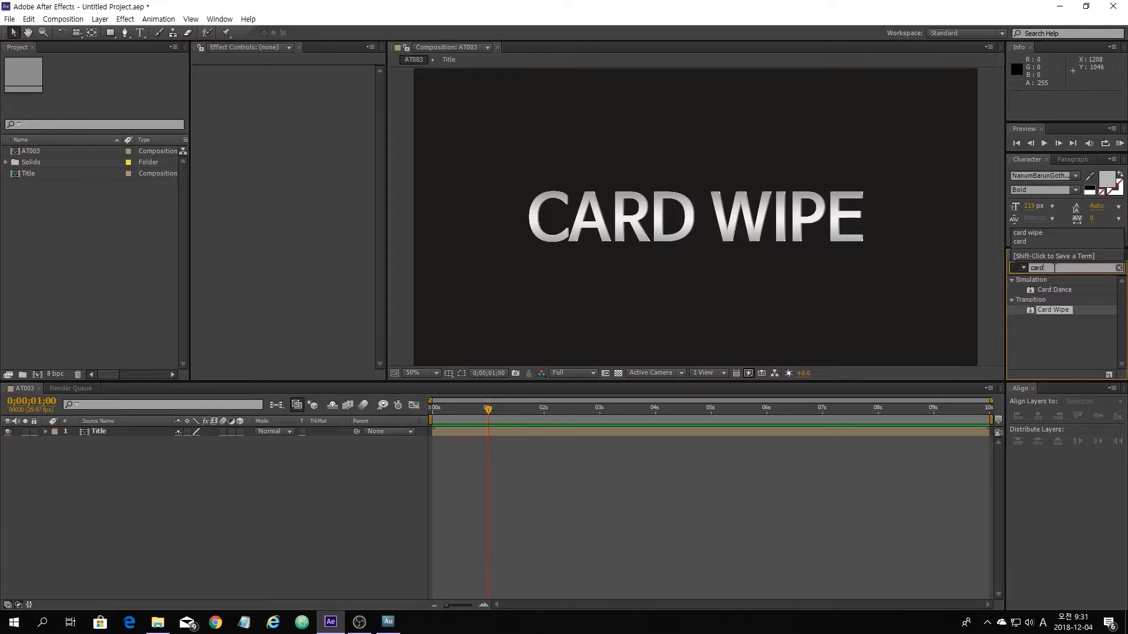
pyautogui.moveTo(1062, 311); pyautogui.dragTo(139, 436)
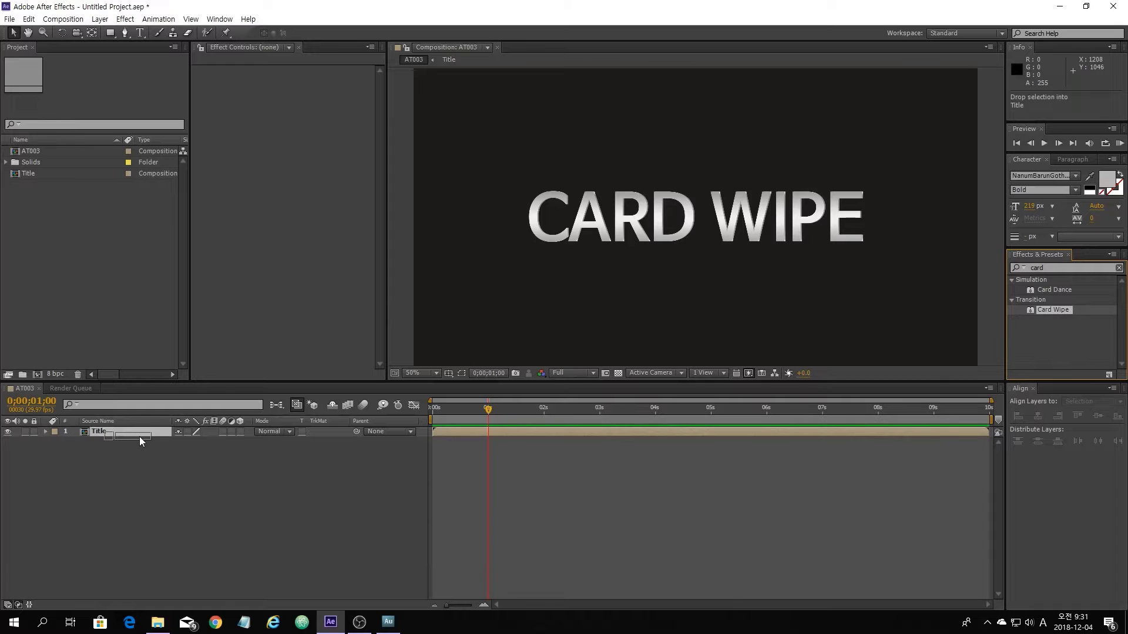
pyautogui.moveTo(139, 436); pyautogui.dragTo(139, 436)
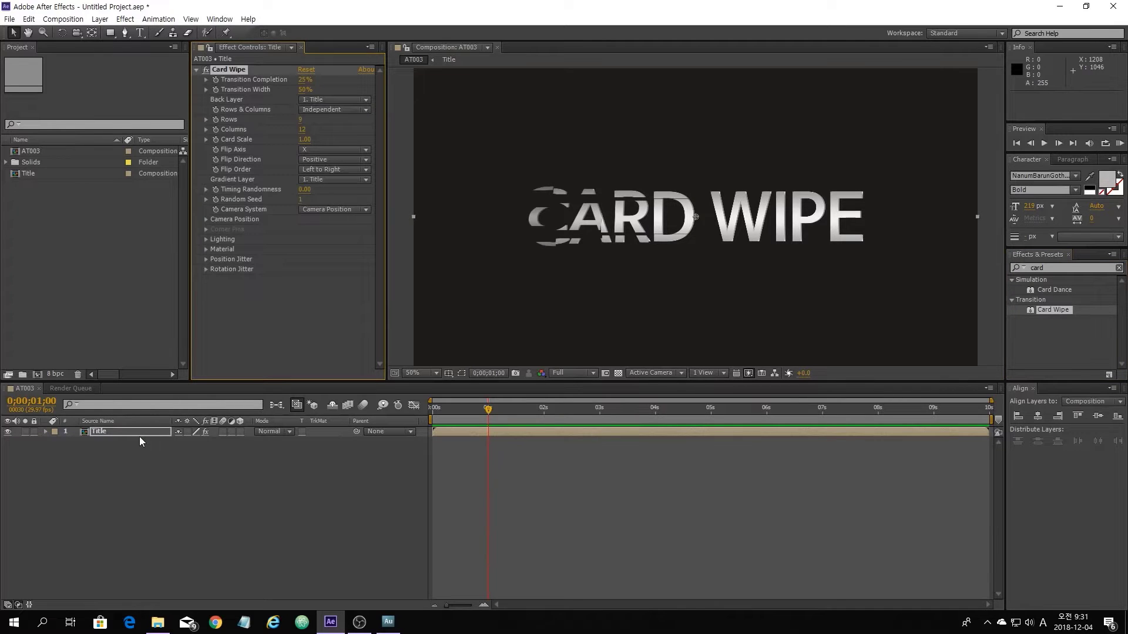
# - Add a Card Wipe Transition Completion keyframe of 50% at 0;00;00;00
pyautogui.moveTo(488, 410)
pyautogui.mouseDown()
pyautogui.moveTo(435, 413)
pyautogui.moveTo(483, 422)
pyautogui.mouseUp()
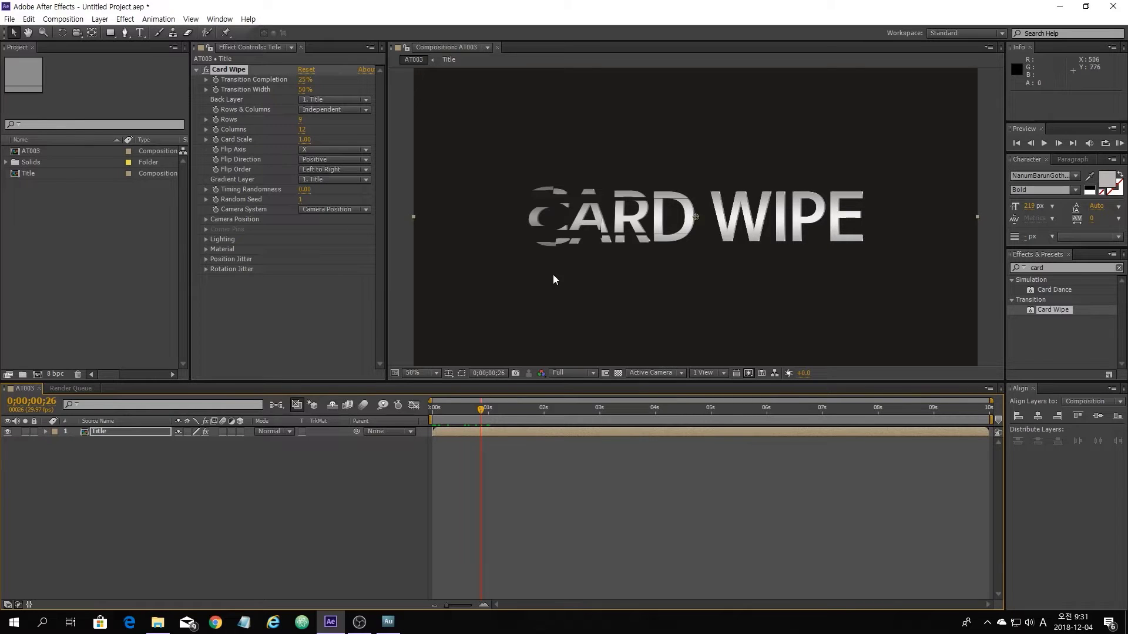
pyautogui.moveTo(482, 411); pyautogui.dragTo(426, 418)
pyautogui.click(215, 79)
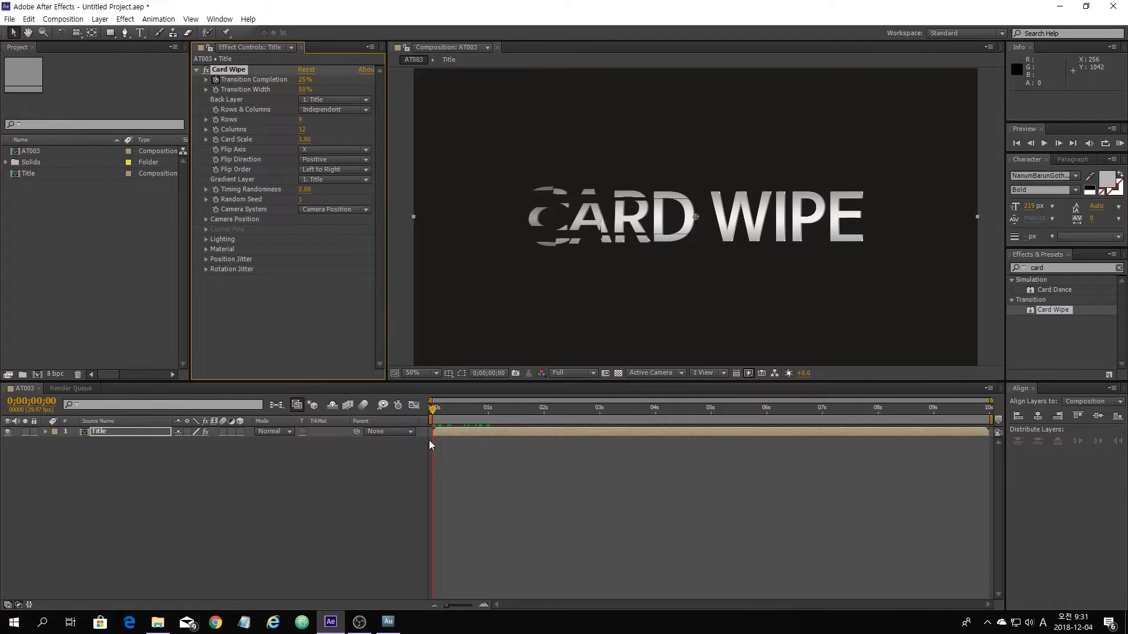
pyautogui.moveTo(307, 79); pyautogui.dragTo(326, 80)
pyautogui.click(306, 80)
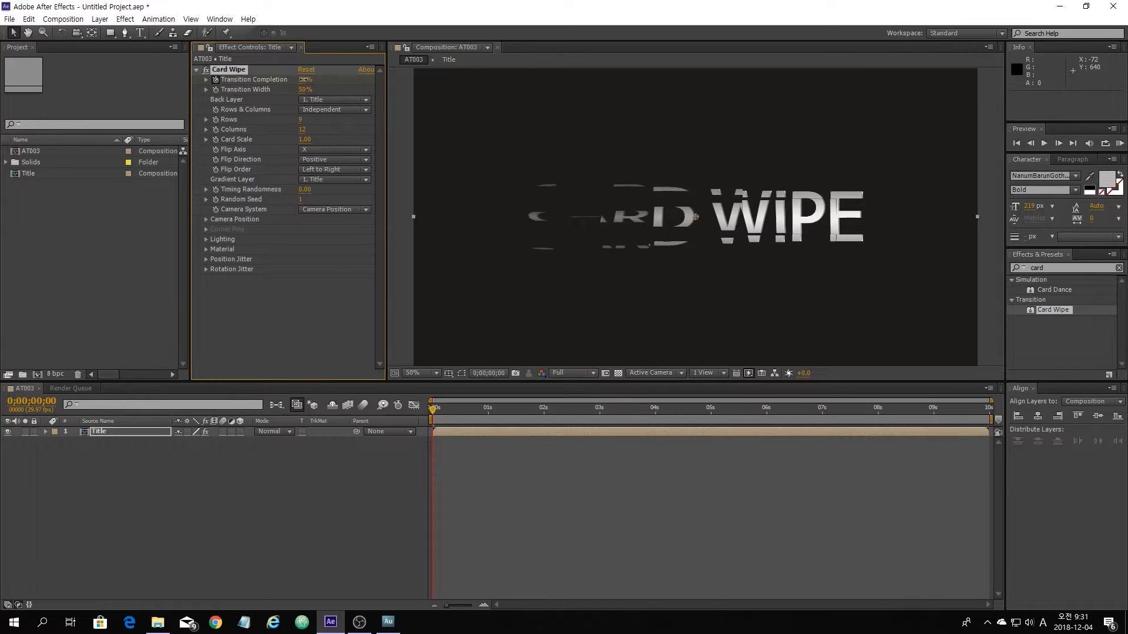
pyautogui.write('50')
pyautogui.press('Return')
# - Add a Card Wipe Transition Completion keyframe of 0% at 0;00;04;29
pyautogui.moveTo(430, 410); pyautogui.dragTo(695, 440)
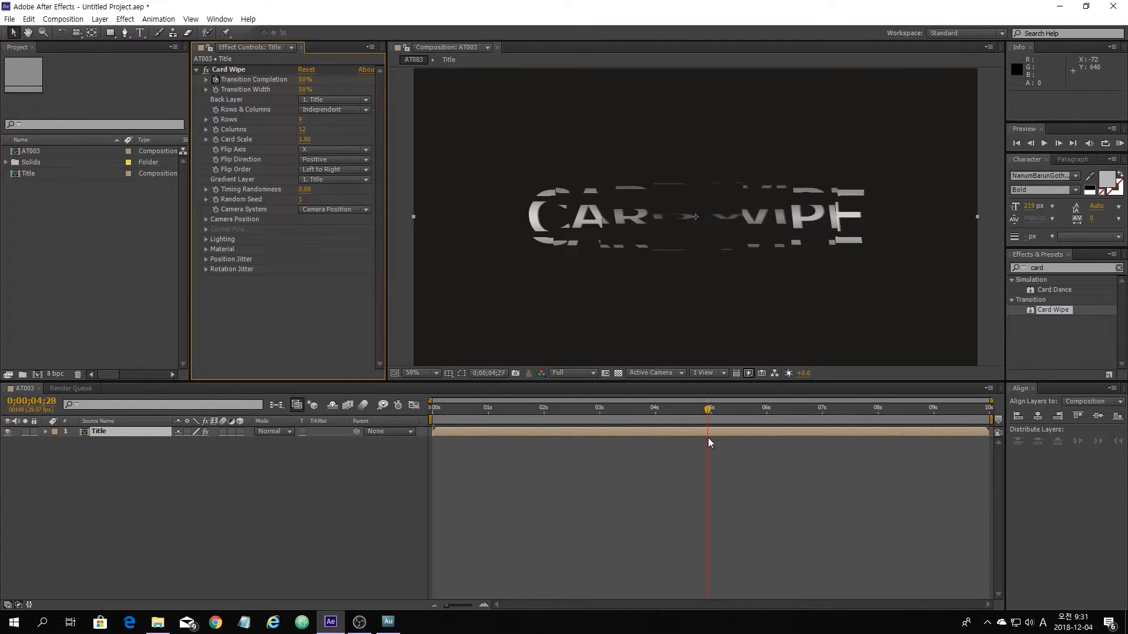
pyautogui.click(710, 438)
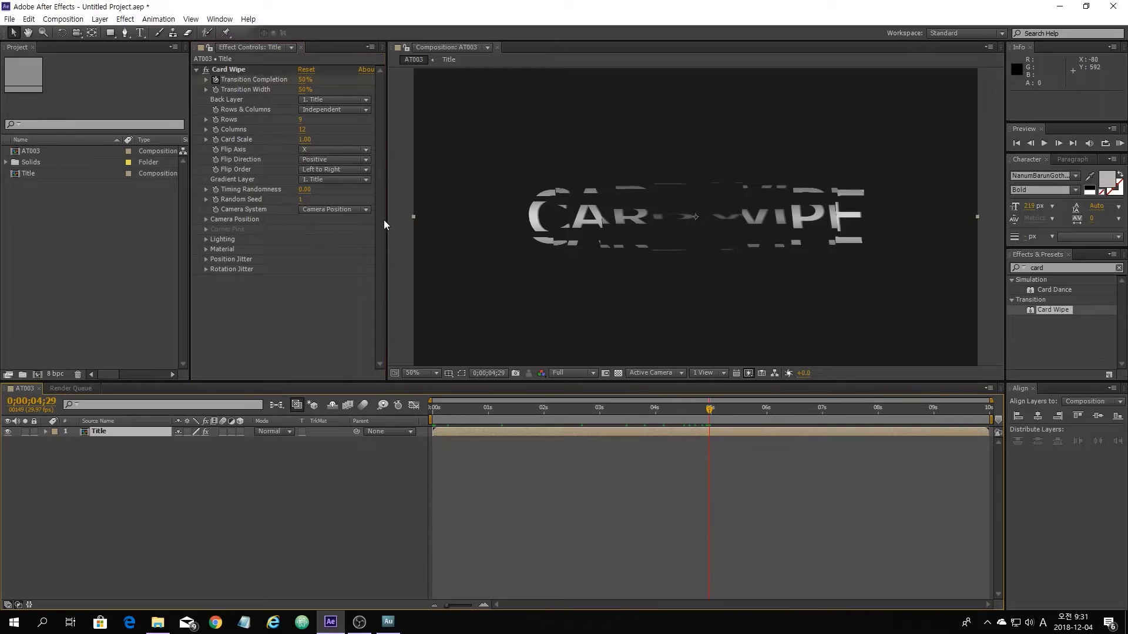
pyautogui.click(306, 79)
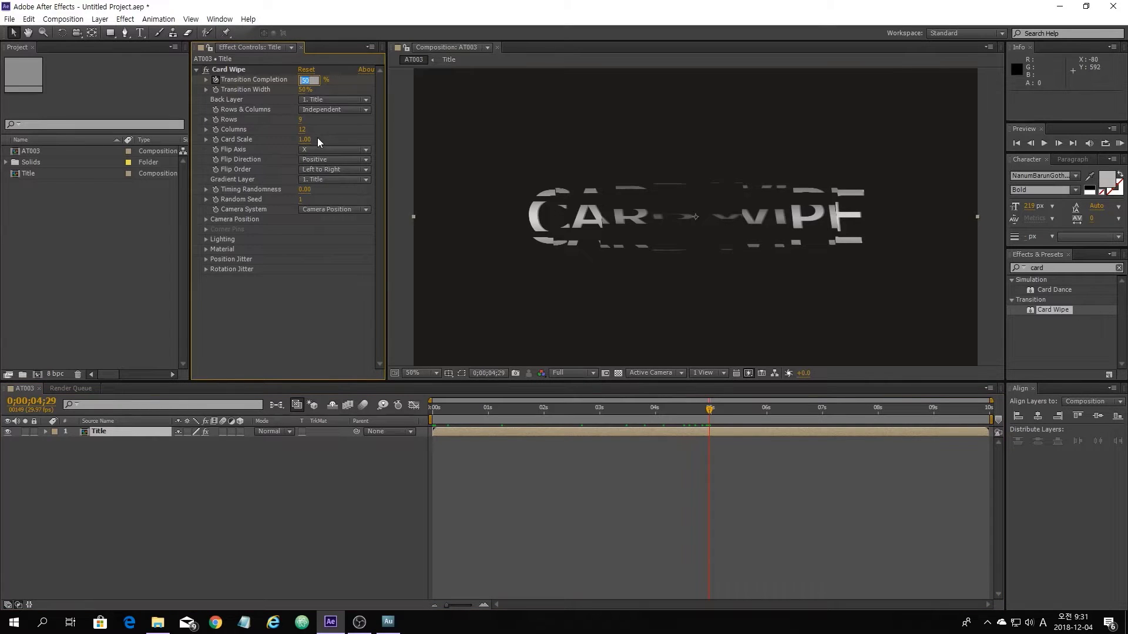
pyautogui.write('0')
pyautogui.press('Return')
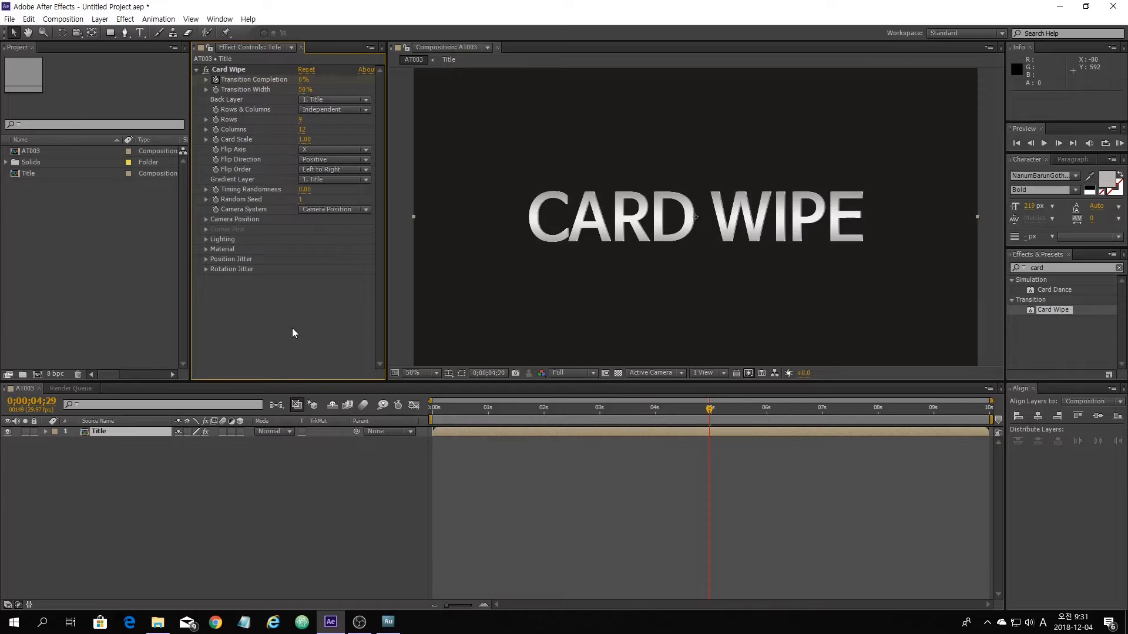
pyautogui.click(340, 460)
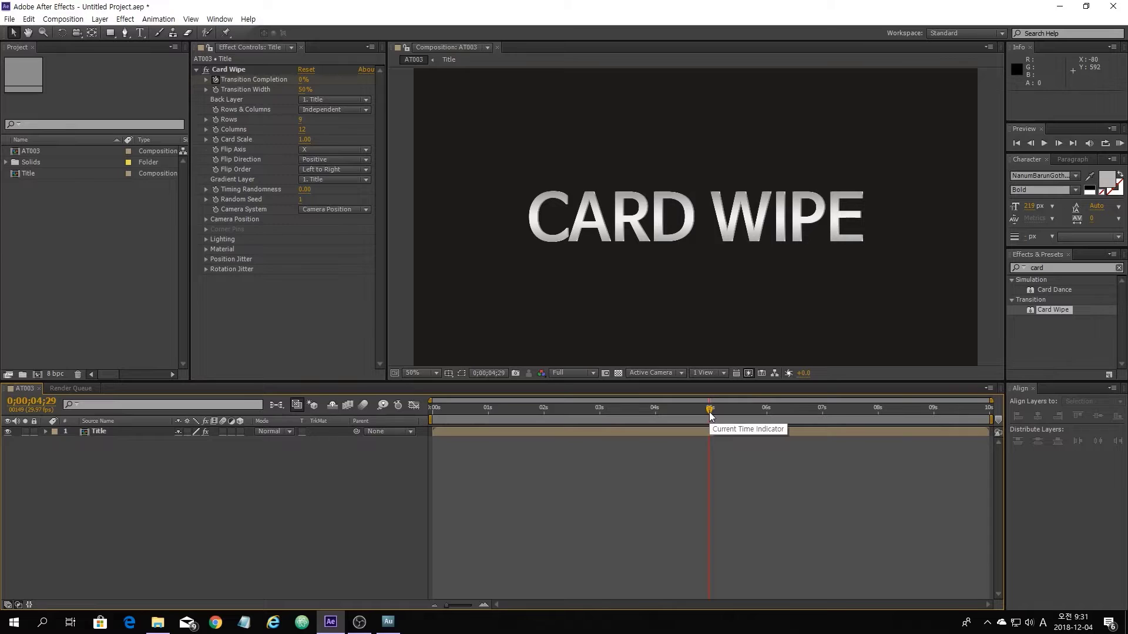
# - End the work area at 0;00;04;29 and preview the card wipe animation from the start
pyautogui.press('n')
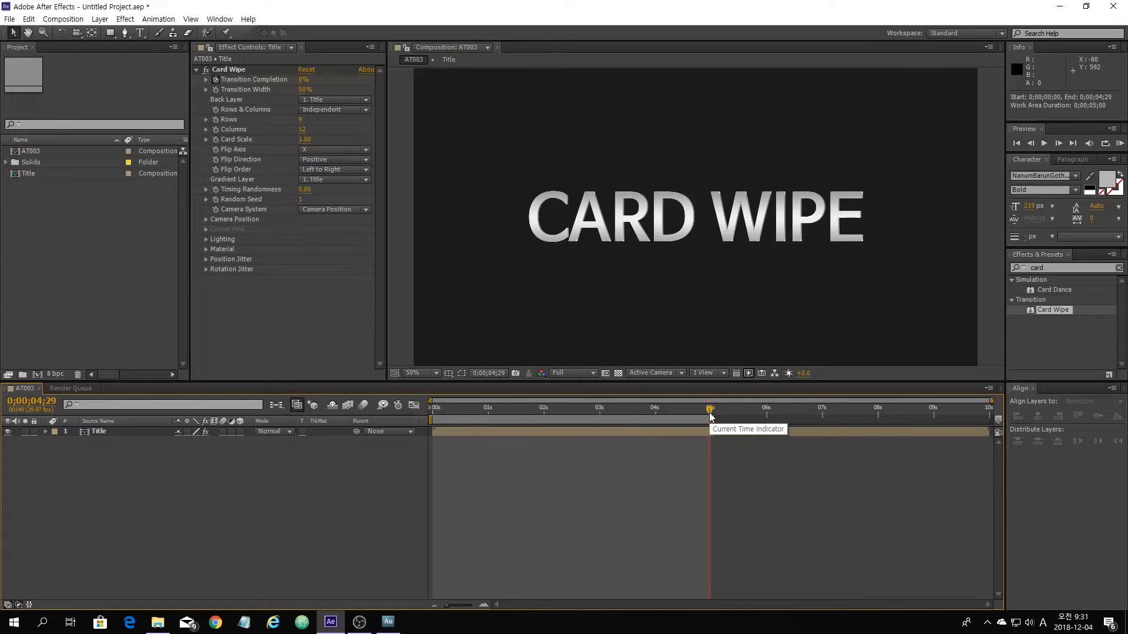
pyautogui.moveTo(710, 414); pyautogui.dragTo(424, 403)
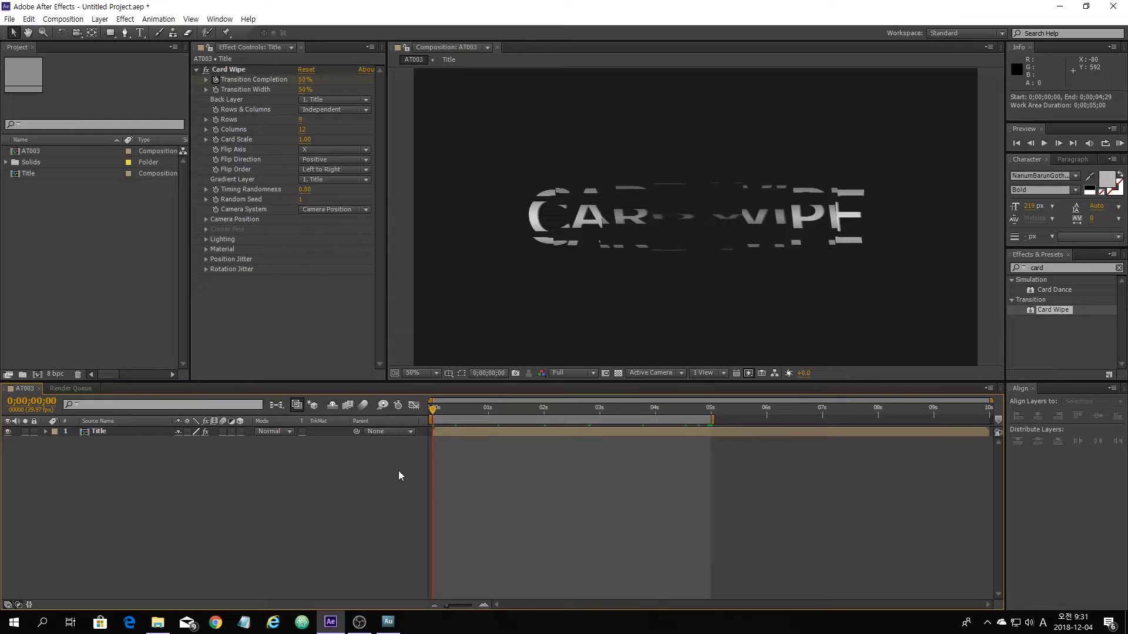
pyautogui.click(1043, 144)
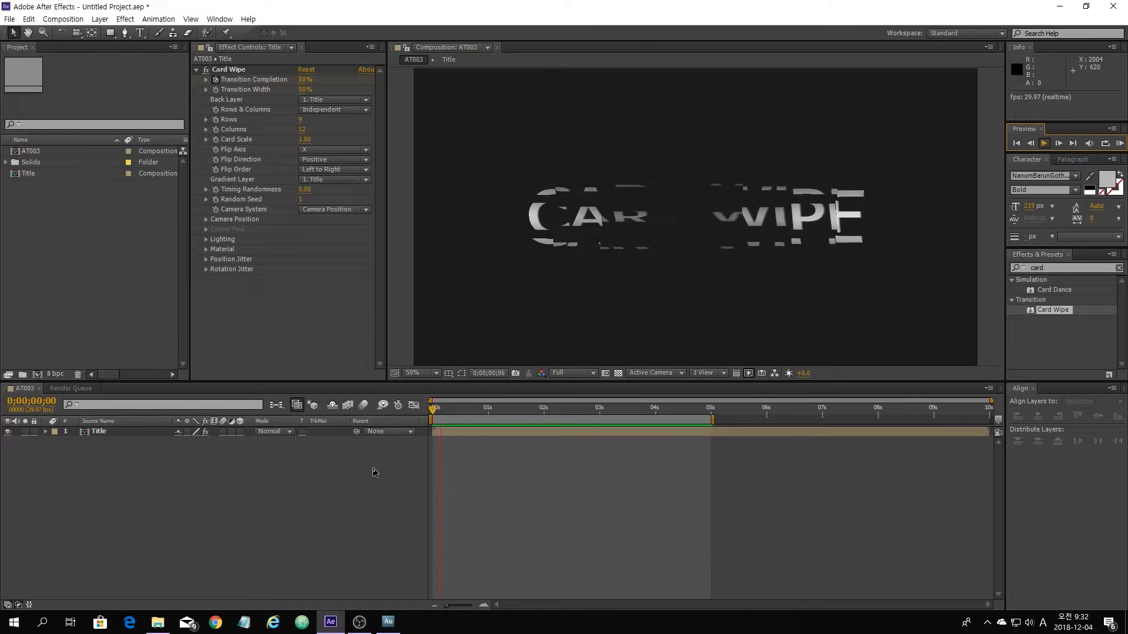
pyautogui.press('space')
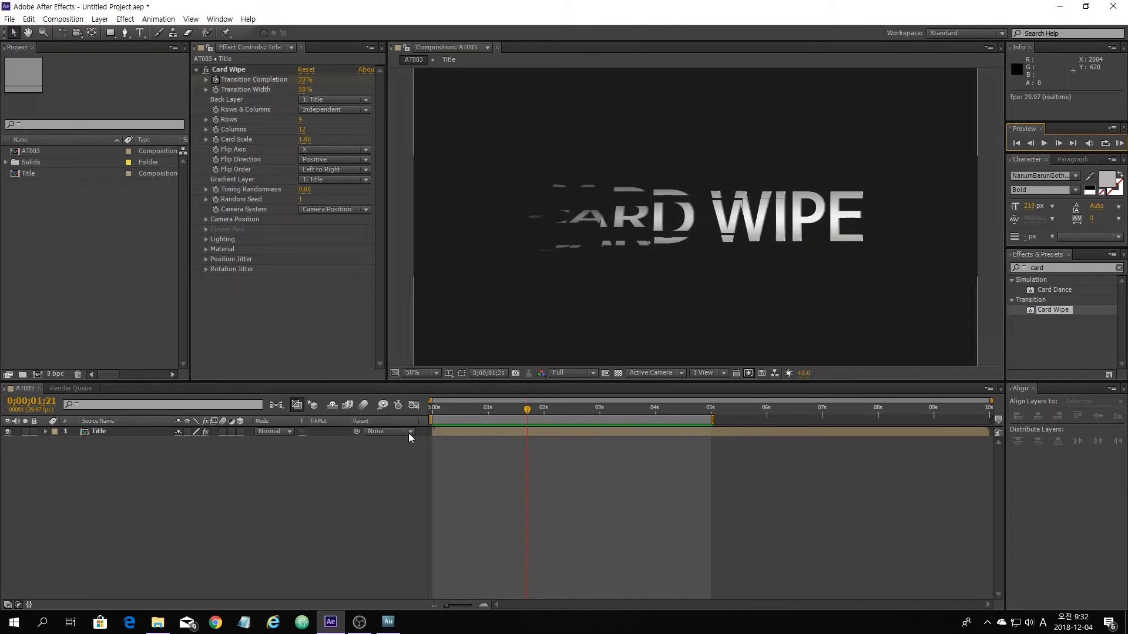
# - Set Card Wipe's Rows to 10, judging the result at 0;00;00;14
pyautogui.moveTo(452, 410)
pyautogui.mouseDown()
pyautogui.moveTo(434, 410)
pyautogui.moveTo(459, 418)
pyautogui.mouseUp()
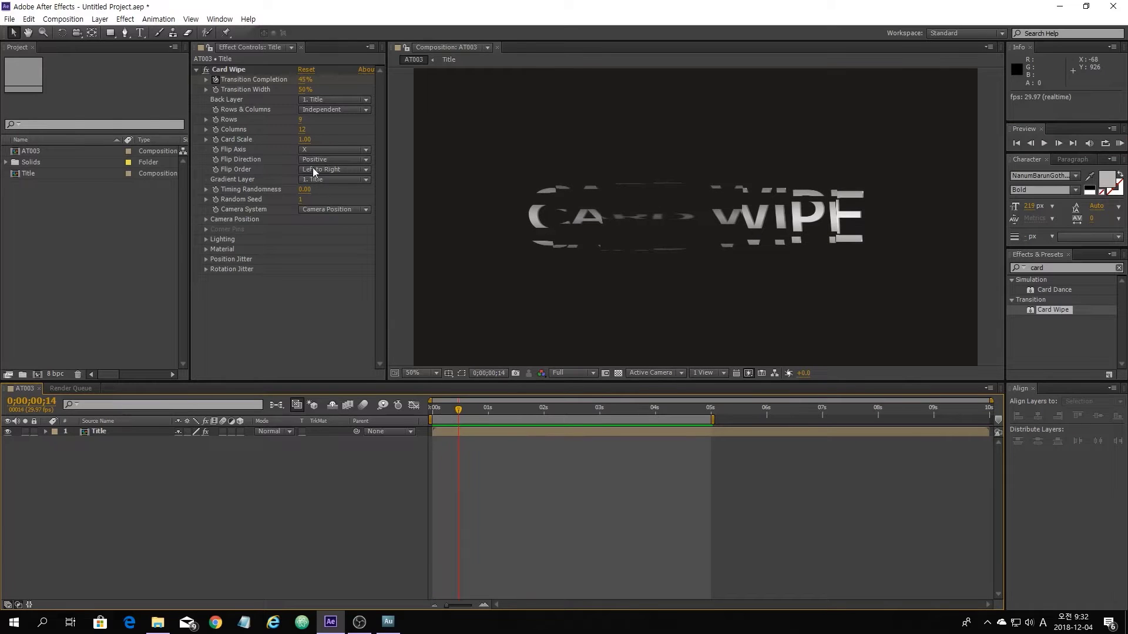
pyautogui.click(304, 120)
pyautogui.moveTo(304, 119); pyautogui.dragTo(314, 121)
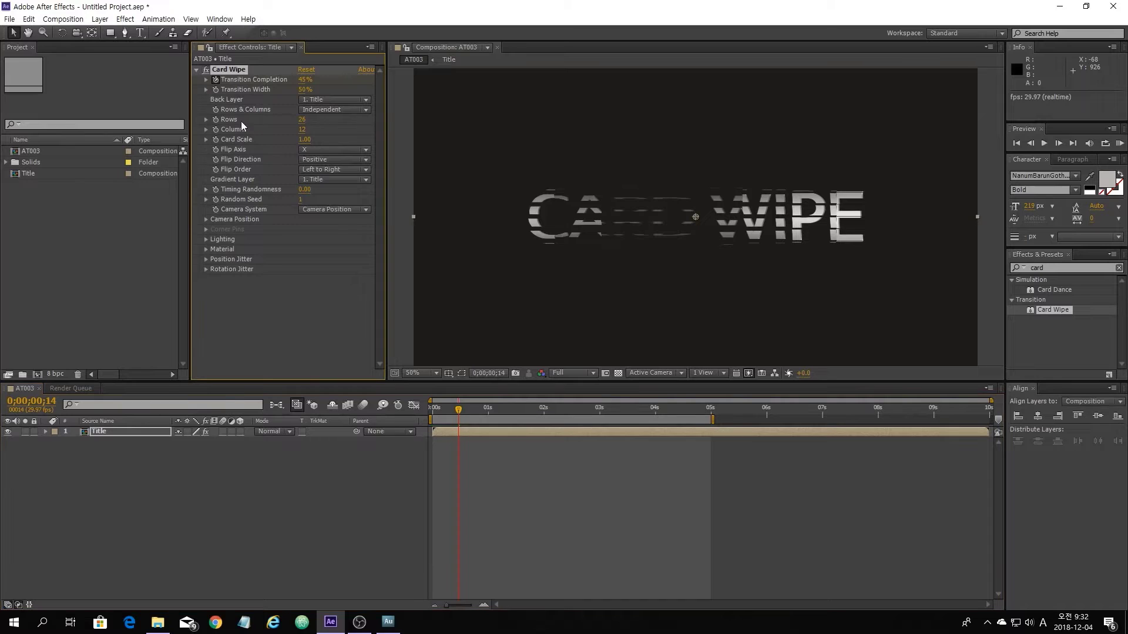
pyautogui.click(304, 121)
pyautogui.write('10')
pyautogui.press('Return')
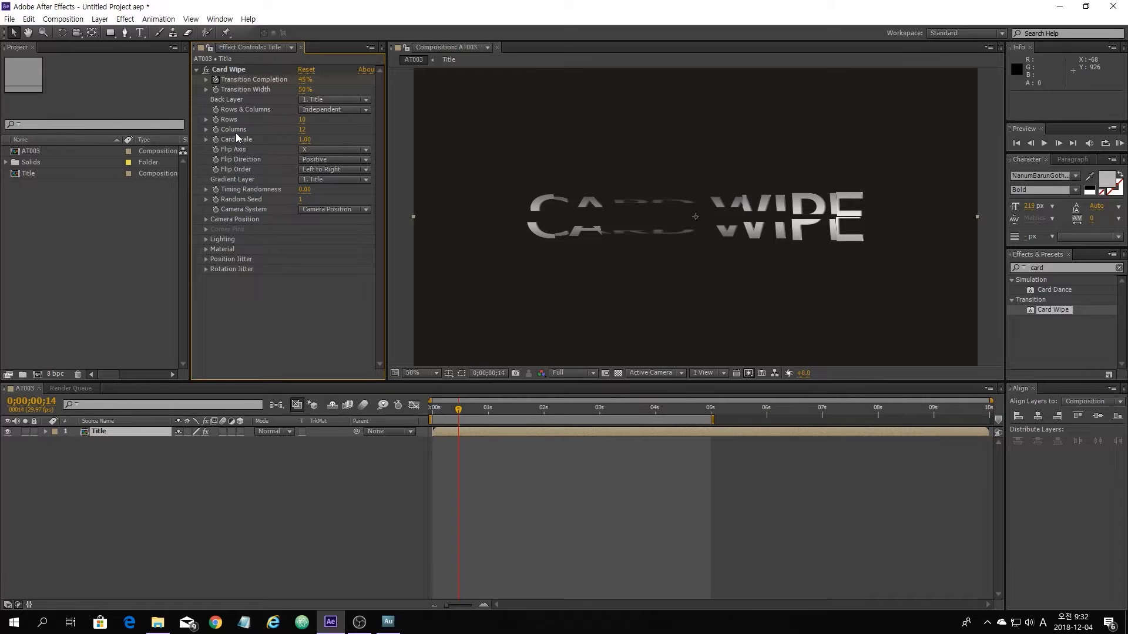
# - Set Card Wipe's Columns to 20 and check the first second of the animation
pyautogui.click(303, 130)
pyautogui.write('20')
pyautogui.press('Return')
pyautogui.moveTo(442, 412); pyautogui.dragTo(478, 415)
pyautogui.press('space')
pyautogui.moveTo(477, 413); pyautogui.dragTo(459, 420)
pyautogui.moveTo(445, 419)
pyautogui.mouseDown()
pyautogui.moveTo(484, 418)
pyautogui.moveTo(451, 421)
pyautogui.moveTo(464, 421)
pyautogui.mouseUp()
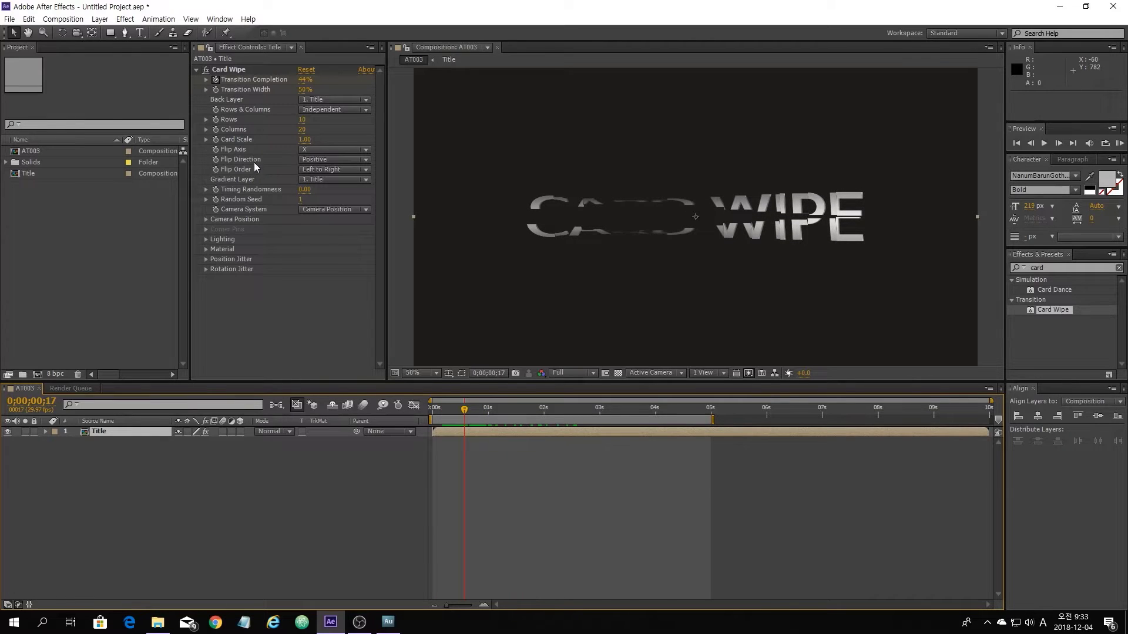
# - Set Card Wipe's Flip Axis to Random and review the animation up to about four seconds
pyautogui.click(326, 150)
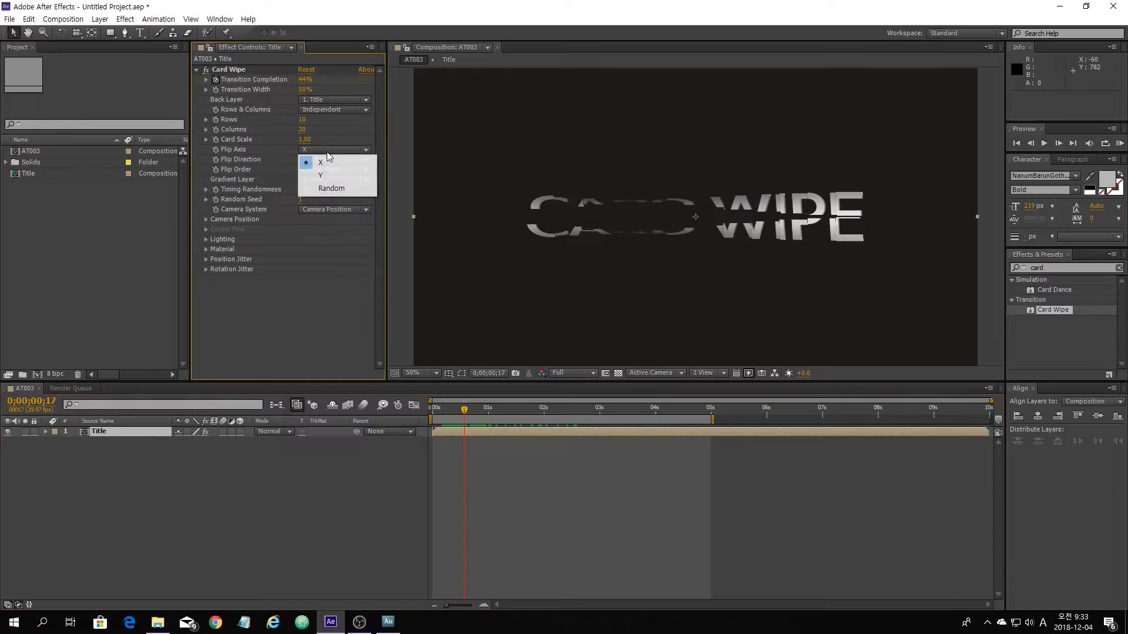
pyautogui.click(334, 188)
pyautogui.click(437, 410)
pyautogui.moveTo(438, 411); pyautogui.dragTo(549, 421)
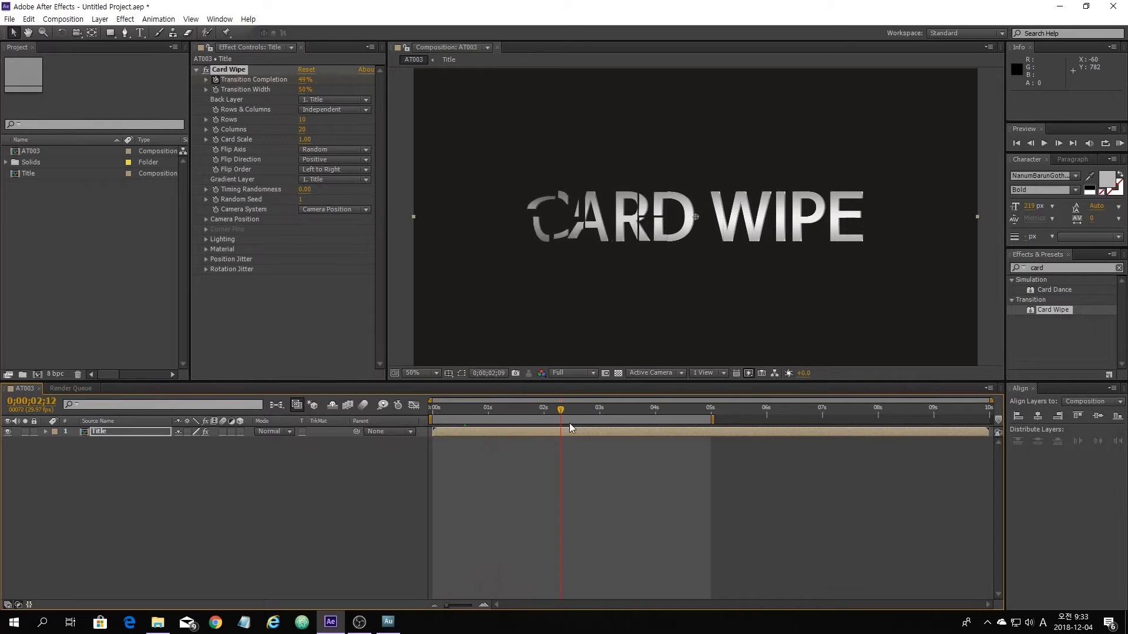
pyautogui.moveTo(564, 421); pyautogui.dragTo(656, 451)
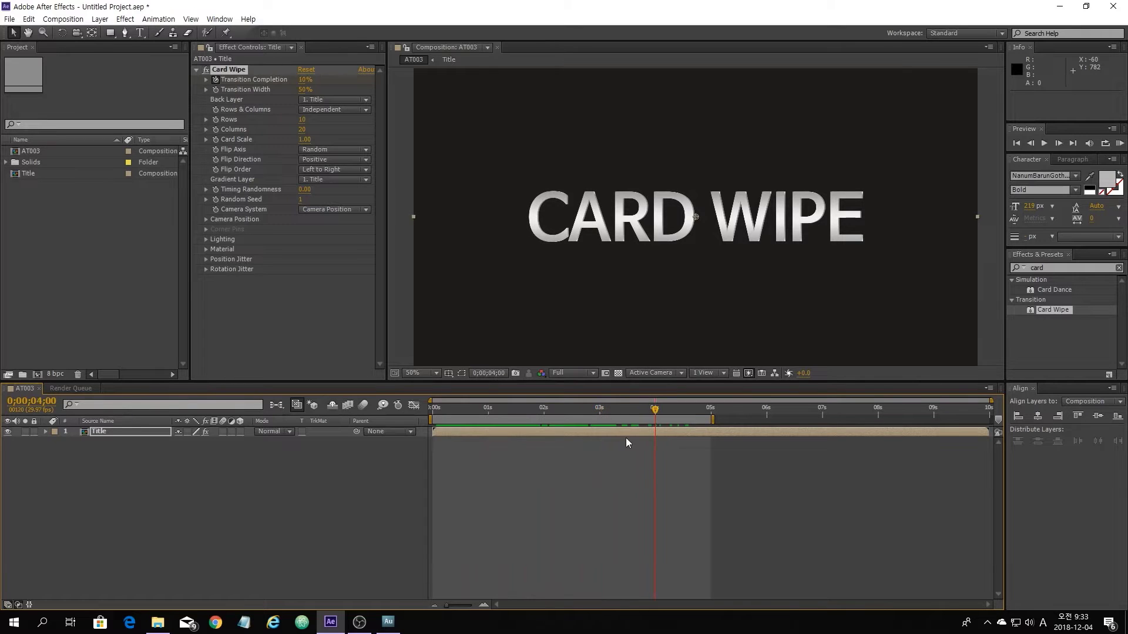
pyautogui.moveTo(636, 411)
pyautogui.mouseDown()
pyautogui.moveTo(573, 416)
pyautogui.moveTo(622, 418)
pyautogui.mouseUp()
pyautogui.moveTo(655, 422)
pyautogui.mouseDown()
pyautogui.moveTo(544, 418)
pyautogui.moveTo(637, 427)
pyautogui.mouseUp()
pyautogui.moveTo(634, 416); pyautogui.dragTo(645, 437)
pyautogui.click(132, 489)
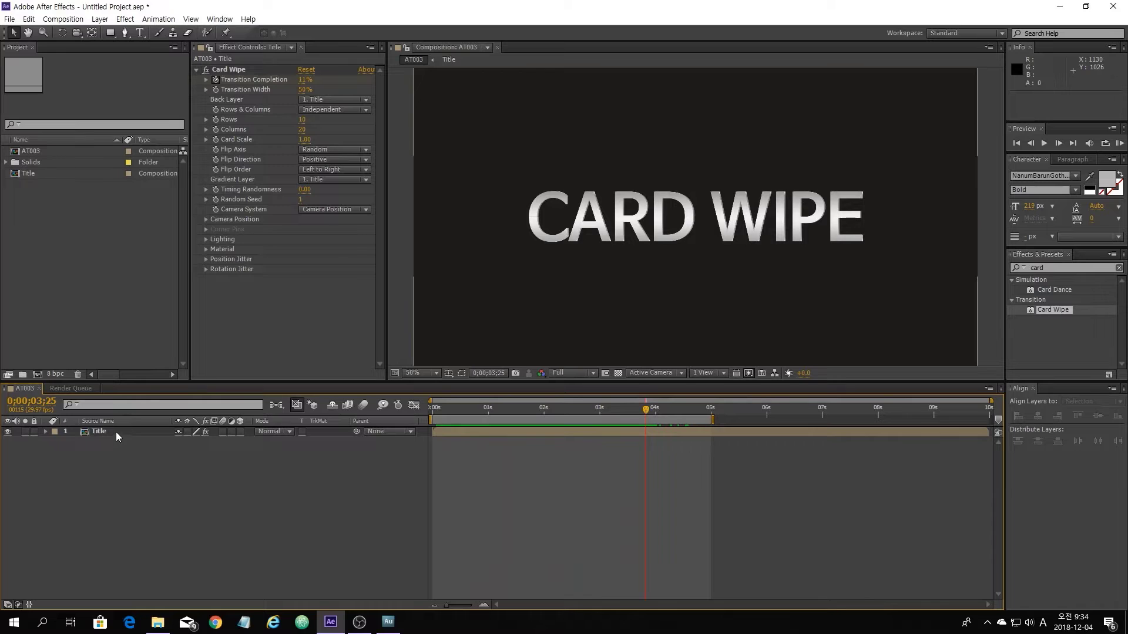
# - Apply the Linear Wipe effect to the Title layer and place it above Card Wipe in the effect order
pyautogui.click(115, 432)
pyautogui.click(1052, 268)
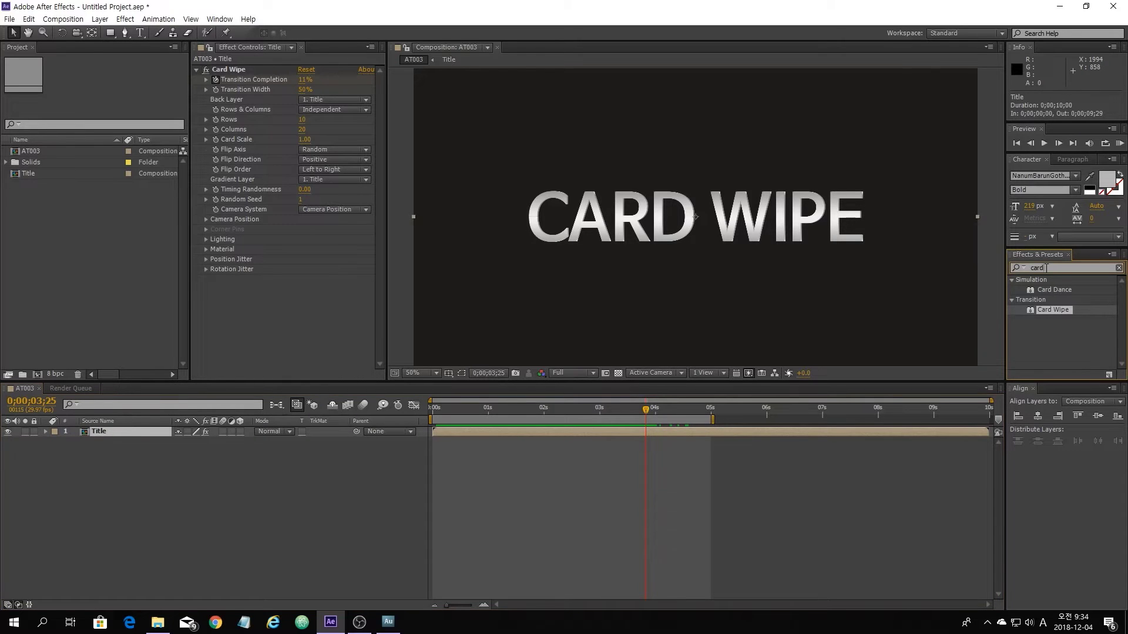
pyautogui.write('wipe')
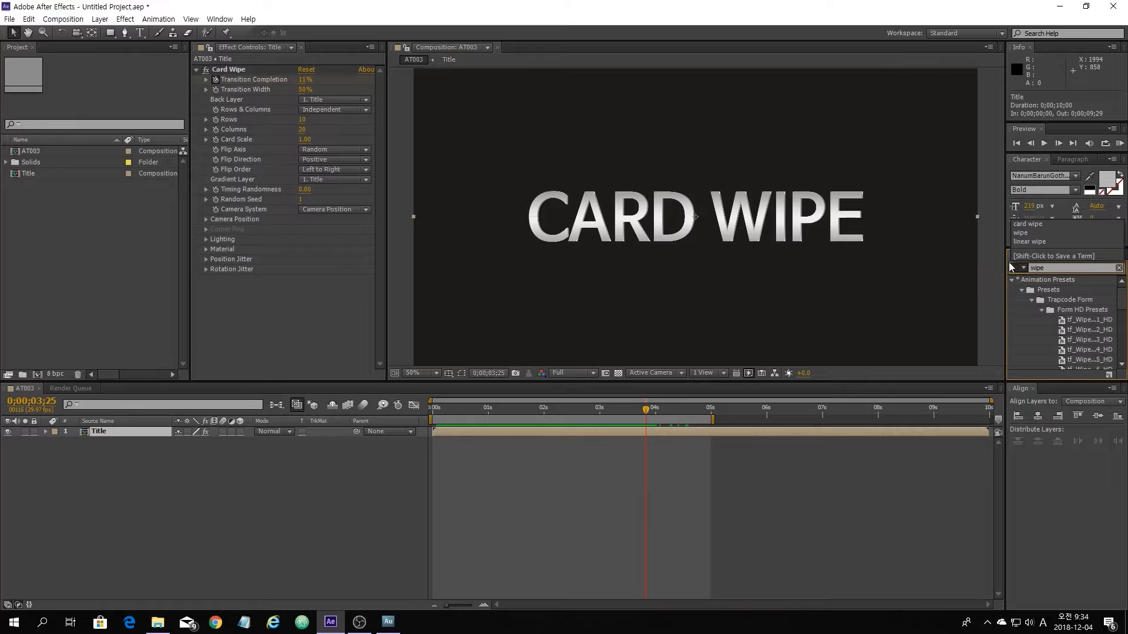
pyautogui.scroll(-5, 1042, 319)
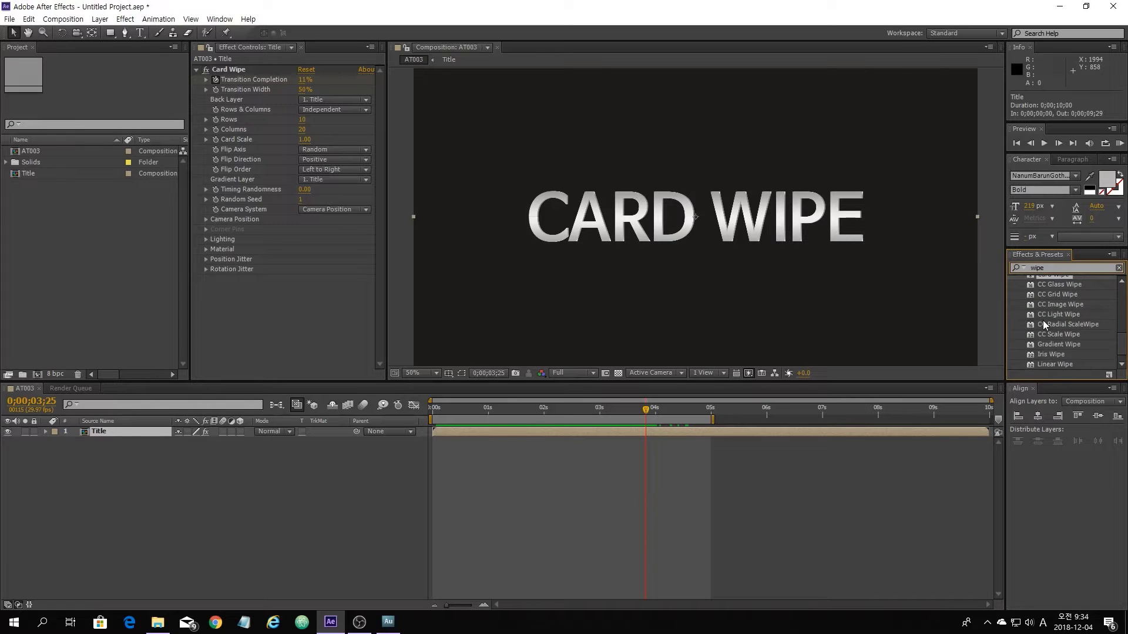
pyautogui.click(1049, 365)
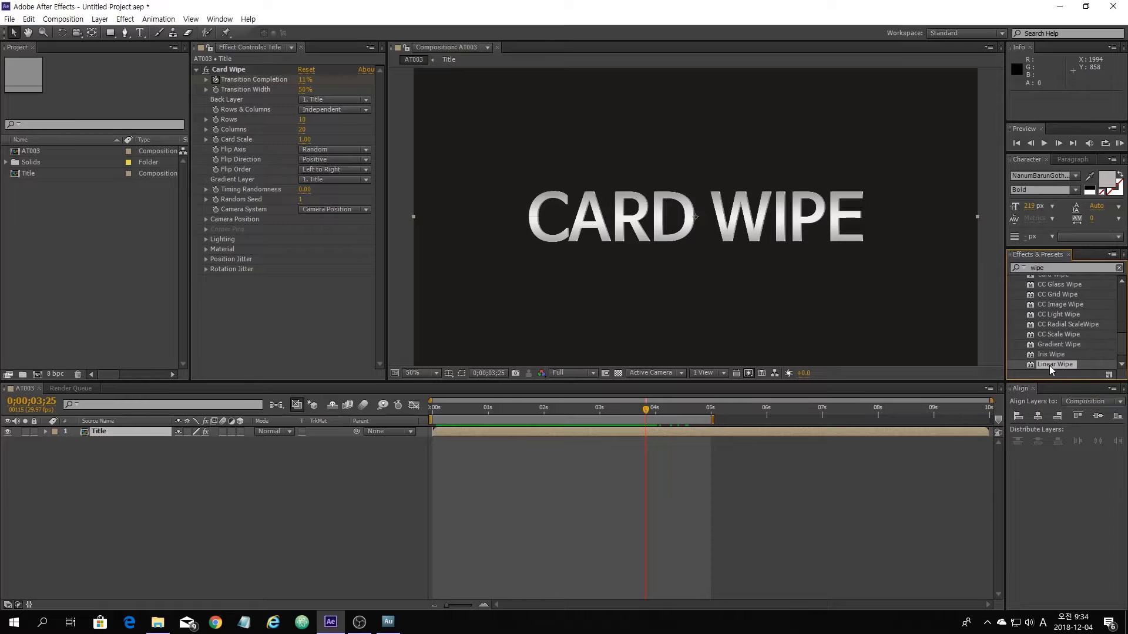
pyautogui.moveTo(1050, 365); pyautogui.dragTo(124, 433)
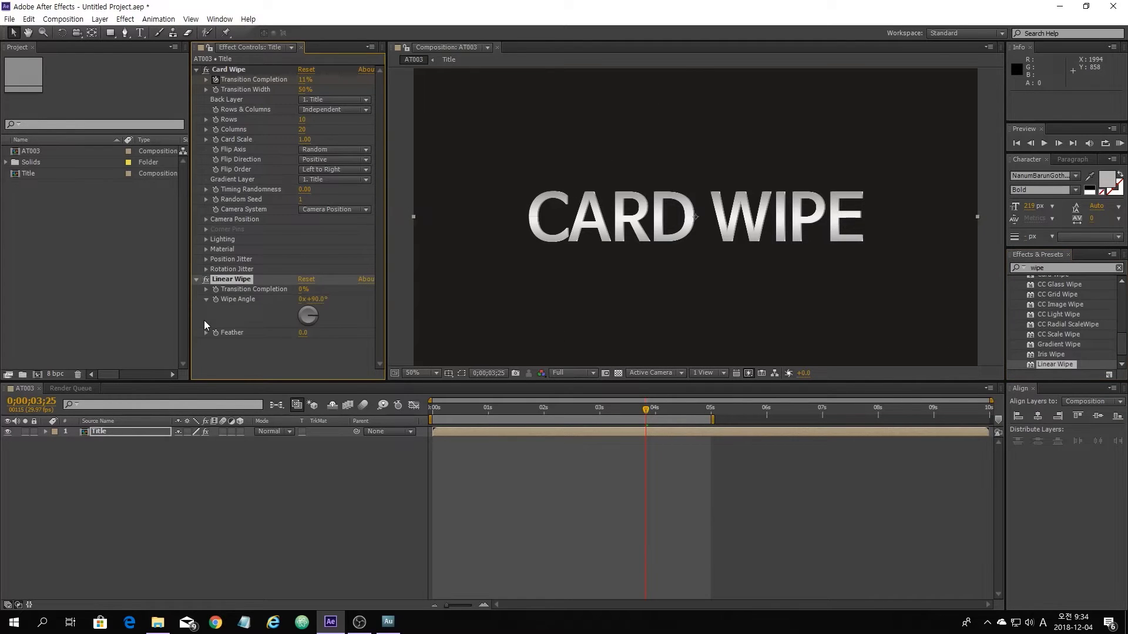
pyautogui.moveTo(243, 287); pyautogui.dragTo(243, 69)
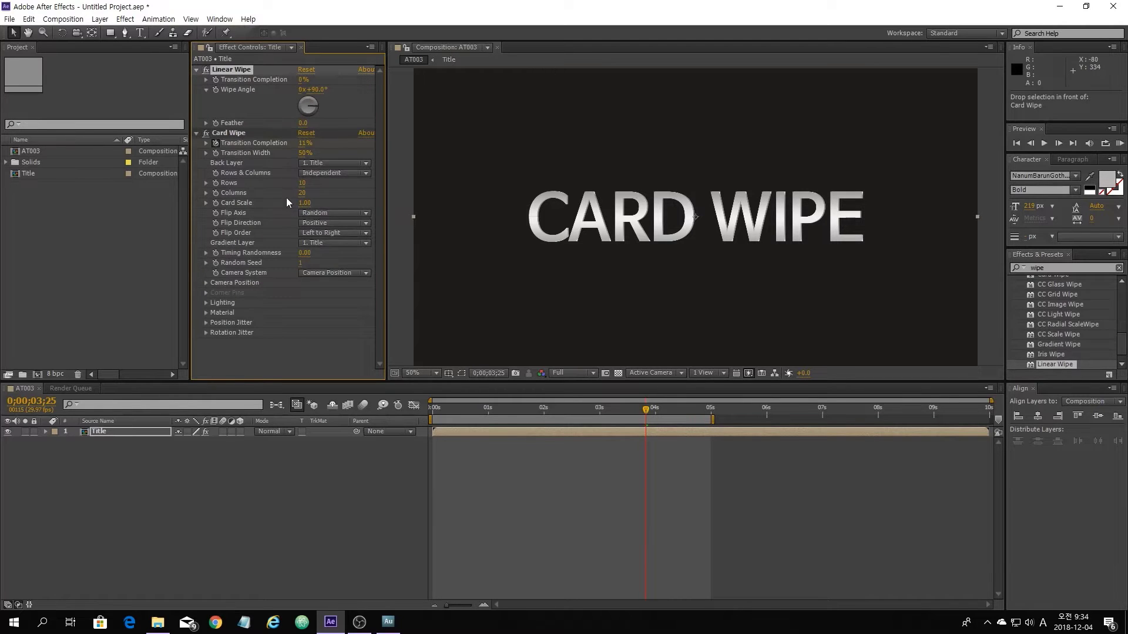
# - Set Linear Wipe's Transition Completion to 50% and its Wipe Angle to -90° to isolate the word CARD
pyautogui.click(301, 80)
pyautogui.write('50')
pyautogui.press('Return')
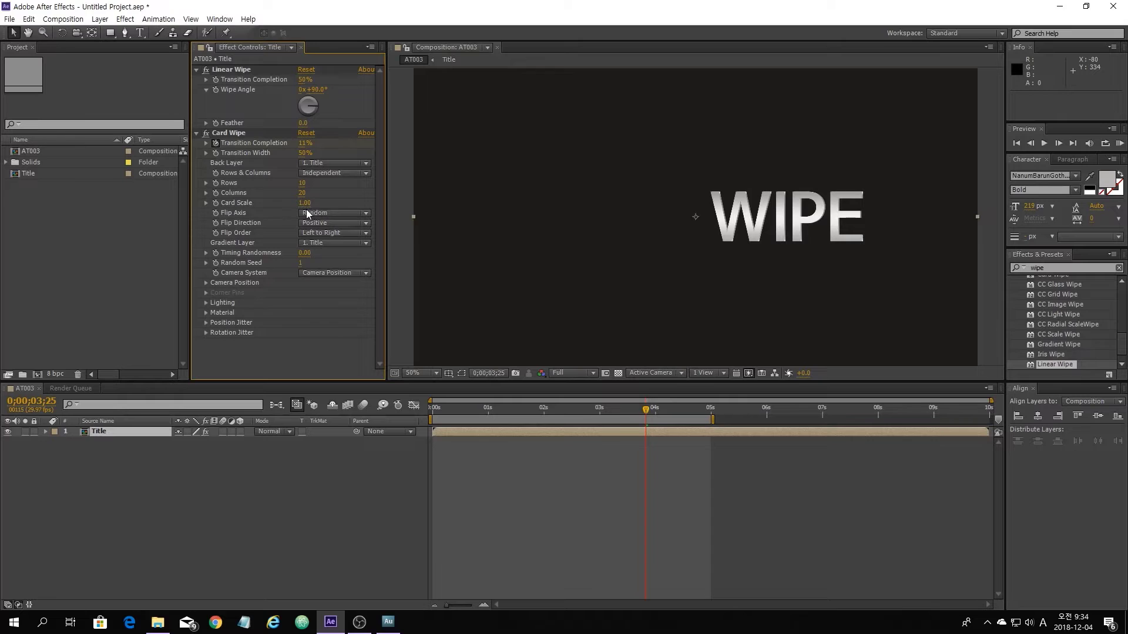
pyautogui.moveTo(312, 108); pyautogui.dragTo(238, 111)
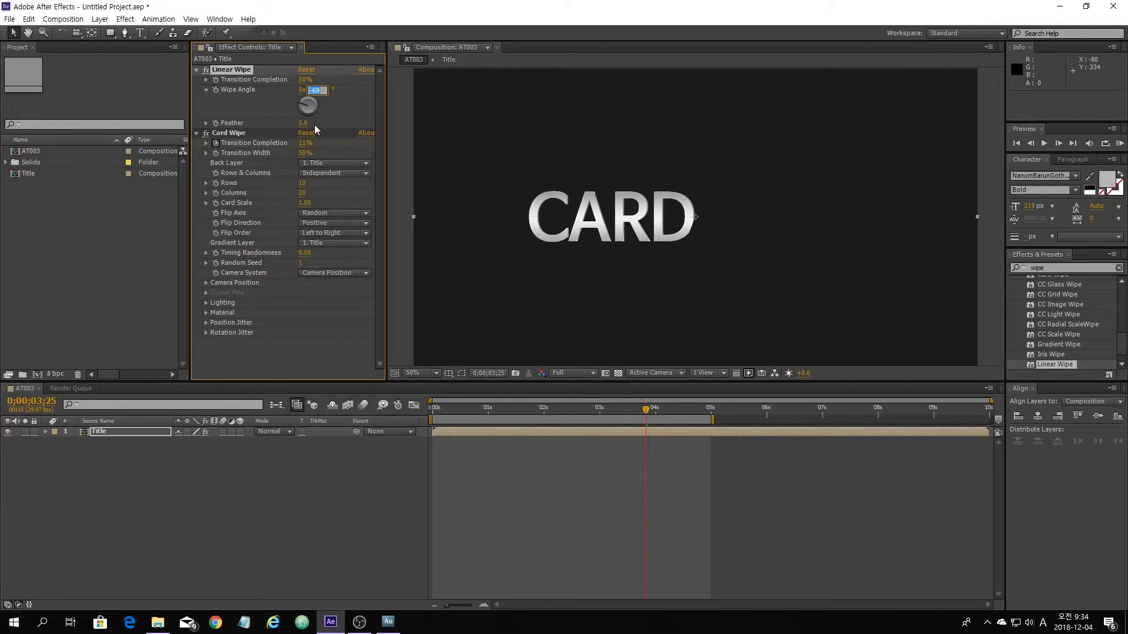
pyautogui.write('90-90')
pyautogui.click(136, 249)
pyautogui.click(269, 473)
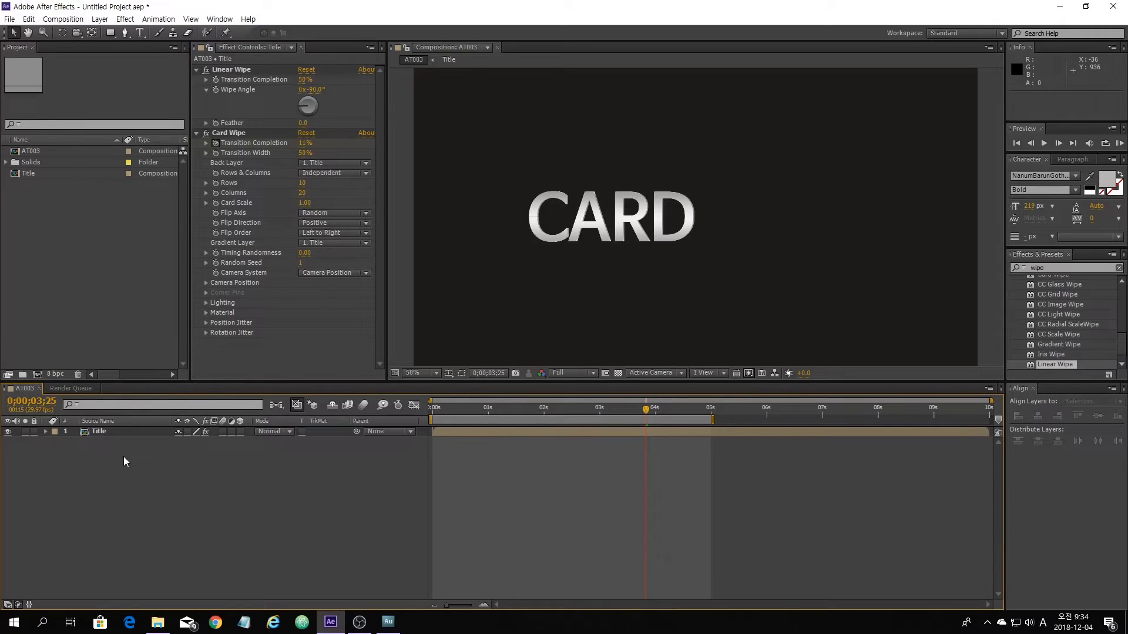
# - Look over Card Wipe's Flip Order options and review the CARD half's animation over the first two seconds
pyautogui.click(334, 233)
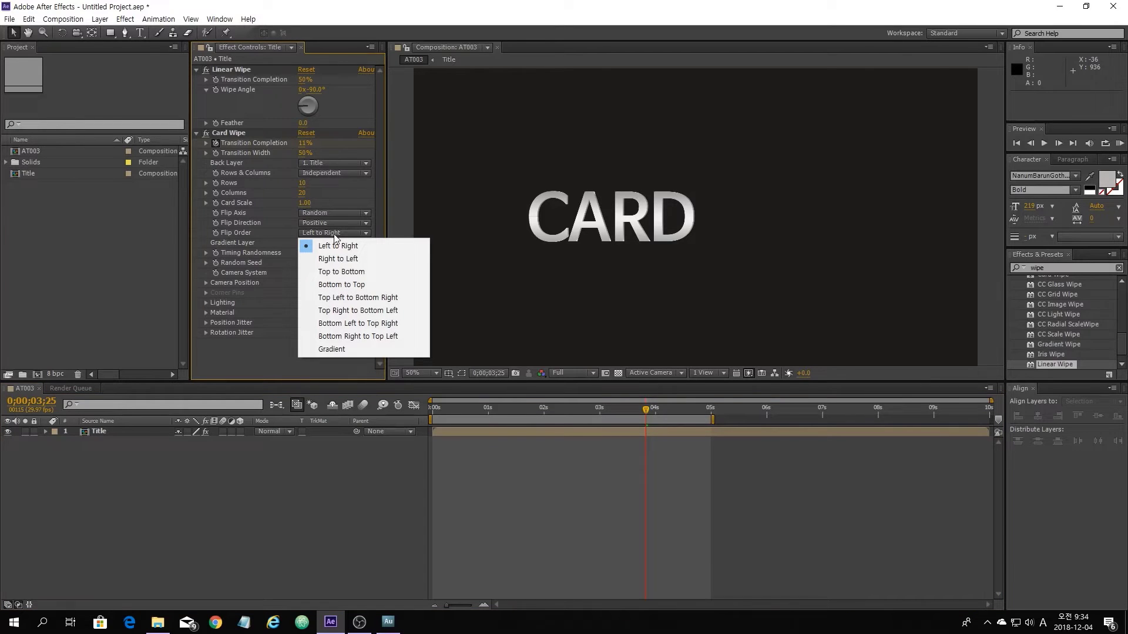
pyautogui.click(340, 234)
pyautogui.click(341, 234)
pyautogui.moveTo(453, 408); pyautogui.dragTo(544, 439)
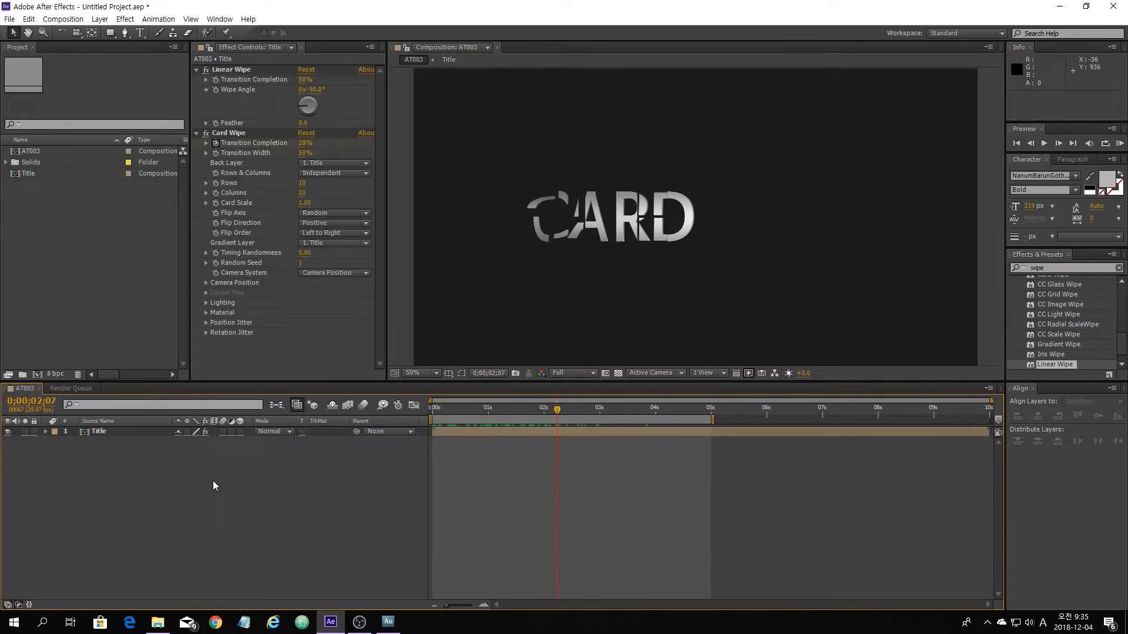
# - Duplicate the Title layer, set the copy's Linear Wipe angle to 90° to isolate the word WIPE, and solo it
pyautogui.click(110, 431)
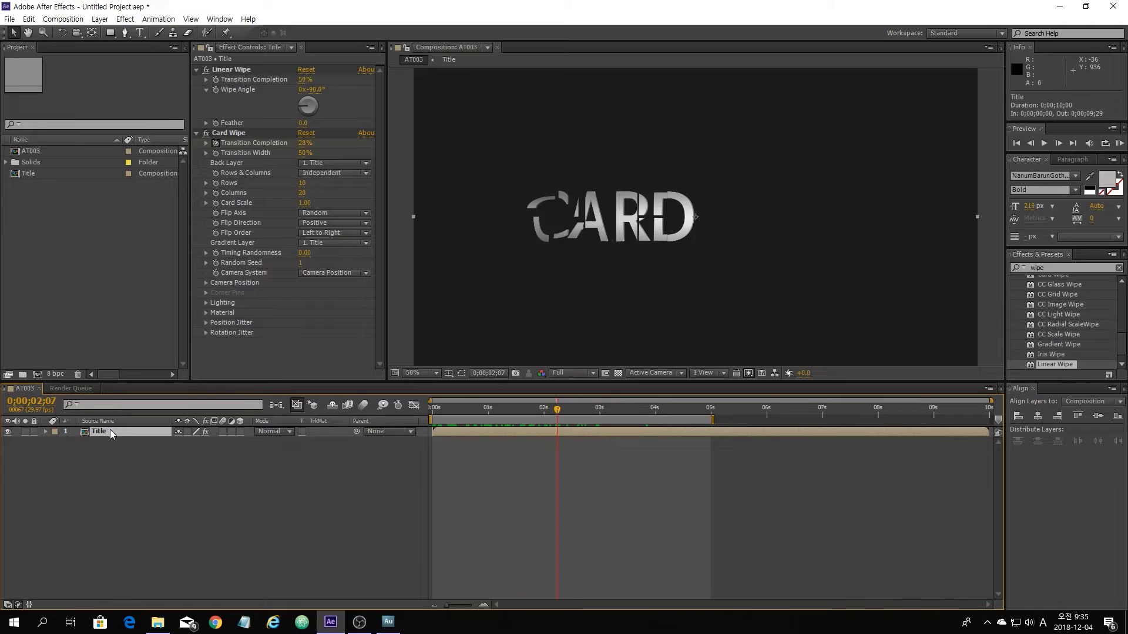
pyautogui.hotkey('ctrl', 'd')
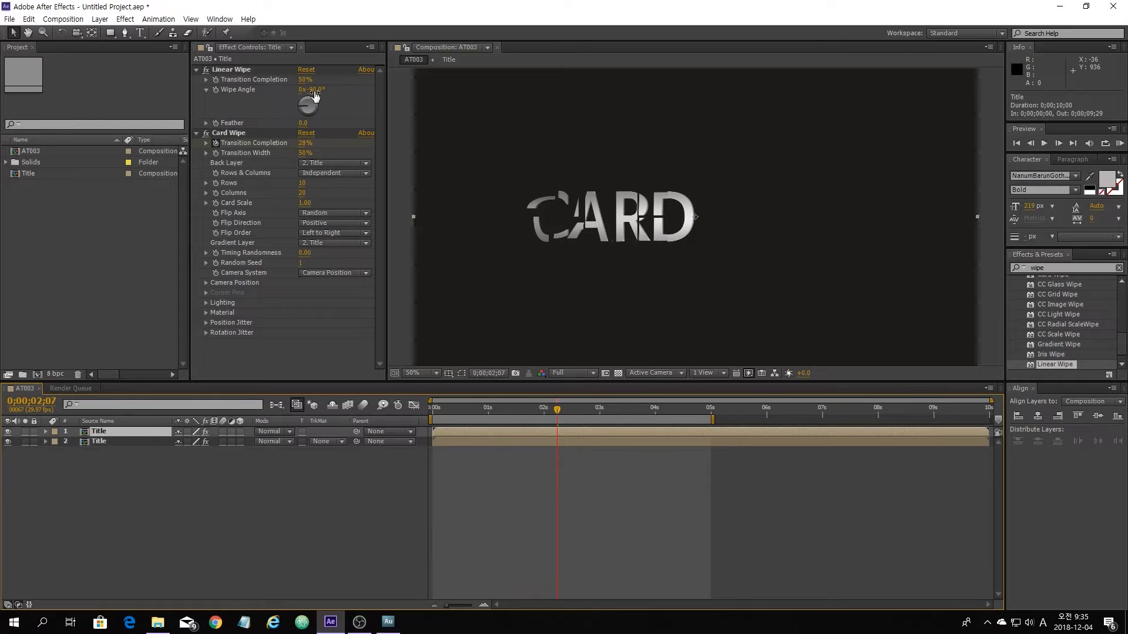
pyautogui.moveTo(312, 92); pyautogui.dragTo(332, 103)
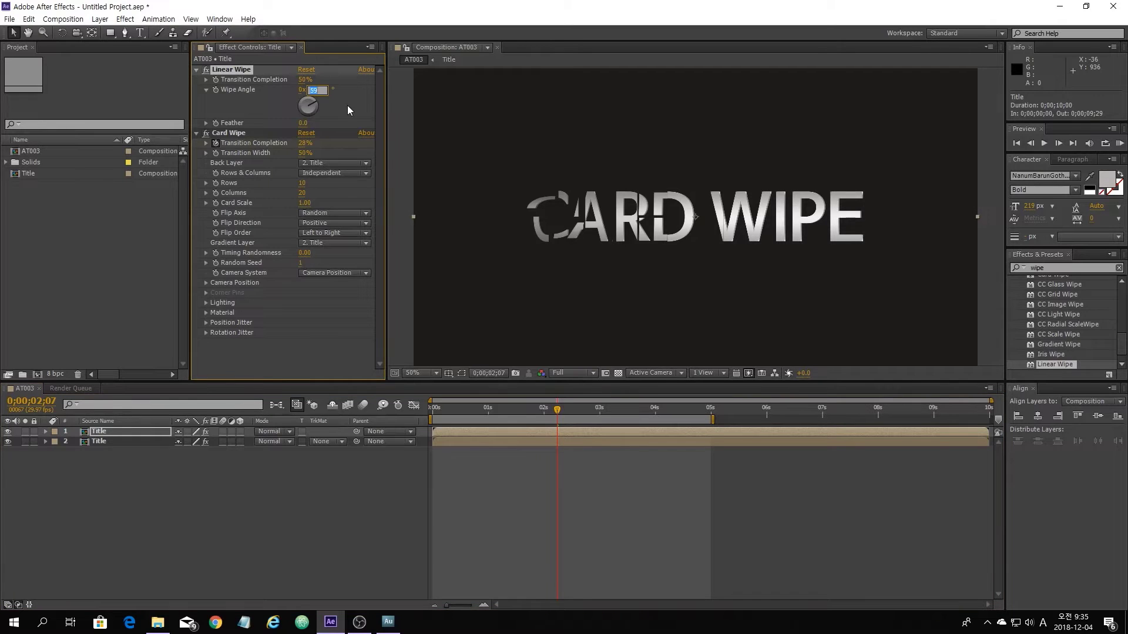
pyautogui.click(117, 245)
pyautogui.click(26, 434)
pyautogui.click(25, 432)
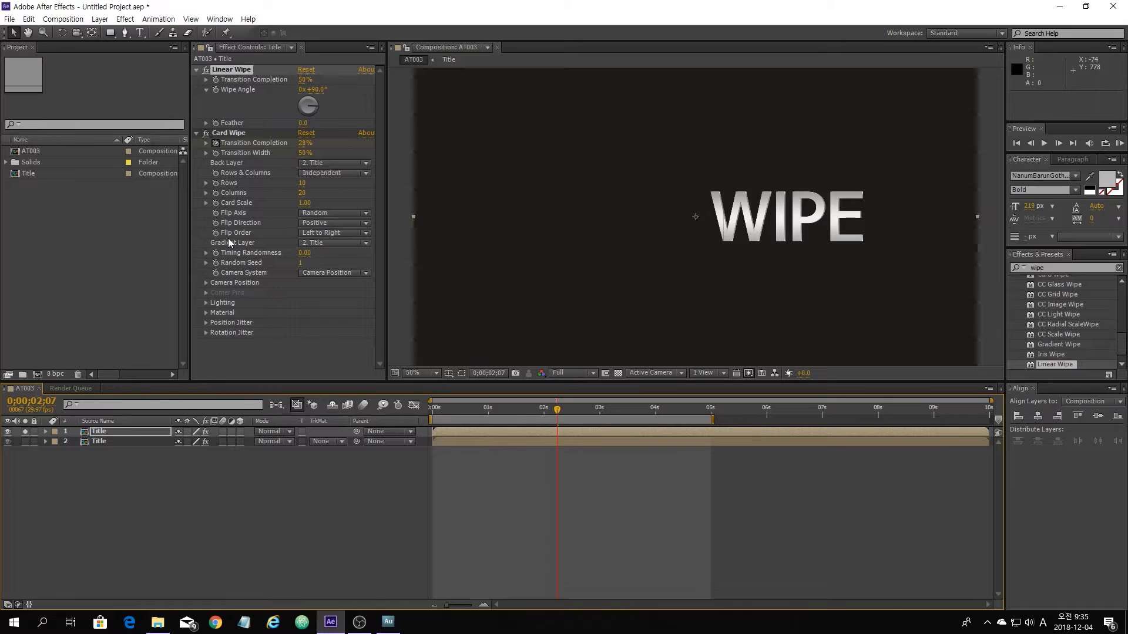
# - Set the WIPE layer's Card Wipe Flip Order to Right to Left and review it soloed and with CARD up to about four seconds
pyautogui.click(354, 232)
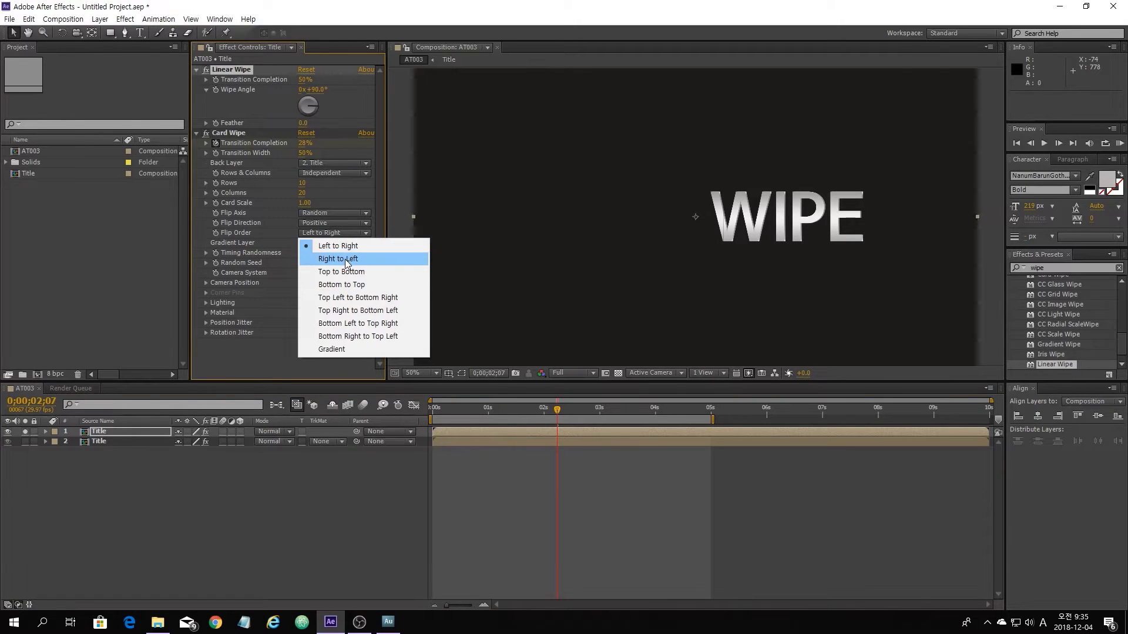
pyautogui.click(346, 259)
pyautogui.click(447, 410)
pyautogui.moveTo(447, 413); pyautogui.dragTo(661, 444)
pyautogui.click(302, 491)
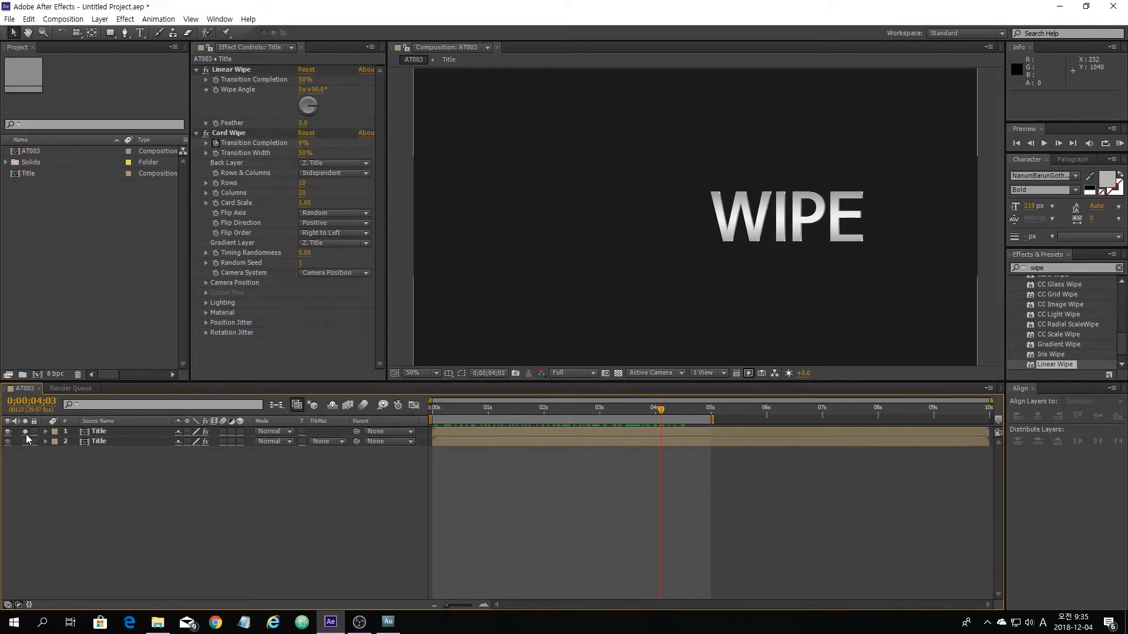
pyautogui.click(25, 431)
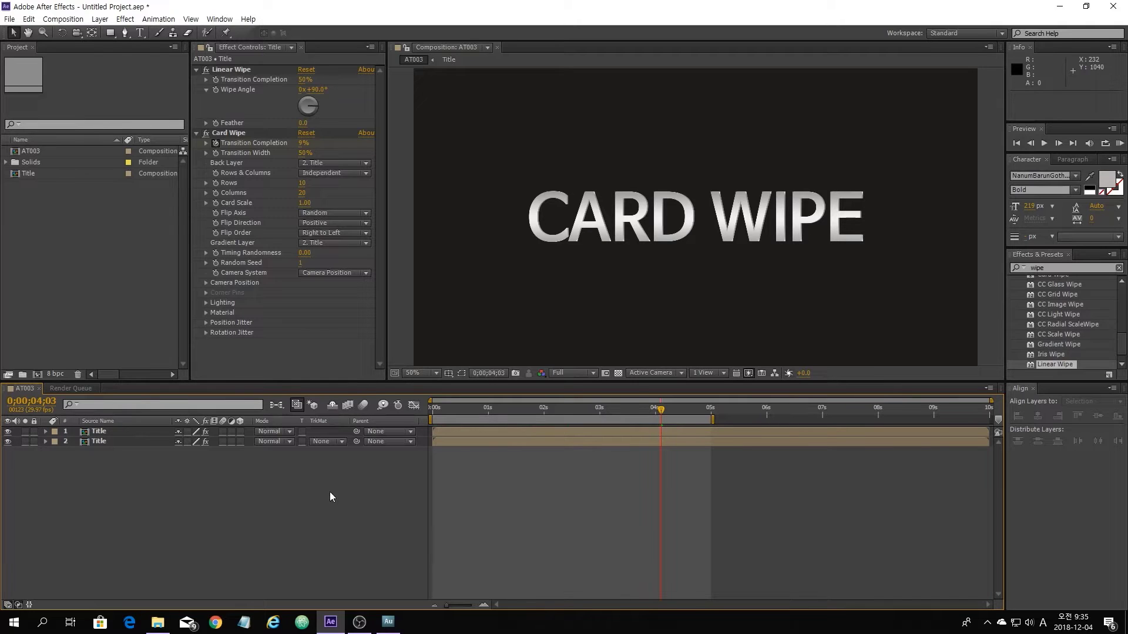
pyautogui.moveTo(447, 407); pyautogui.dragTo(658, 450)
# - Pre-compose both Title layers into a composition named Title Comp, moving all attributes into it
pyautogui.click(103, 440)
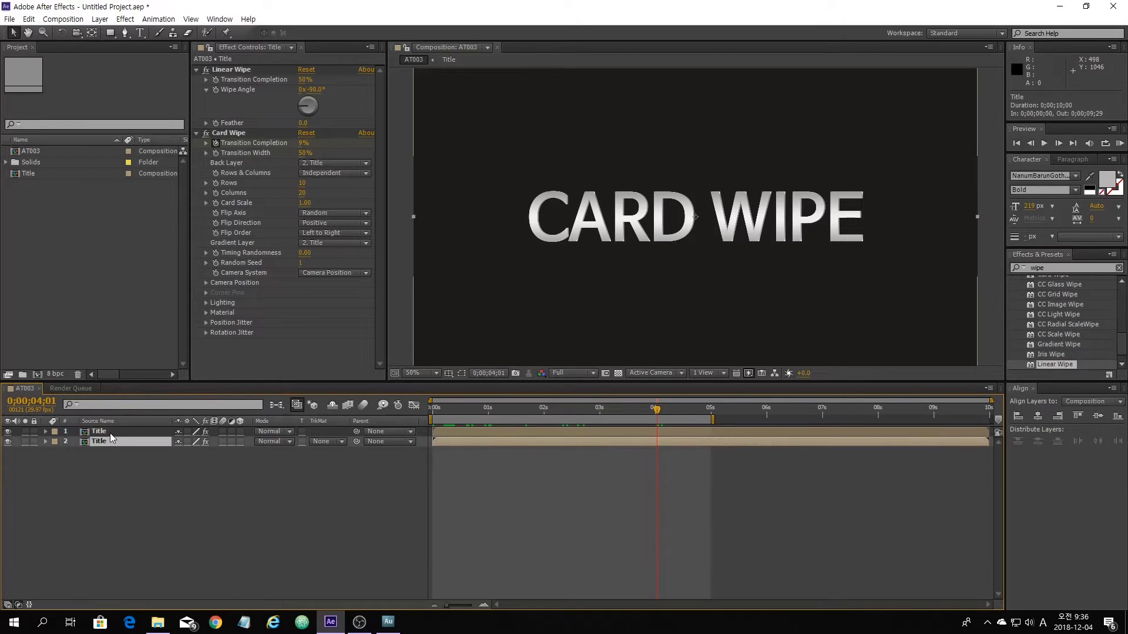
pyautogui.keyDown('shift'); pyautogui.click(111, 432); pyautogui.keyUp('shift')
pyautogui.rightClick(111, 432)
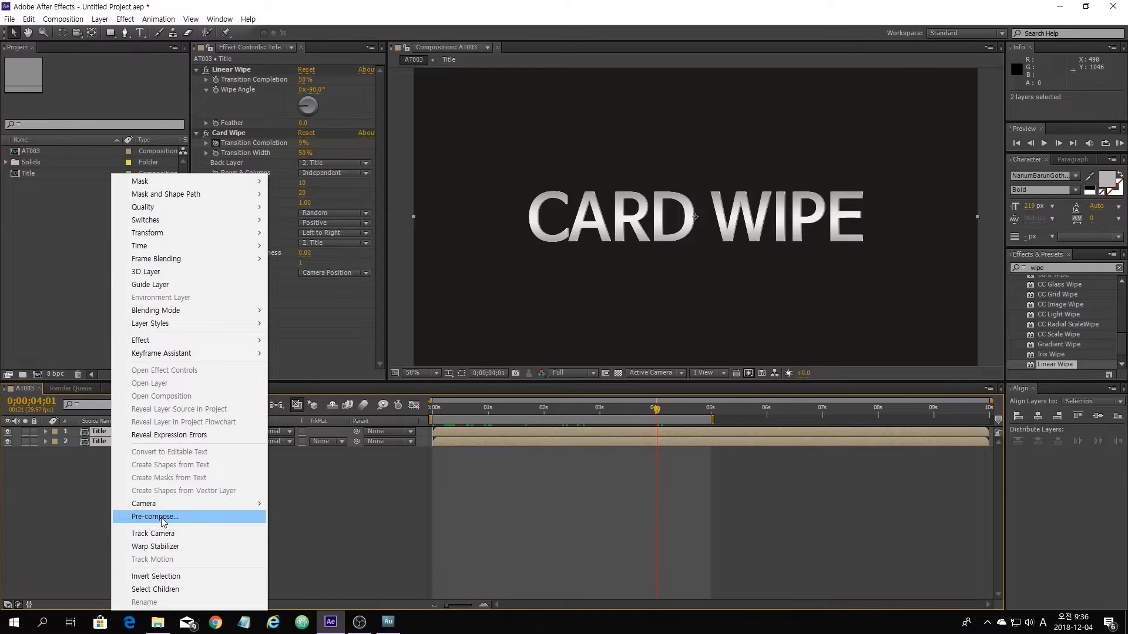
pyautogui.click(161, 517)
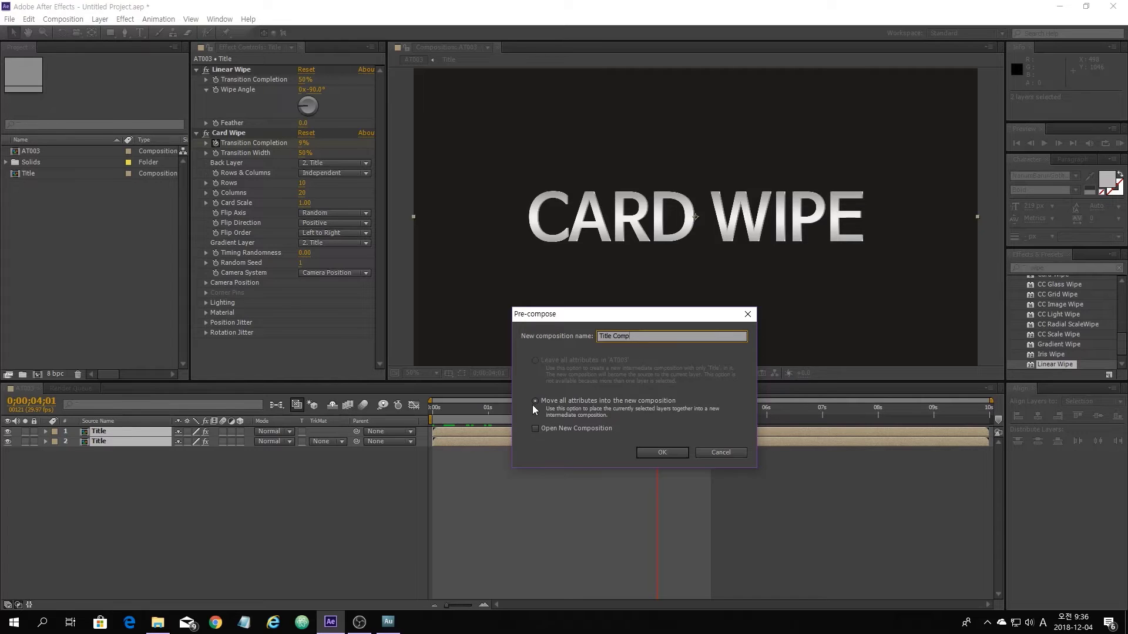
pyautogui.click(661, 452)
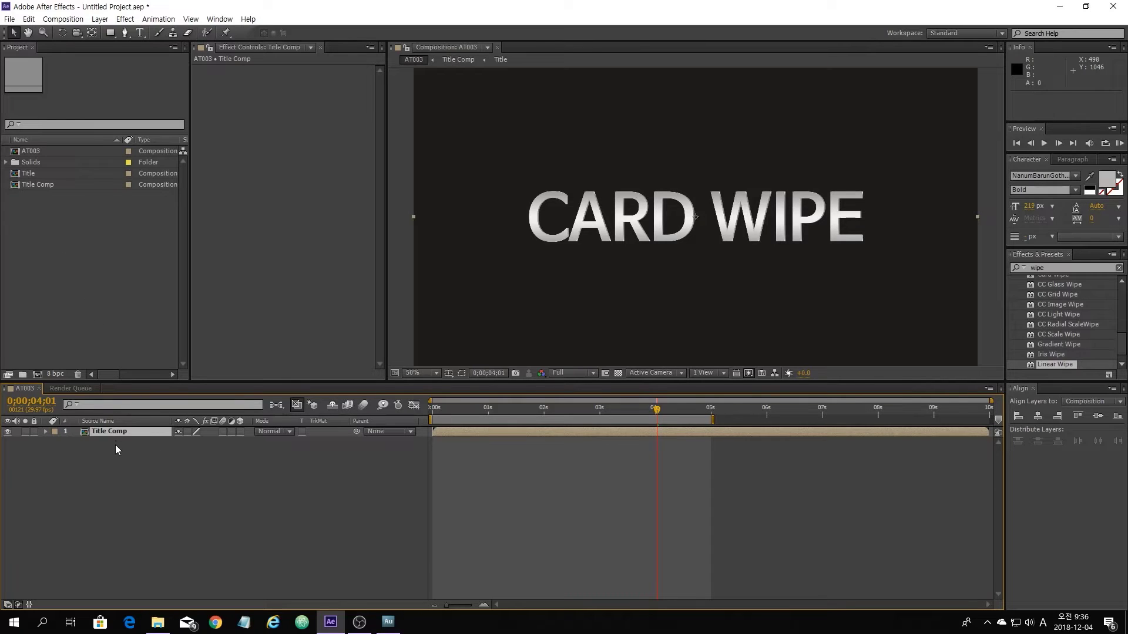
pyautogui.click(153, 495)
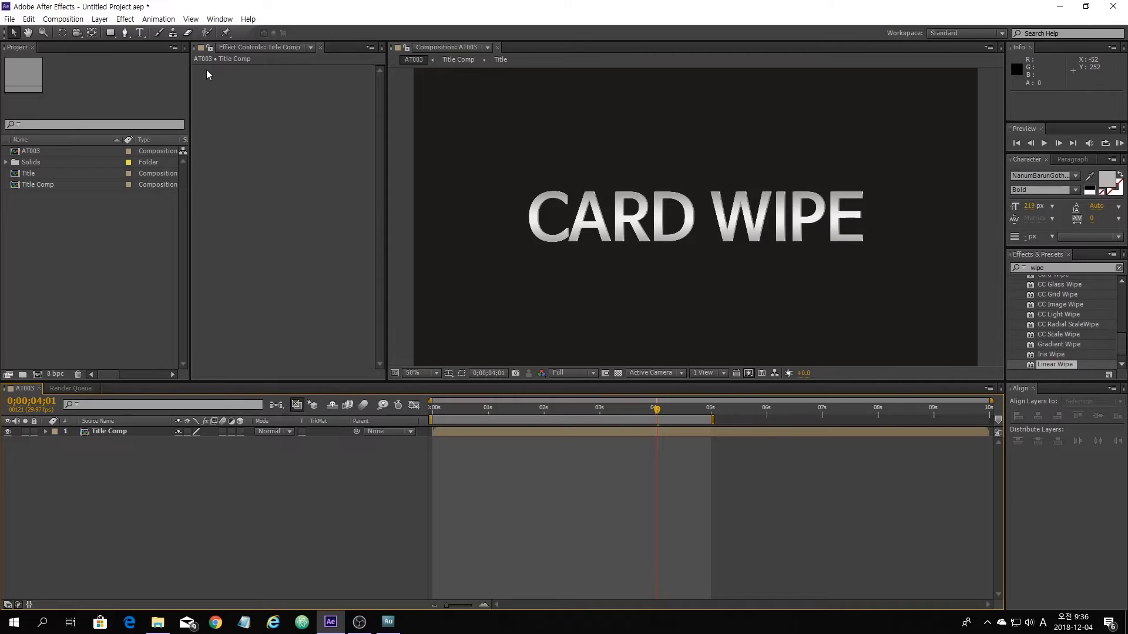
# - Show the safe-area guides and draw a circle with the Ellipse tool, centred on the composition over the title
pyautogui.moveTo(110, 32); pyautogui.dragTo(148, 61)
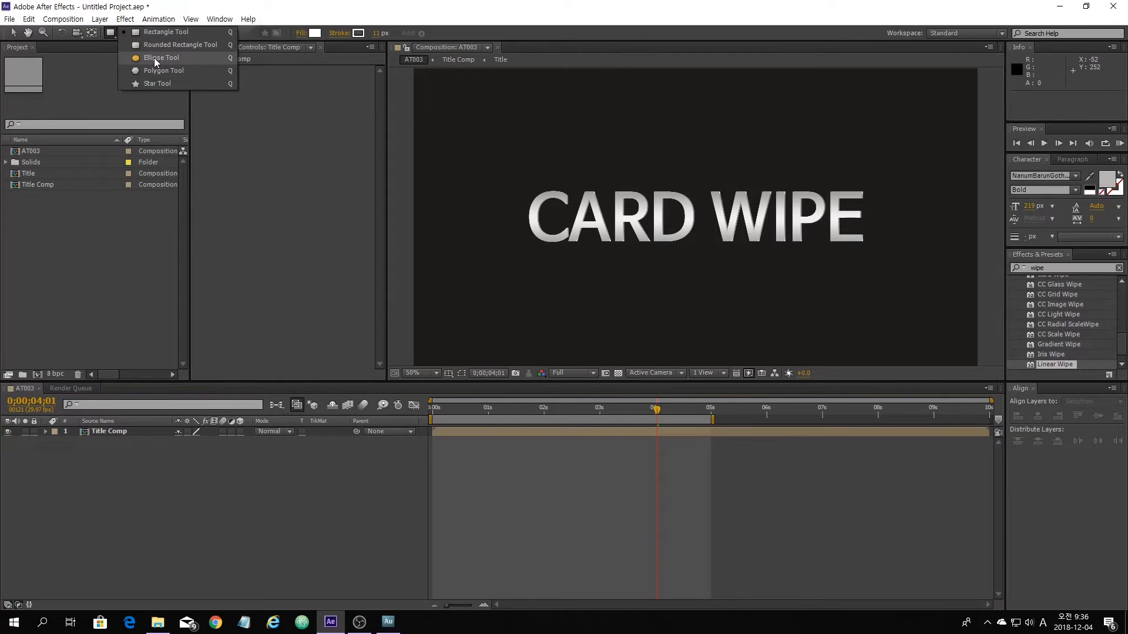
pyautogui.moveTo(154, 58); pyautogui.dragTo(206, 269)
pyautogui.moveTo(141, 158); pyautogui.dragTo(166, 59)
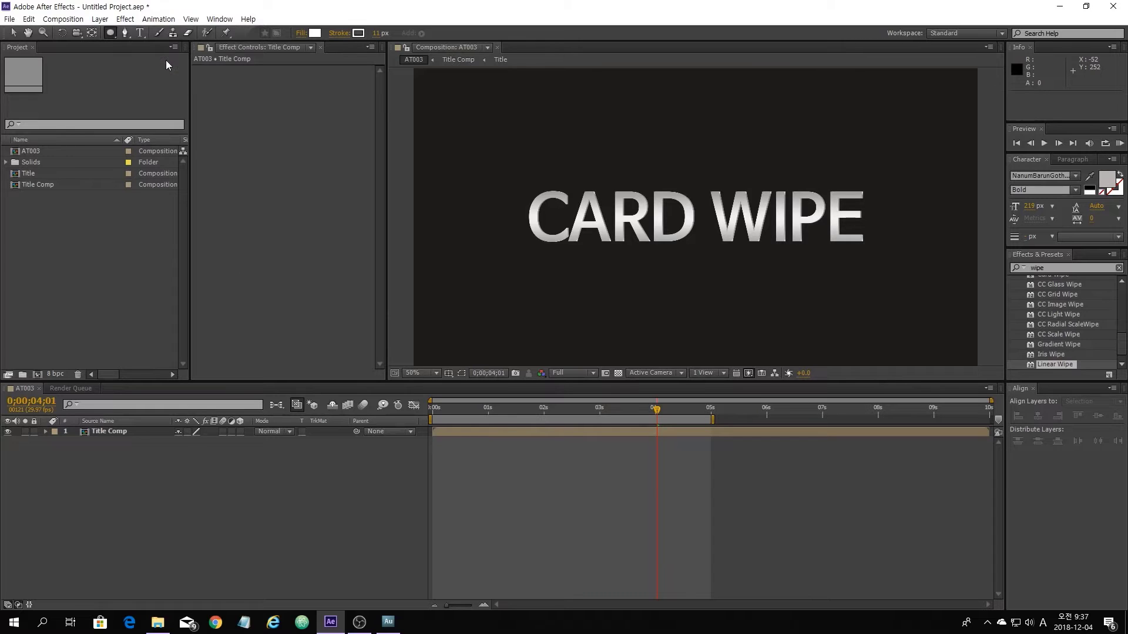
pyautogui.press("'")
pyautogui.moveTo(696, 216); pyautogui.dragTo(782, 303)
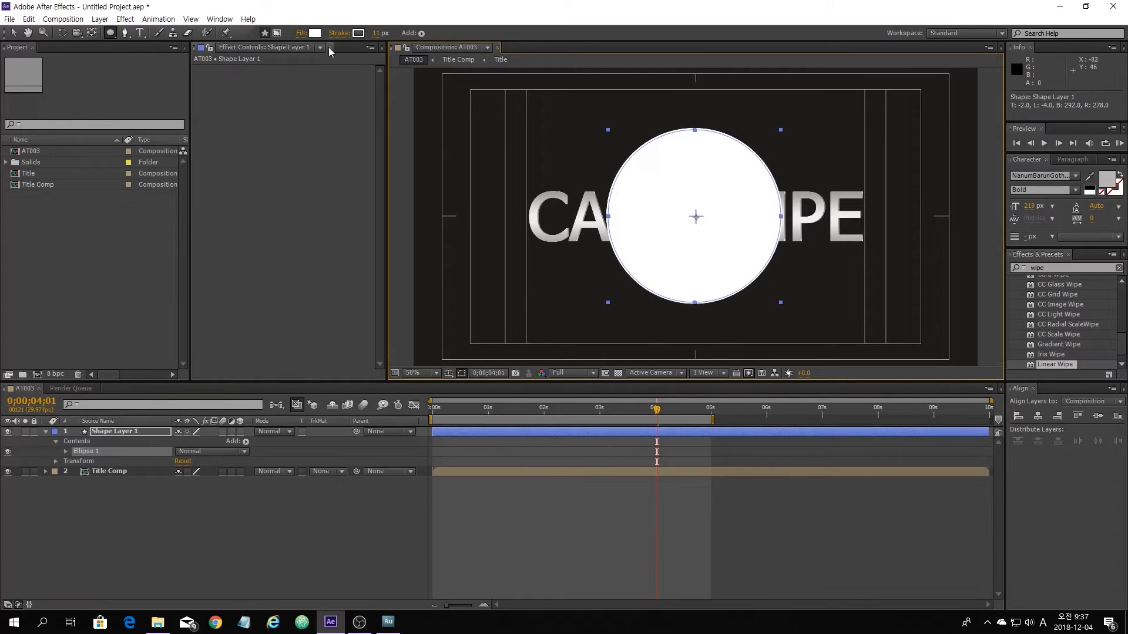
# - Remove the circle's fill and set its stroke width to 151 px to make a thick ring
pyautogui.click(301, 33)
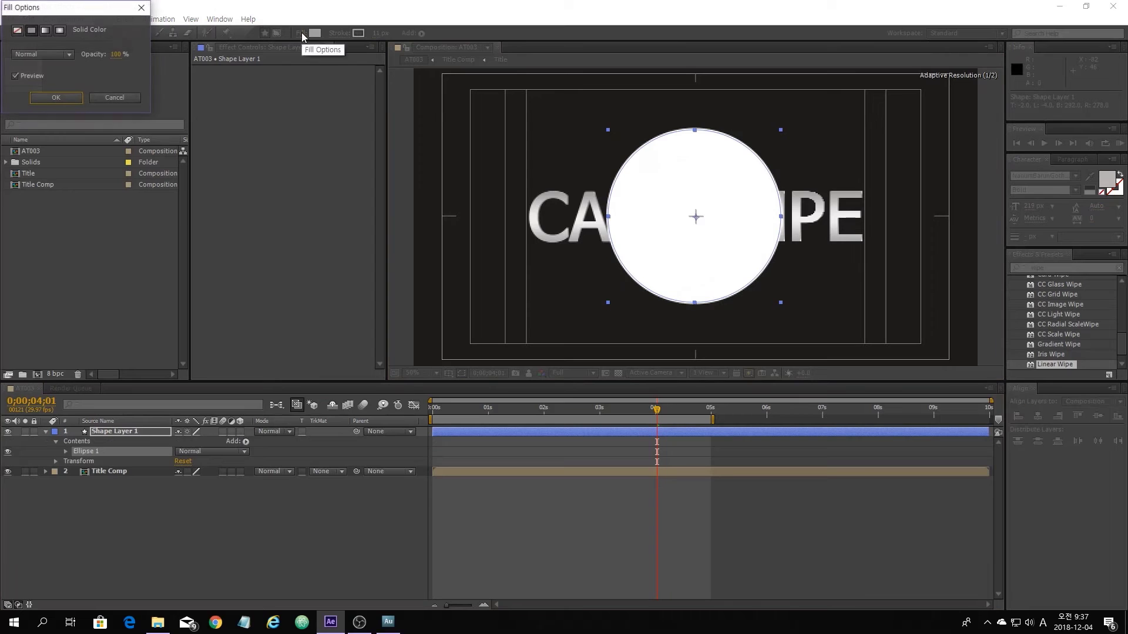
pyautogui.click(17, 30)
pyautogui.click(55, 97)
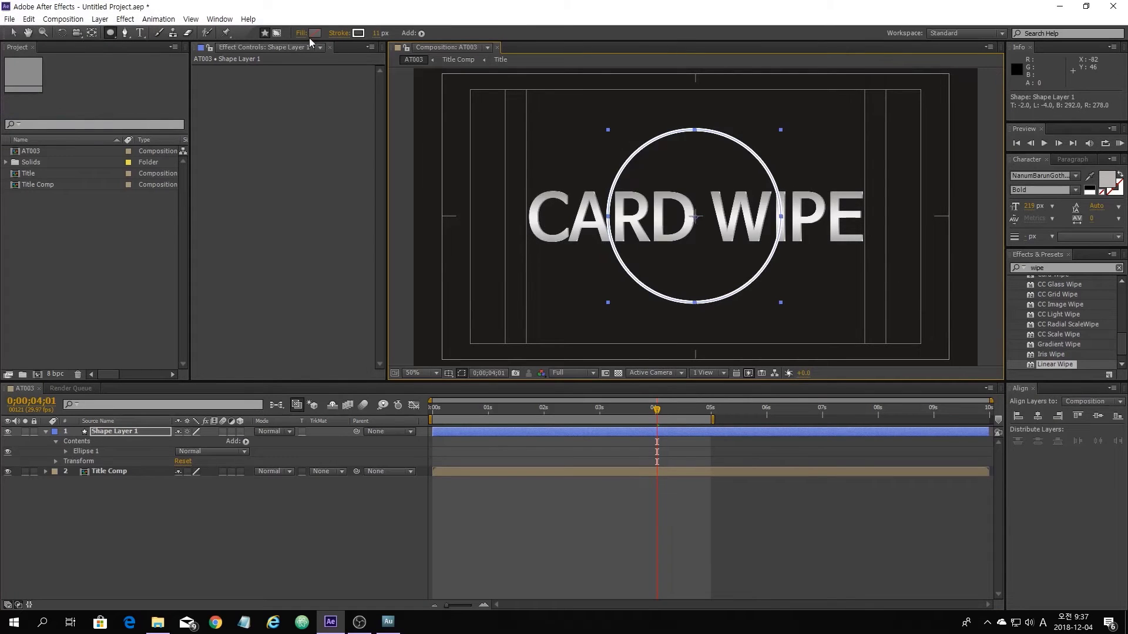
pyautogui.moveTo(378, 33); pyautogui.dragTo(473, 47)
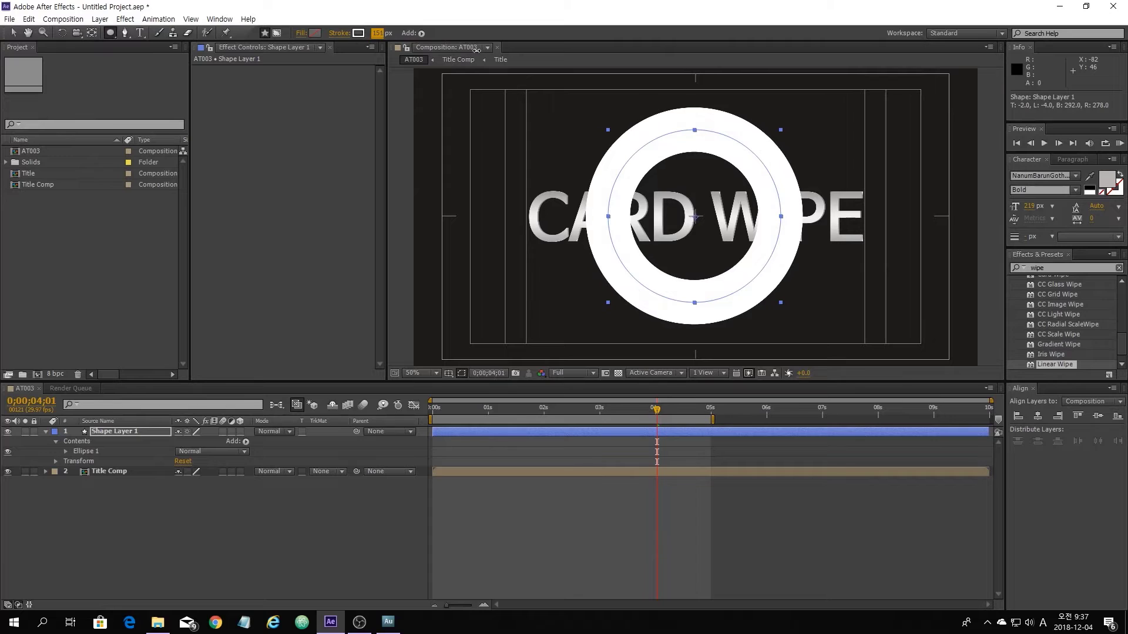
pyautogui.click(13, 33)
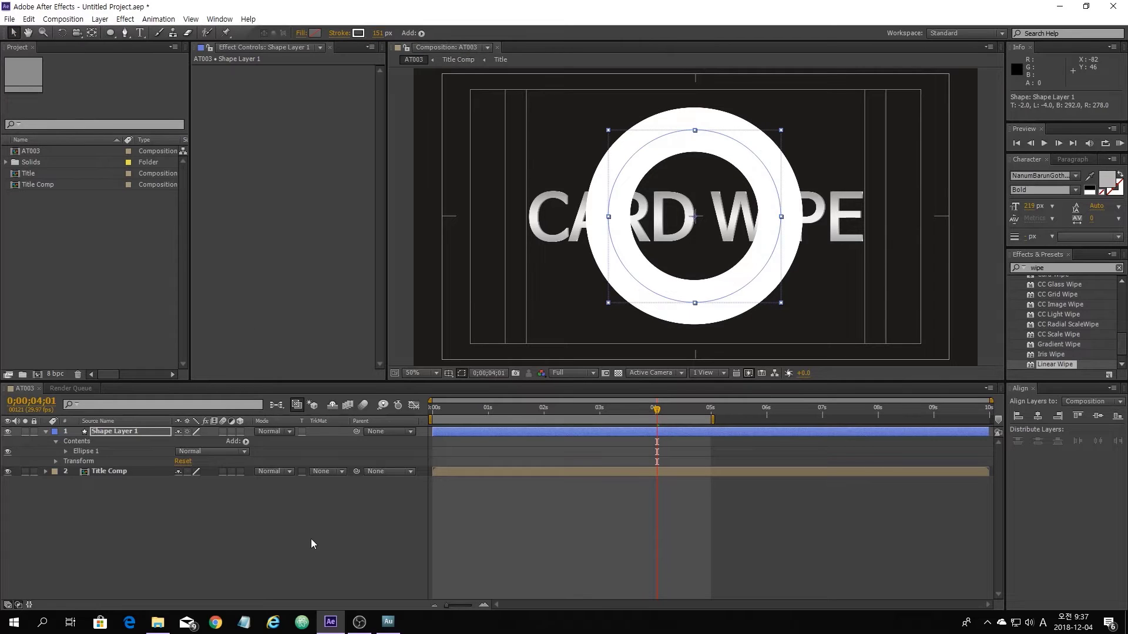
pyautogui.click(337, 523)
# - Find the Turbulent Displace effect and apply it to the ring's shape layer
pyautogui.click(1055, 267)
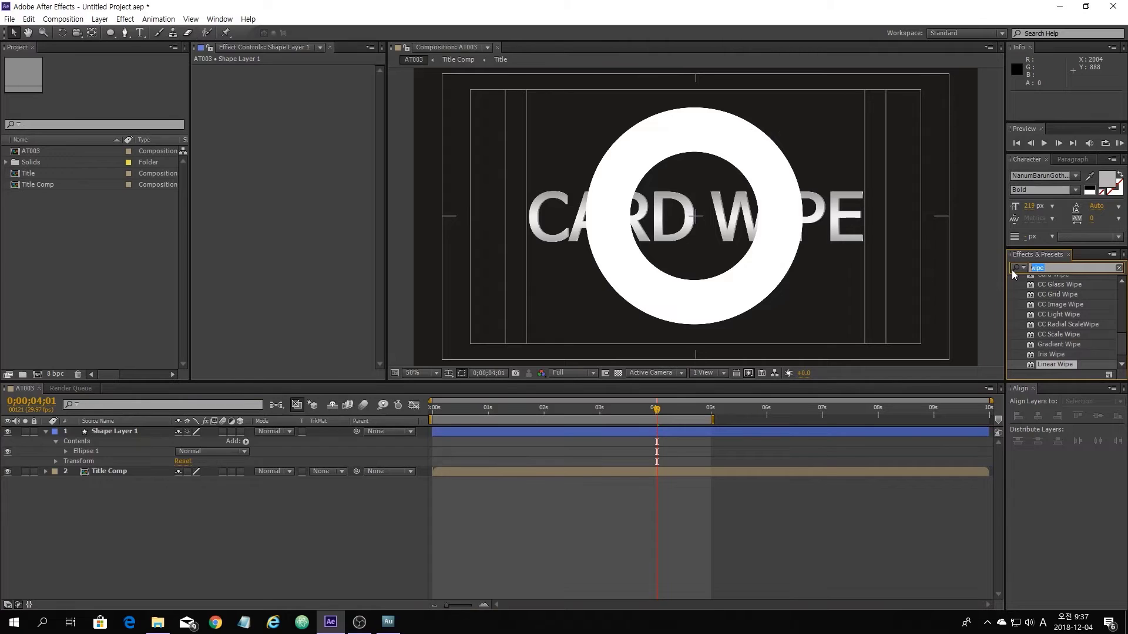
pyautogui.write('tur')
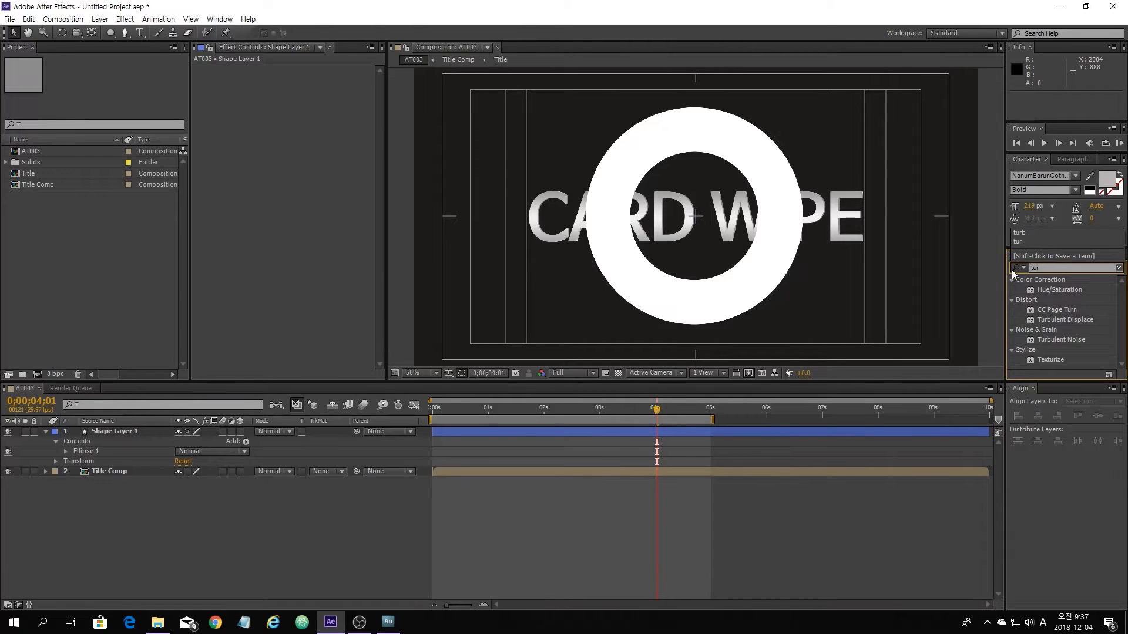
pyautogui.click(1054, 322)
pyautogui.click(1055, 321)
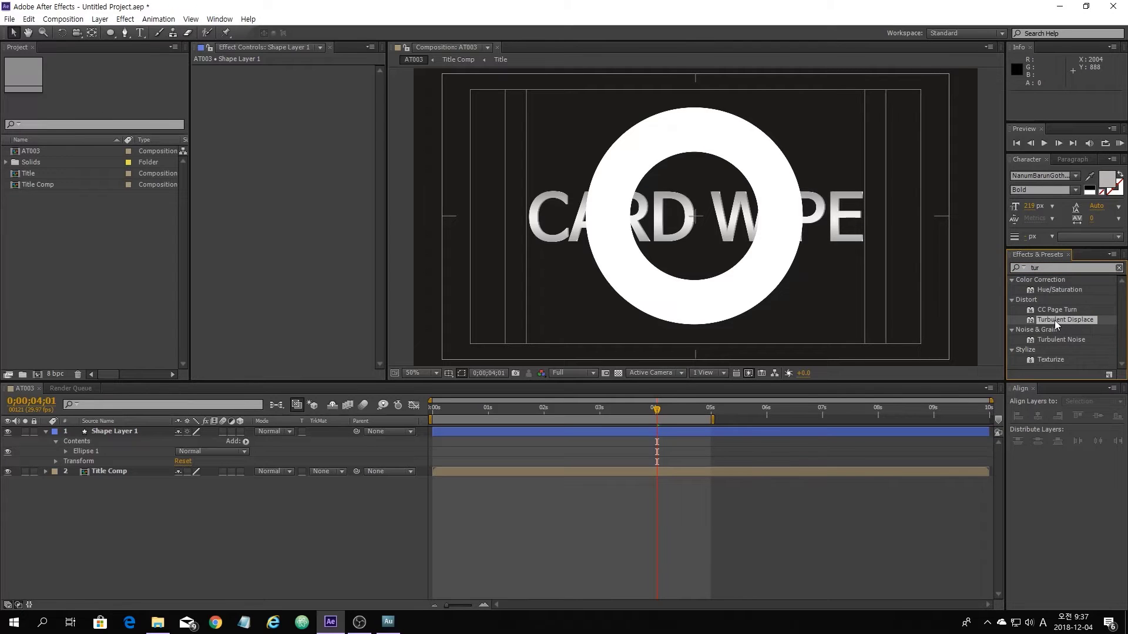
pyautogui.moveTo(1051, 320); pyautogui.dragTo(121, 432)
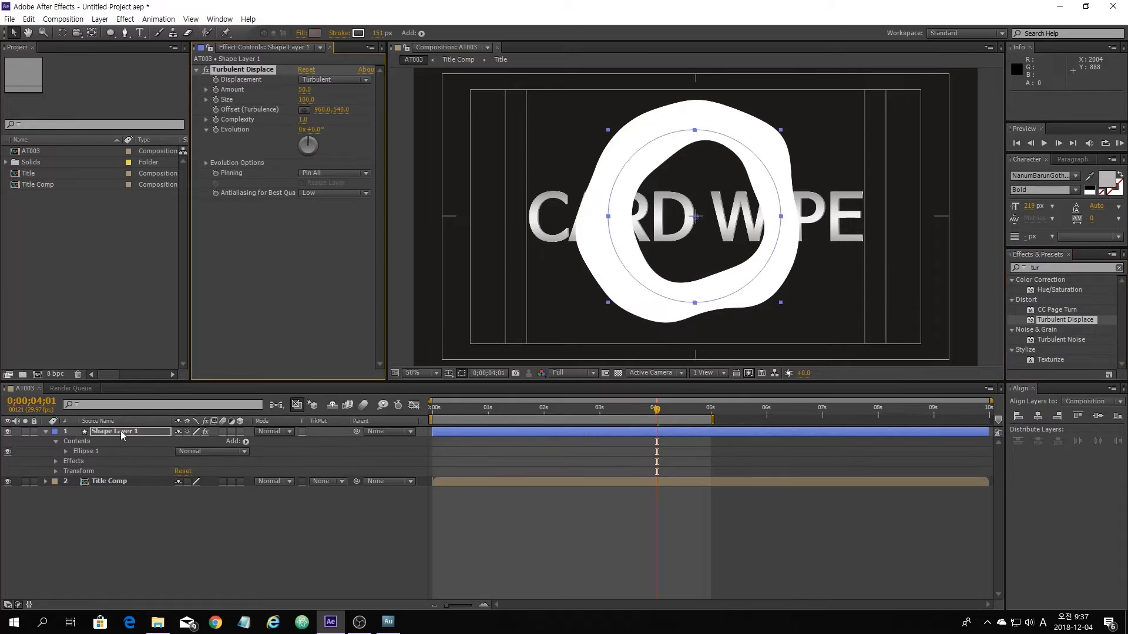
# - Rename the ring's shape layer as Turb
pyautogui.rightClick(121, 431)
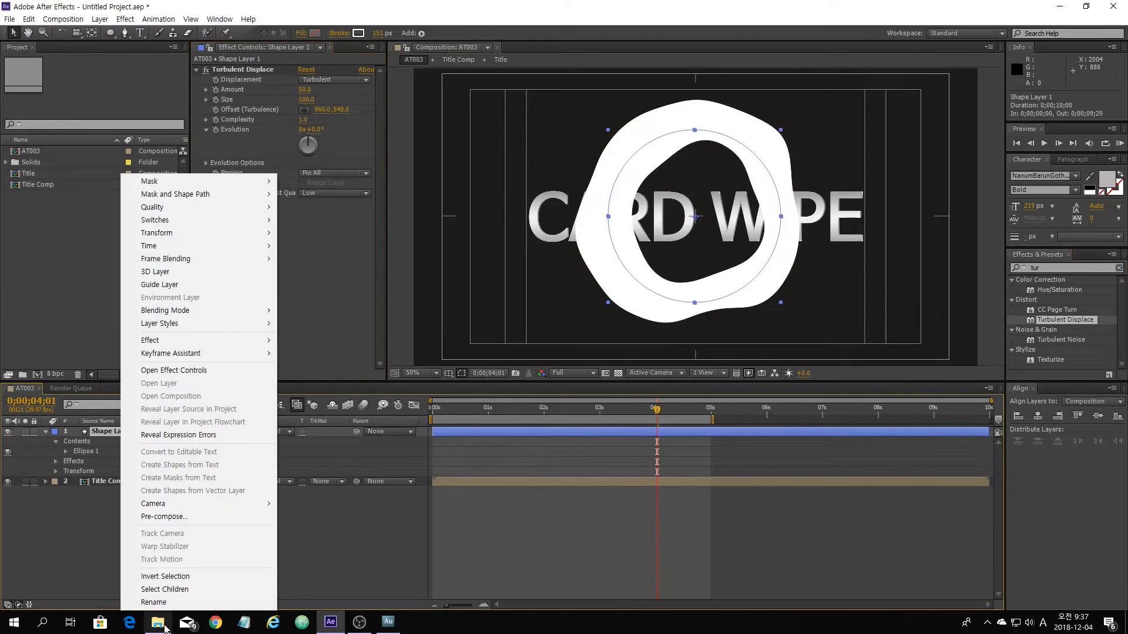
pyautogui.click(174, 605)
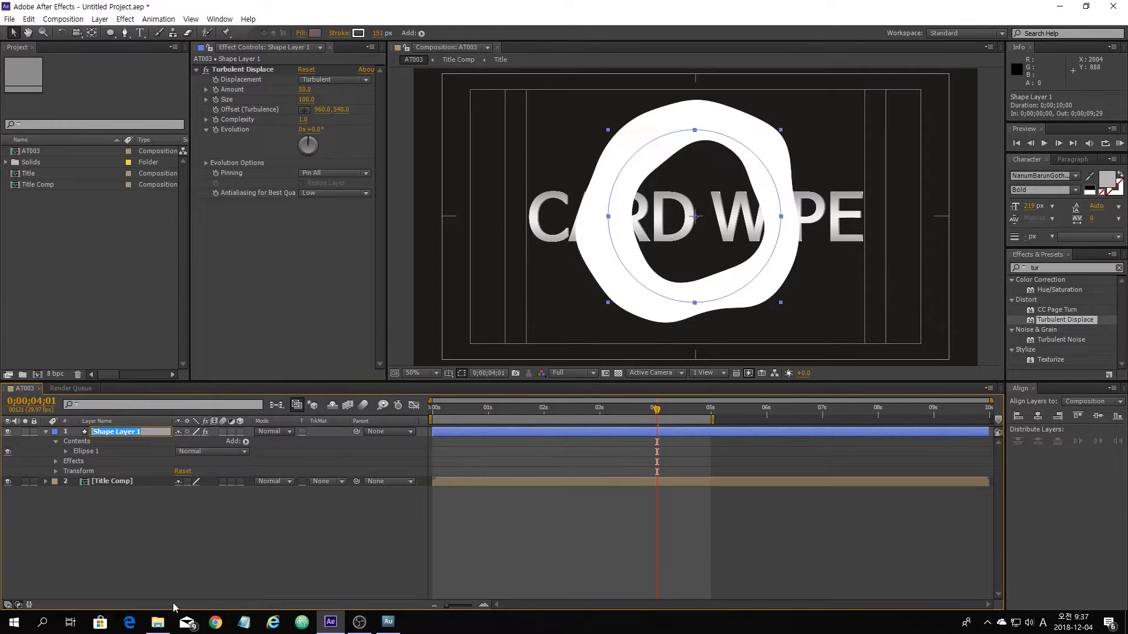
pyautogui.write('Turb')
pyautogui.click(160, 545)
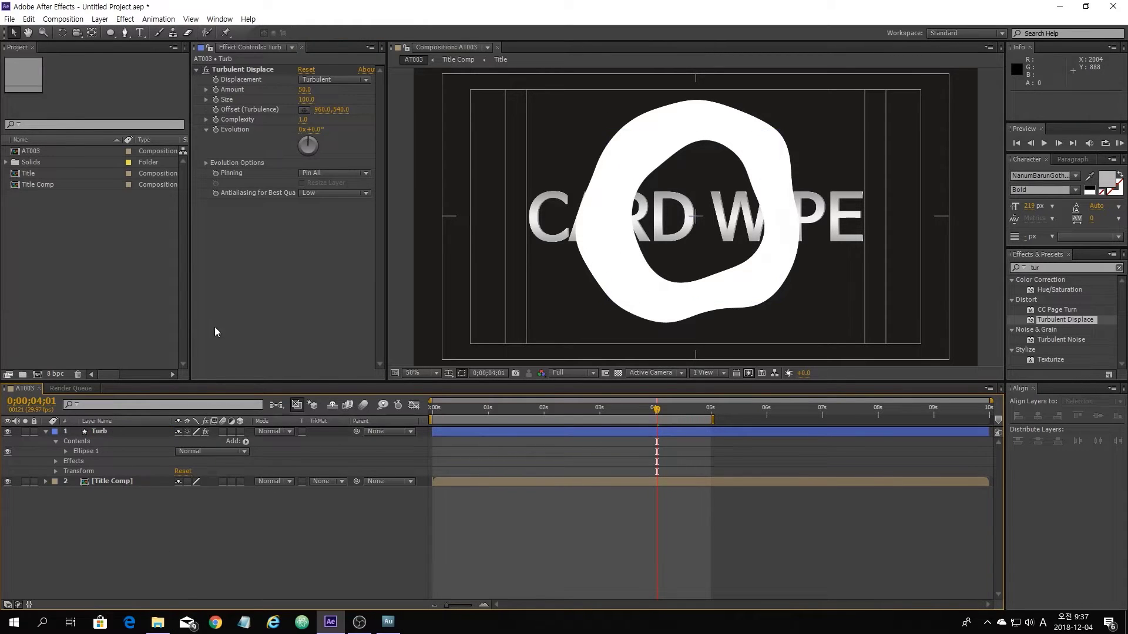
# - Preview the first two seconds and set the Turb layer's Turbulent Displace Amount to 400 and Size to 20
pyautogui.click(454, 410)
pyautogui.moveTo(459, 410); pyautogui.dragTo(531, 424)
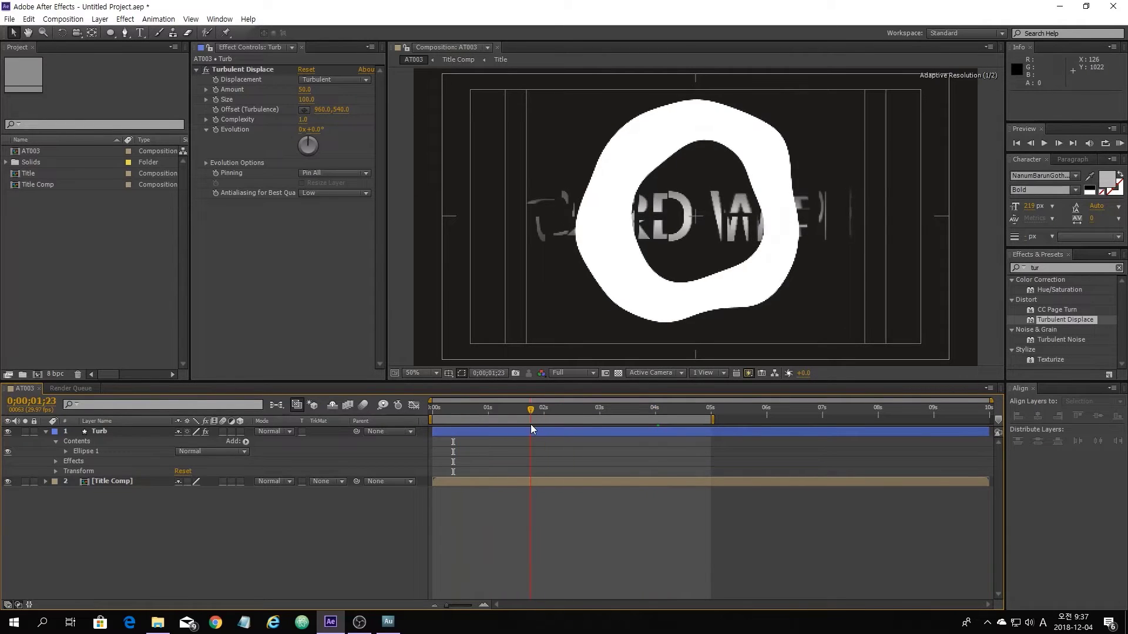
pyautogui.click(305, 90)
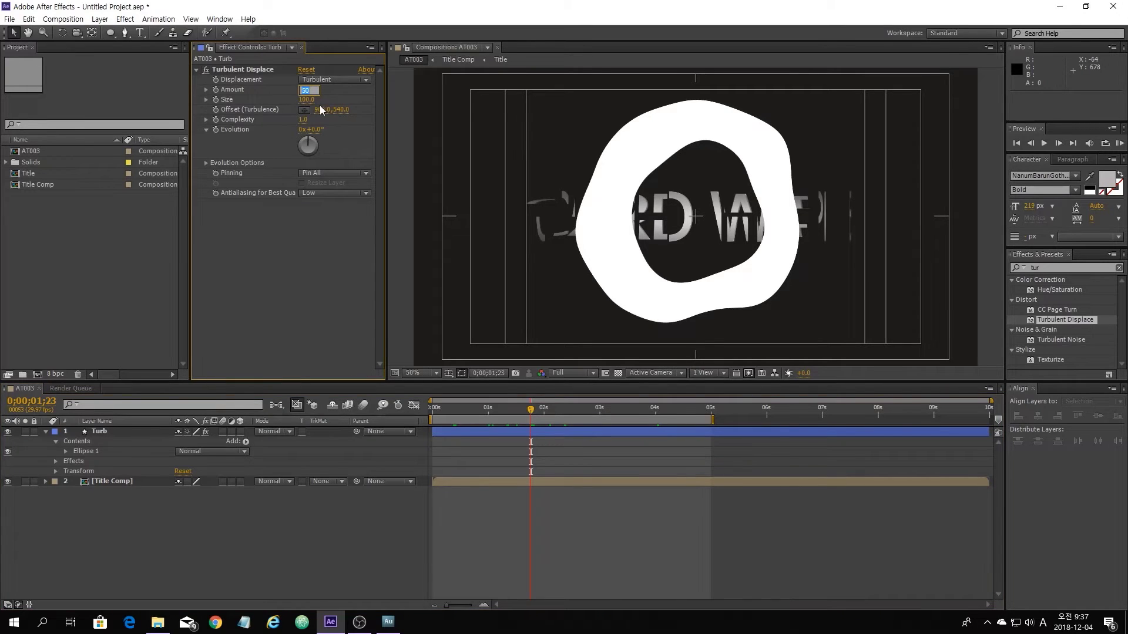
pyautogui.write('4')
pyautogui.press('Tab')
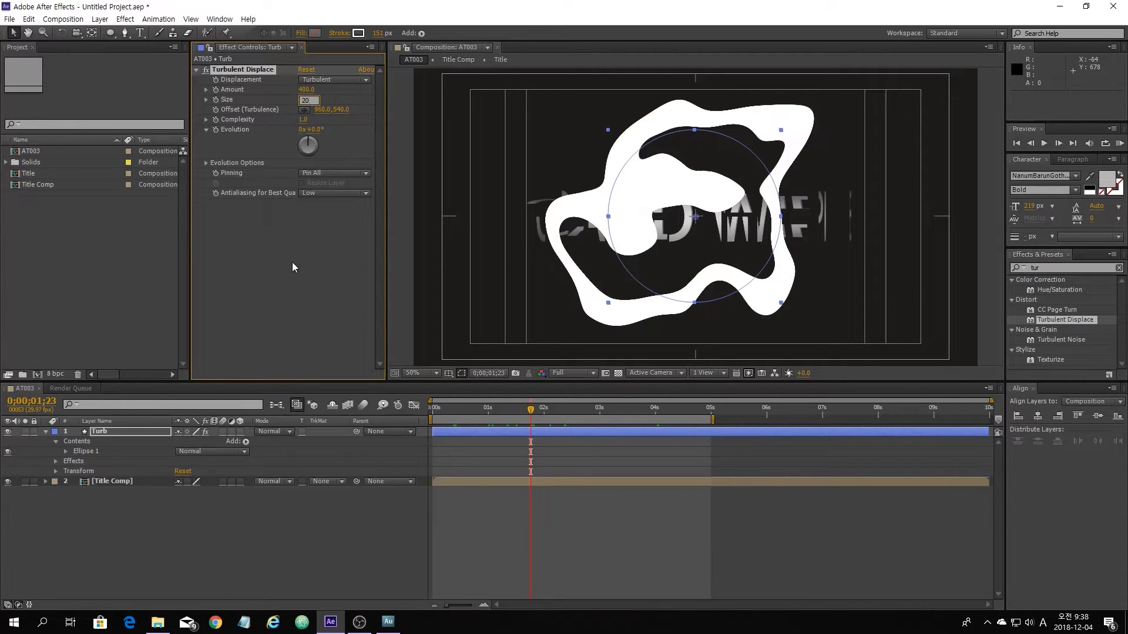
pyautogui.press('Return')
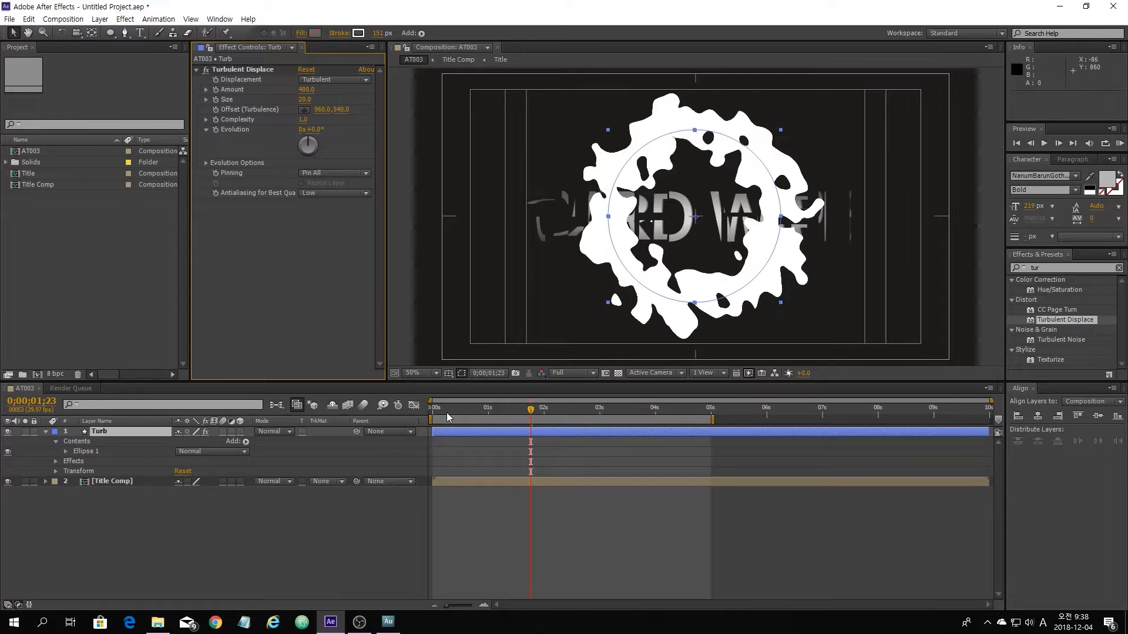
# - Set a 0% Scale keyframe on the Turb layer at the composition's start and move the time to 0;00;04;29
pyautogui.press('Home')
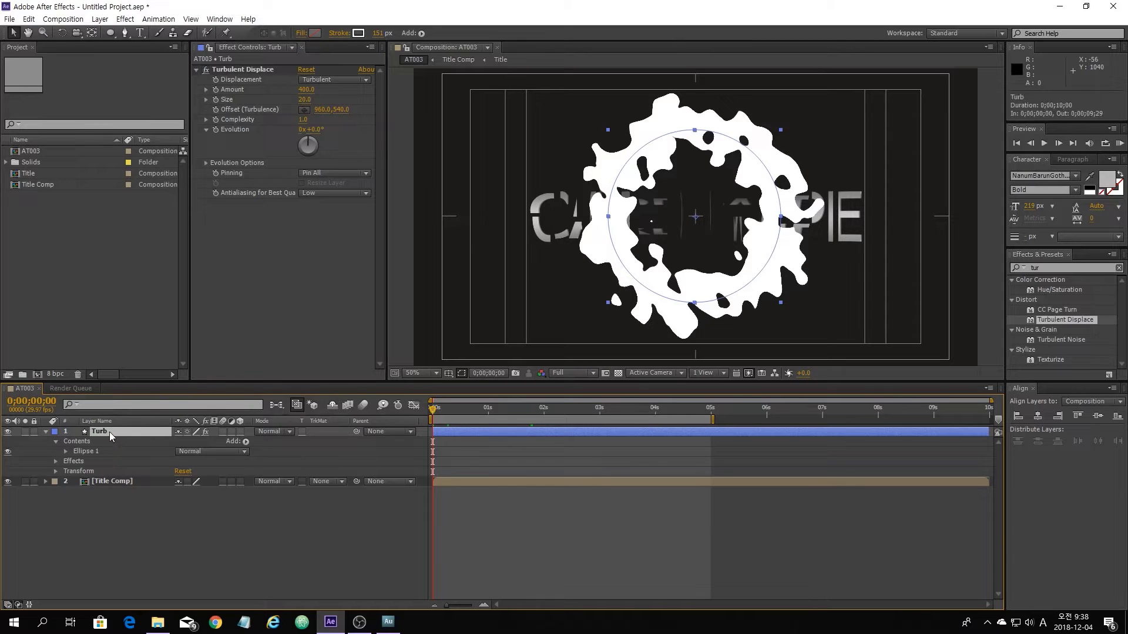
pyautogui.press('s')
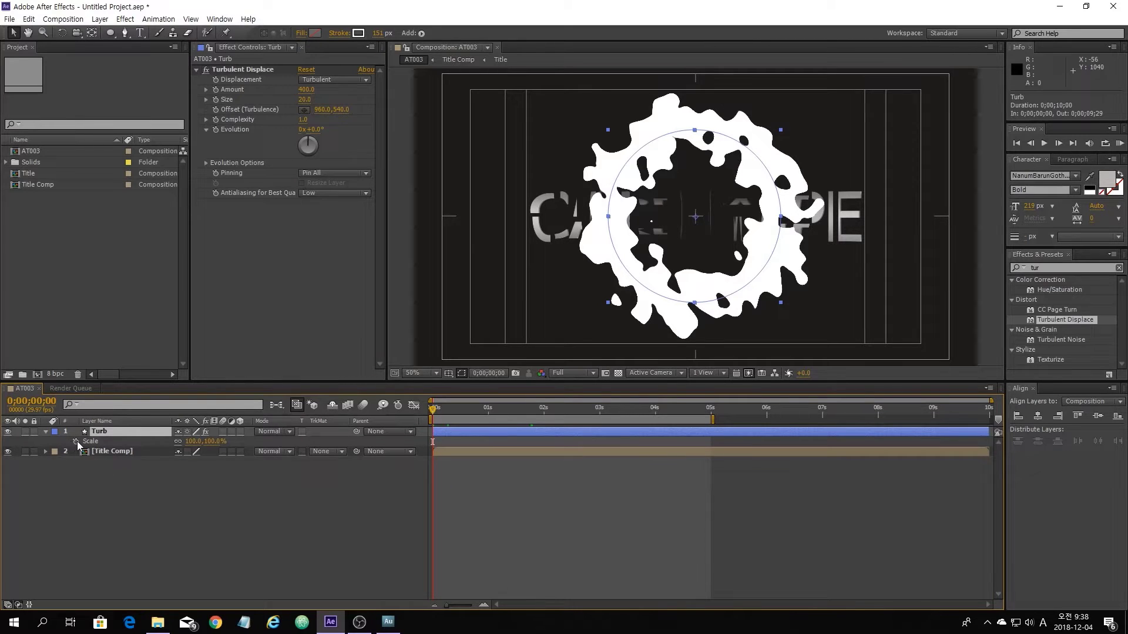
pyautogui.click(76, 441)
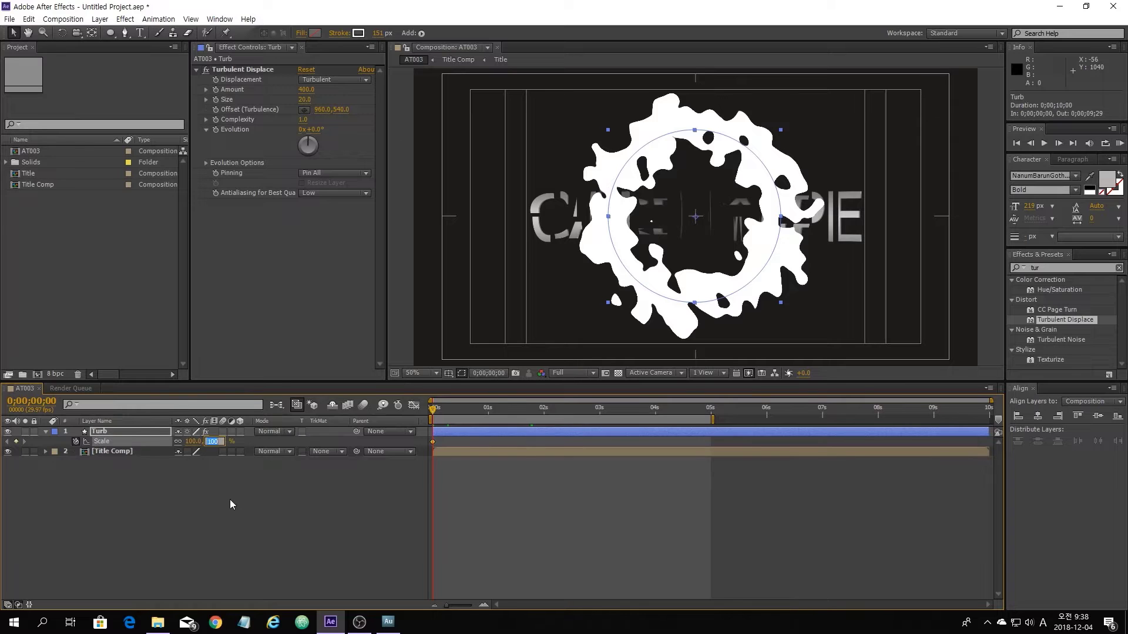
pyautogui.write('0')
pyautogui.press('Return')
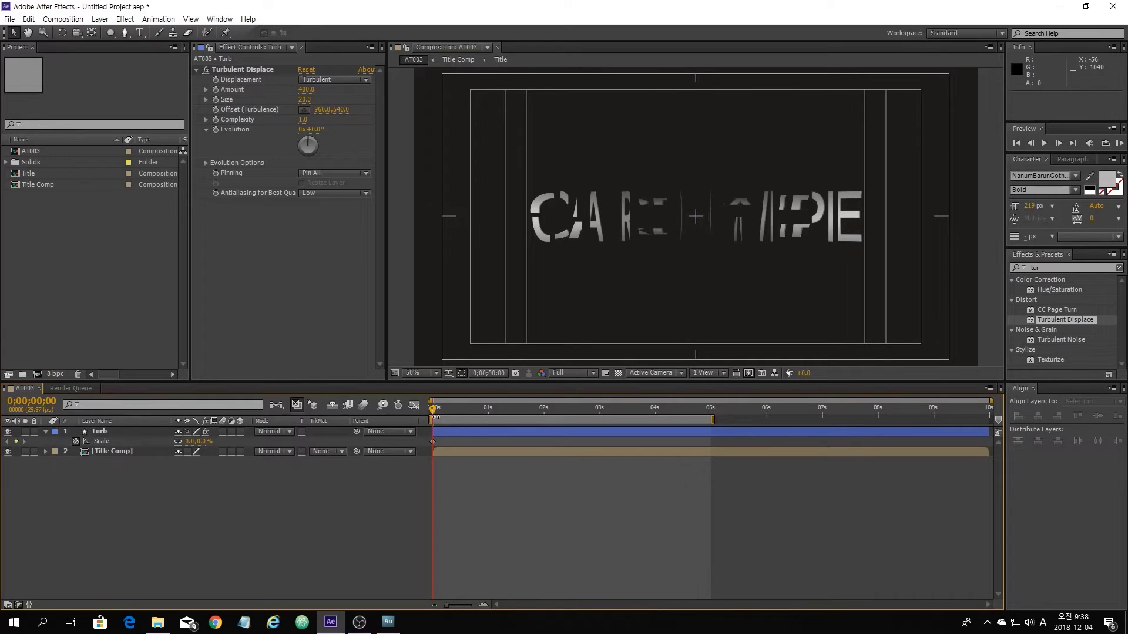
pyautogui.moveTo(435, 409); pyautogui.dragTo(707, 424)
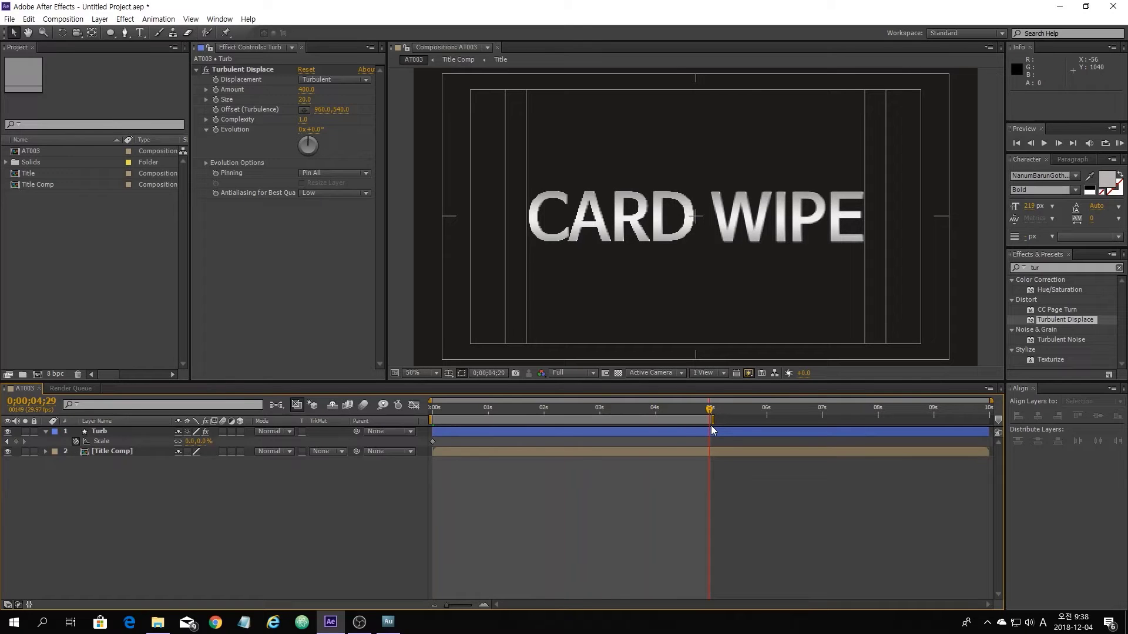
# - Set the Turb layer's Scale to 509% at 0;00;04;29 and apply Easy Ease to both Scale keyframes
pyautogui.moveTo(199, 441); pyautogui.dragTo(559, 493)
pyautogui.click(718, 433)
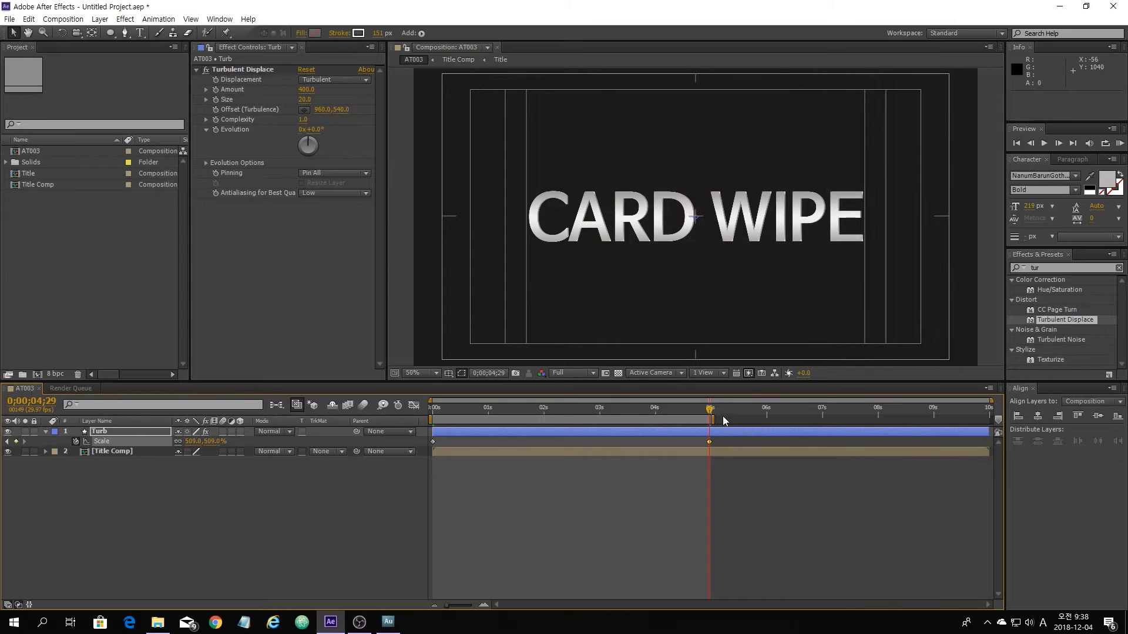
pyautogui.moveTo(720, 440); pyautogui.dragTo(446, 463)
pyautogui.moveTo(445, 410); pyautogui.dragTo(674, 429)
pyautogui.moveTo(662, 409)
pyautogui.mouseDown()
pyautogui.moveTo(462, 412)
pyautogui.moveTo(608, 430)
pyautogui.mouseUp()
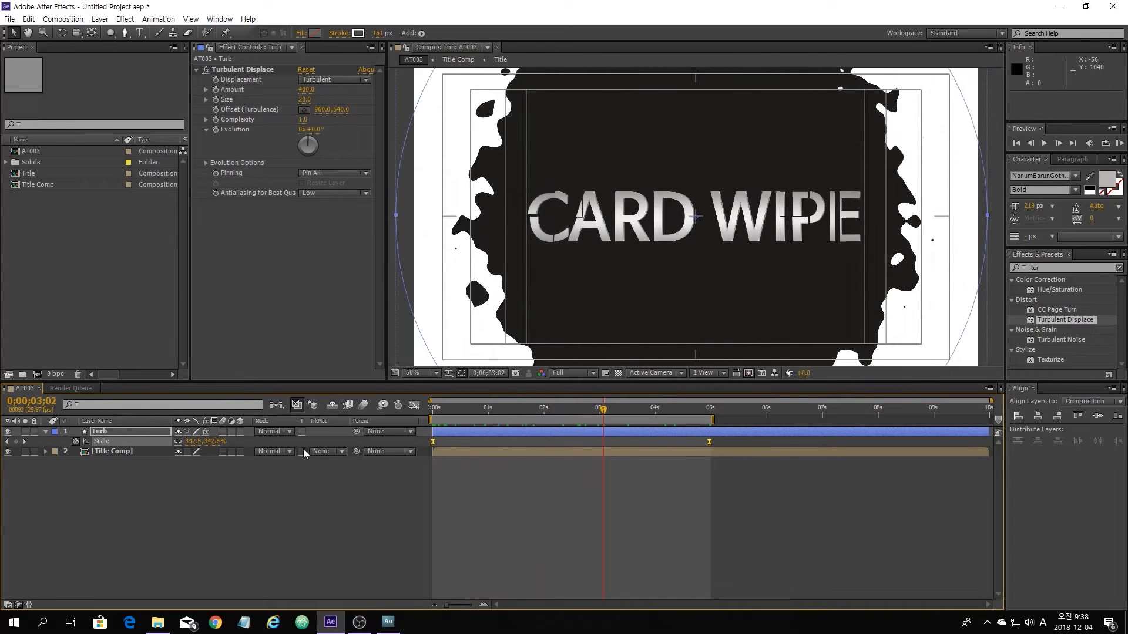
pyautogui.click(213, 497)
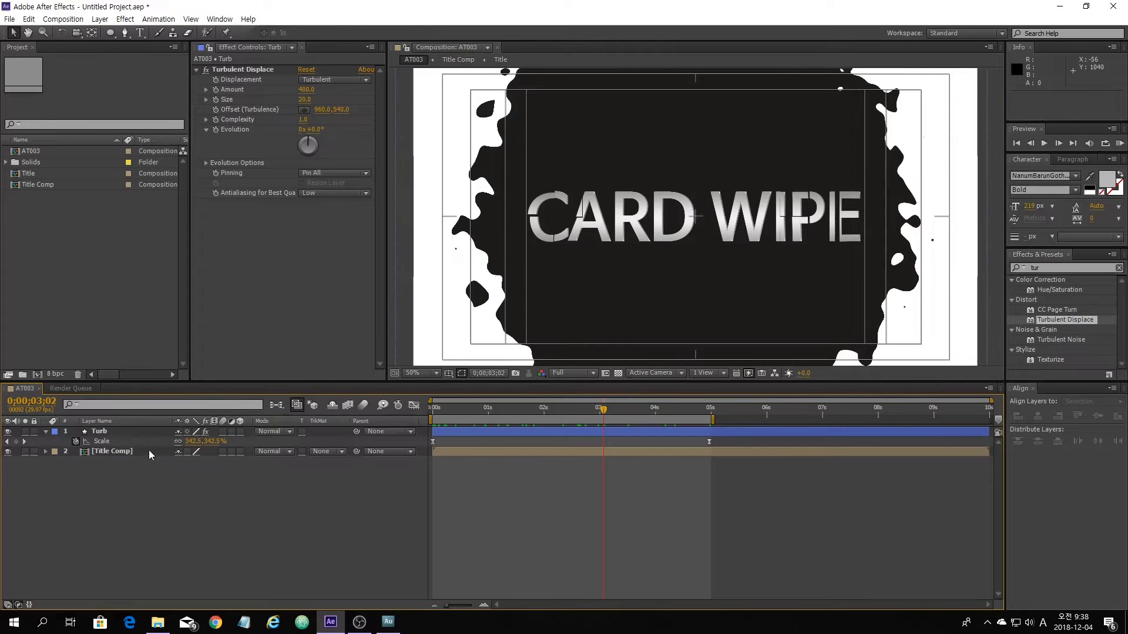
# - Pre-compose the Turb layer as Turb Comp, moving all attributes into the new composition
pyautogui.click(107, 431)
pyautogui.rightClick(107, 431)
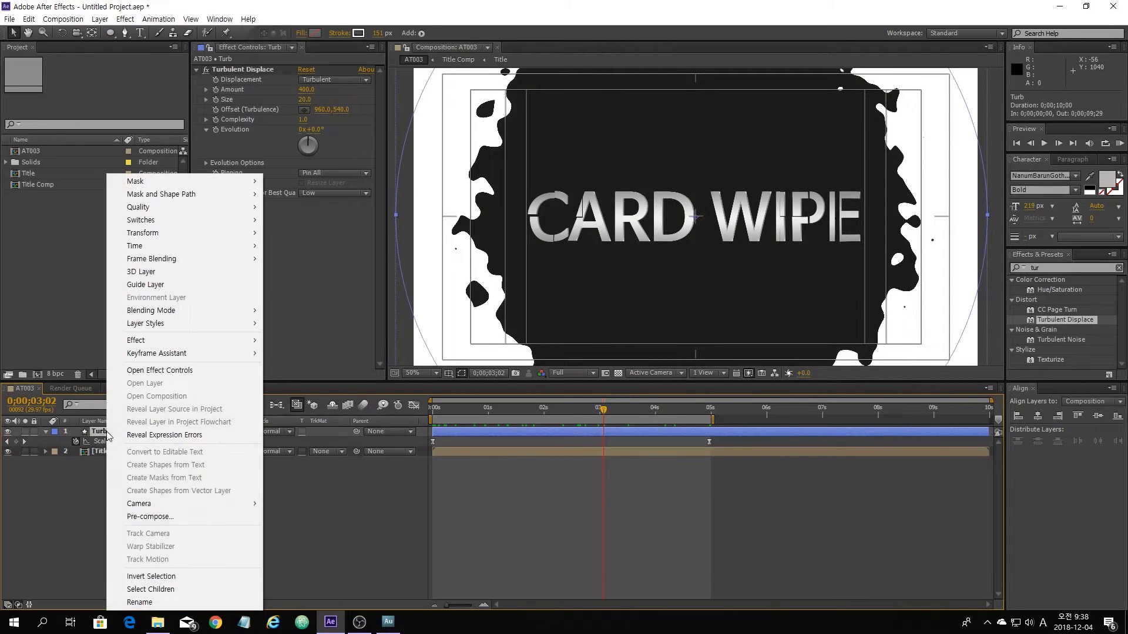
pyautogui.click(164, 517)
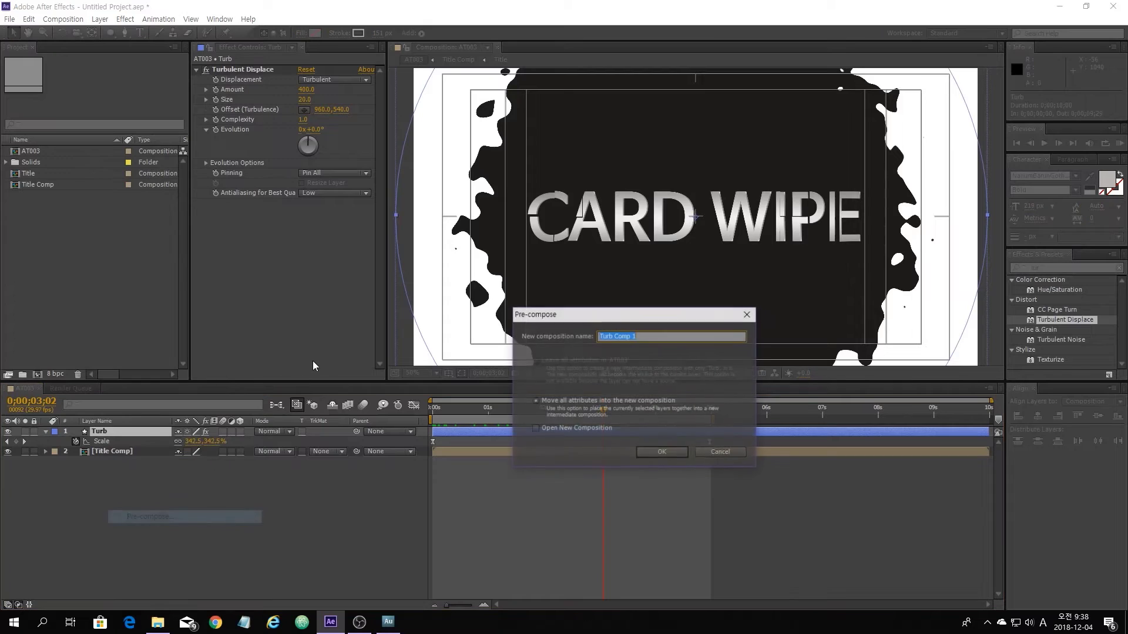
pyautogui.click(661, 338)
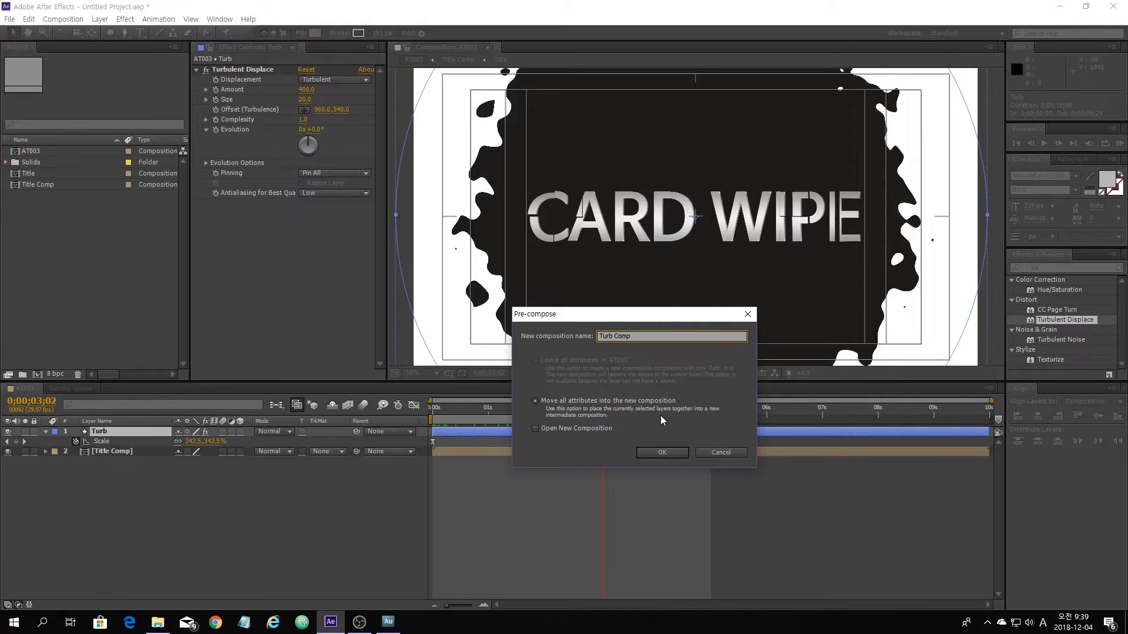
pyautogui.click(662, 451)
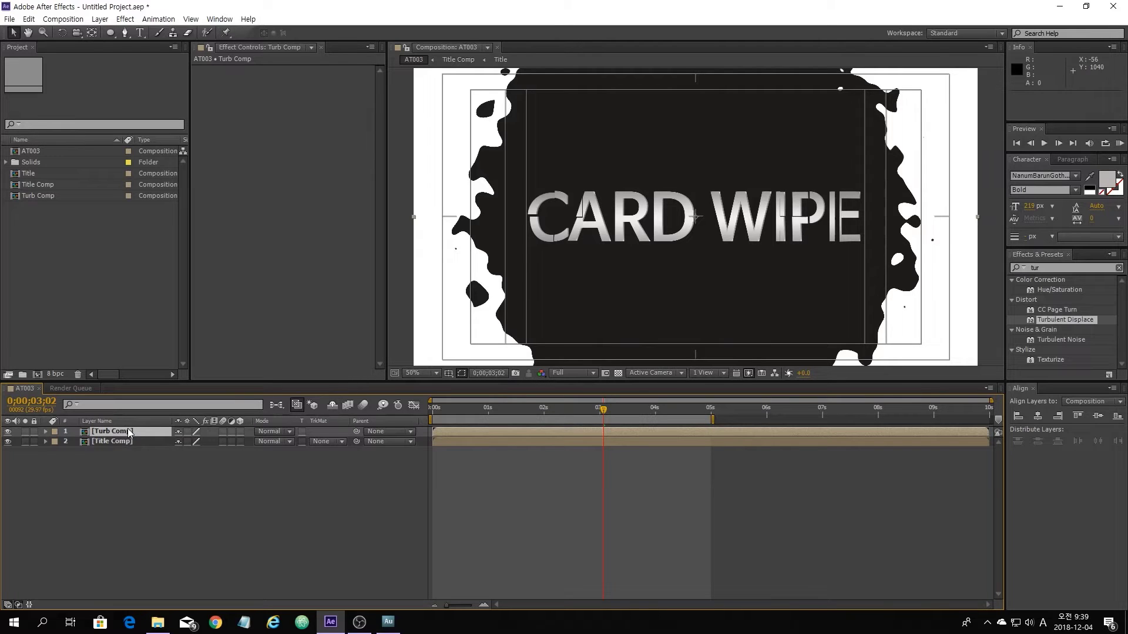
# - Move Turb Comp below Title Comp and give it an Alpha Matte from Title Comp
pyautogui.moveTo(128, 432); pyautogui.dragTo(159, 460)
pyautogui.click(272, 445)
pyautogui.click(249, 463)
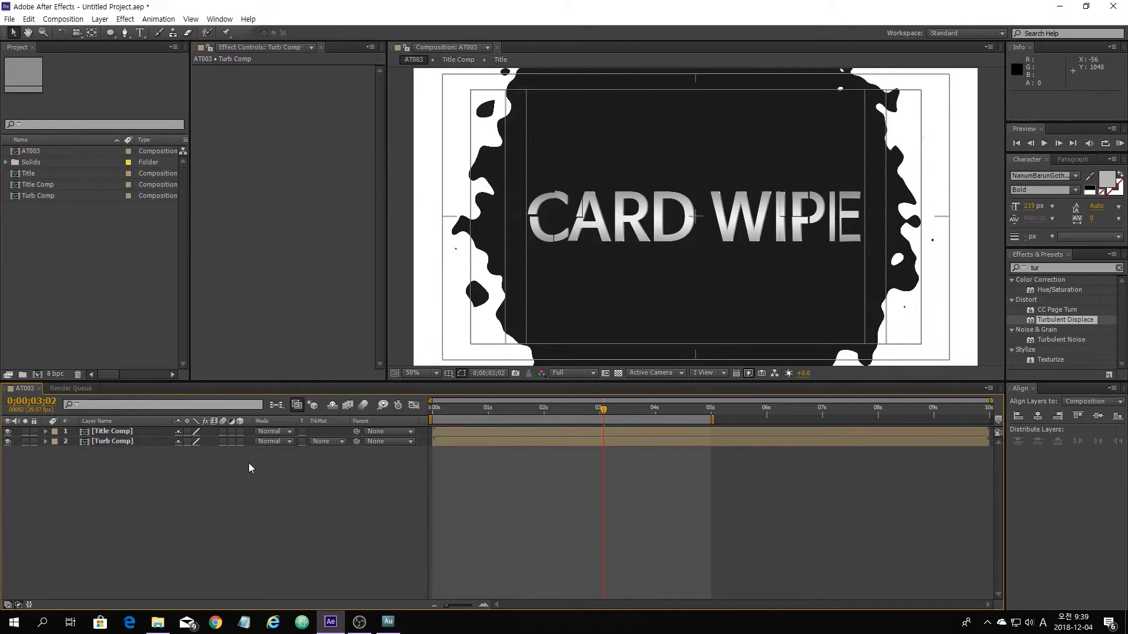
pyautogui.click(330, 443)
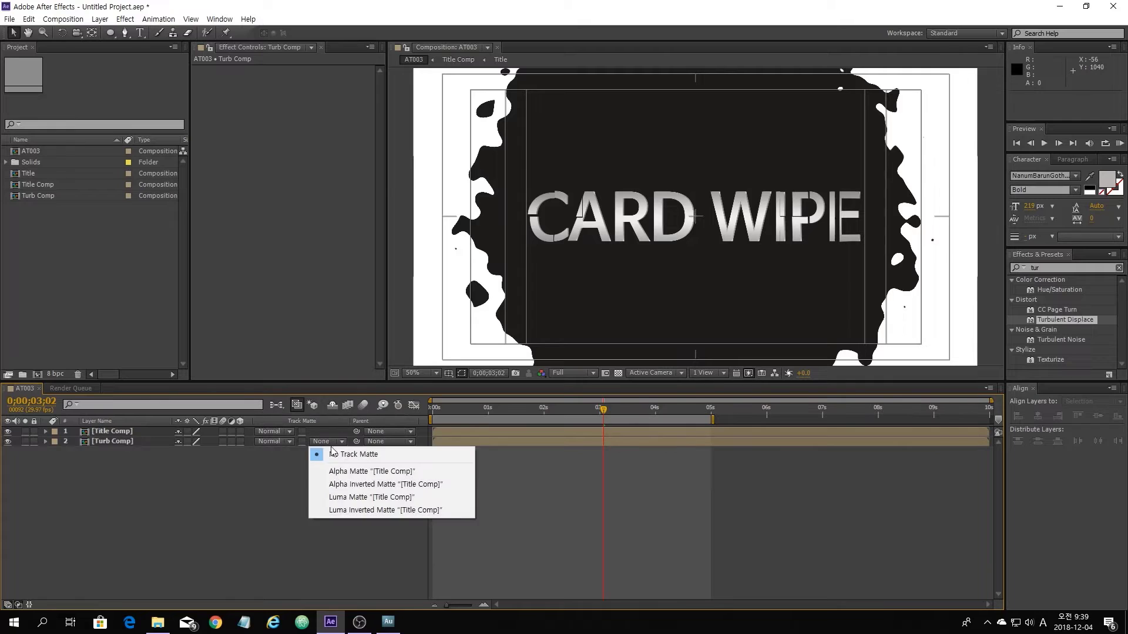
pyautogui.click(350, 474)
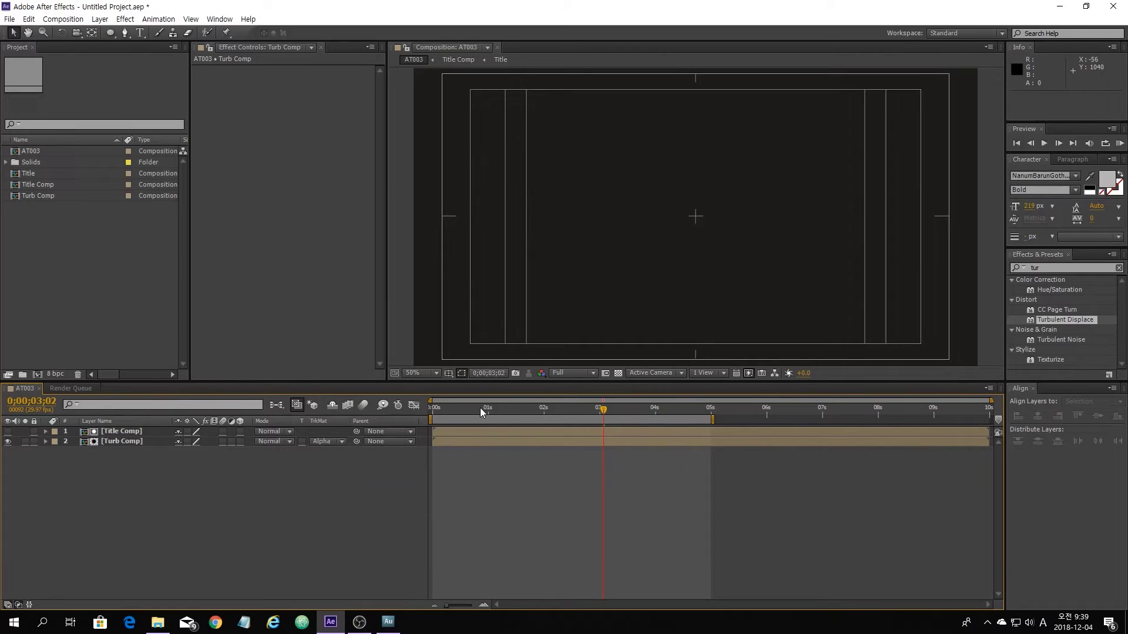
pyautogui.moveTo(481, 408); pyautogui.dragTo(521, 442)
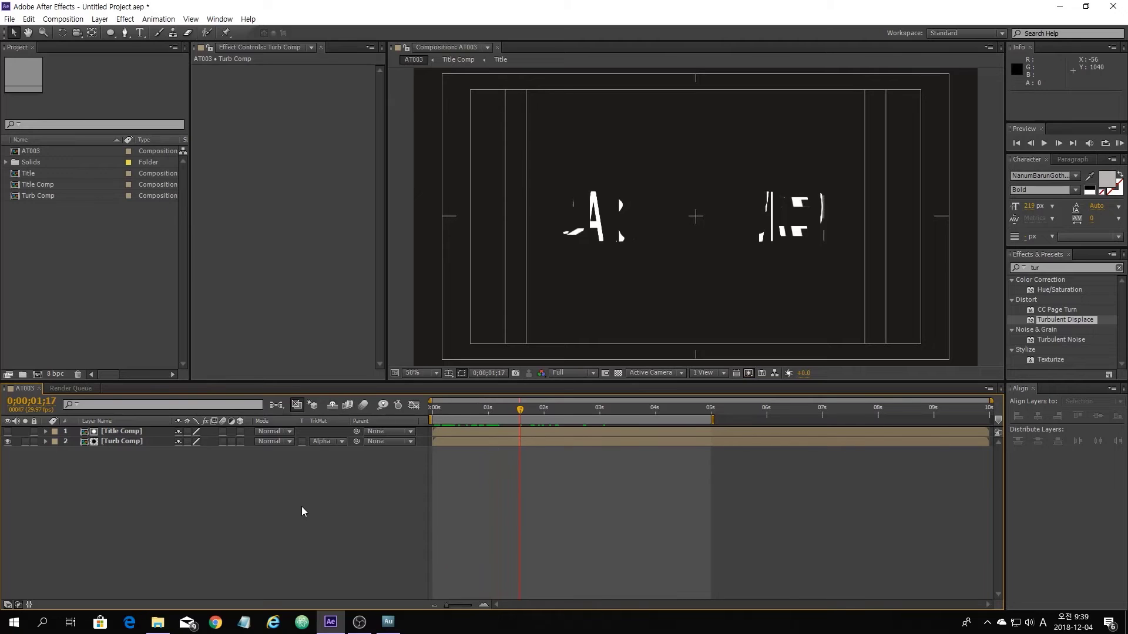
# - Add another Title Comp layer to AT003 beneath the matted Turb Comp and scrub through the early frames
pyautogui.click(36, 197)
pyautogui.click(40, 184)
pyautogui.moveTo(86, 392); pyautogui.dragTo(124, 468)
pyautogui.moveTo(448, 411); pyautogui.dragTo(531, 432)
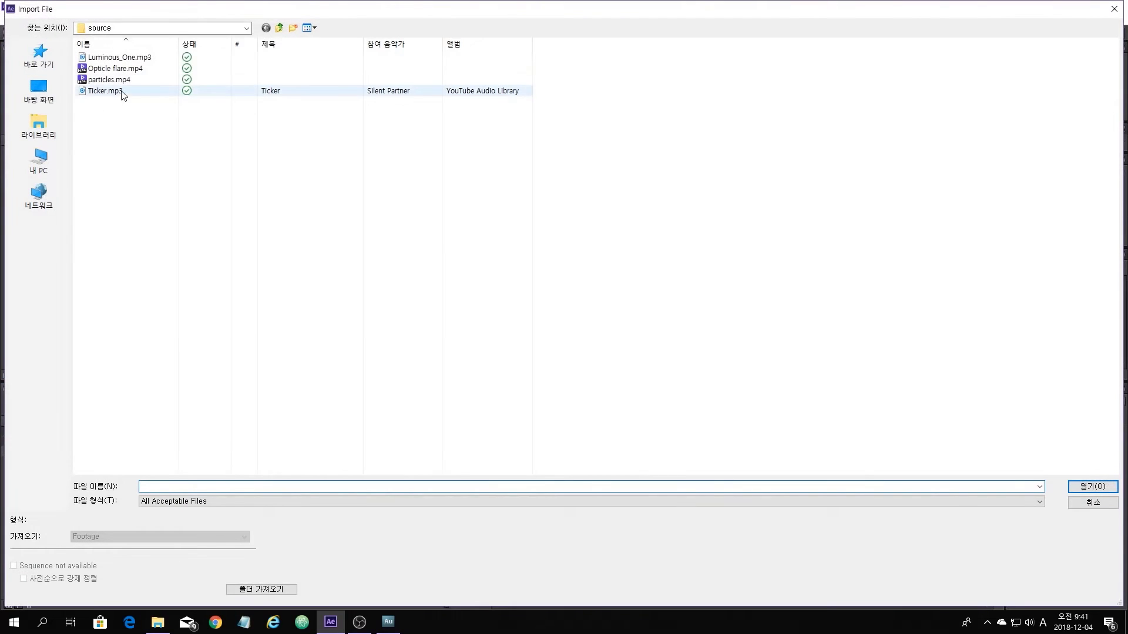
# - Import Opticle flare.mp4 and particles.mp4 and add both as the lowest layers of the AT003 composition
pyautogui.doubleClick(114, 68)
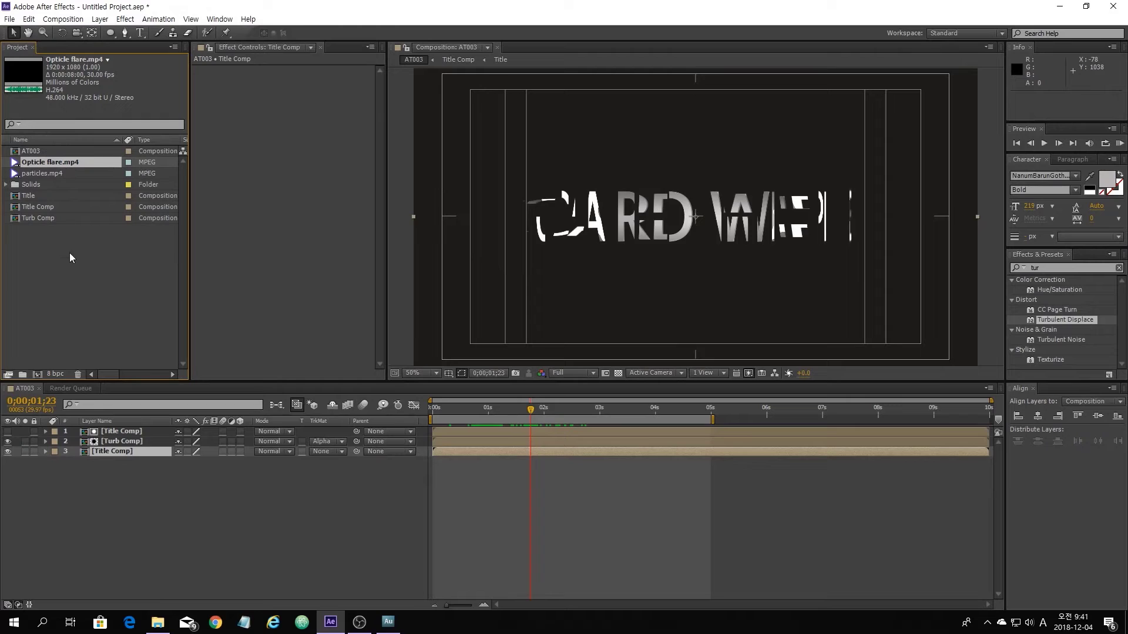
pyautogui.click(80, 254)
pyautogui.click(56, 164)
pyautogui.moveTo(61, 162); pyautogui.dragTo(129, 506)
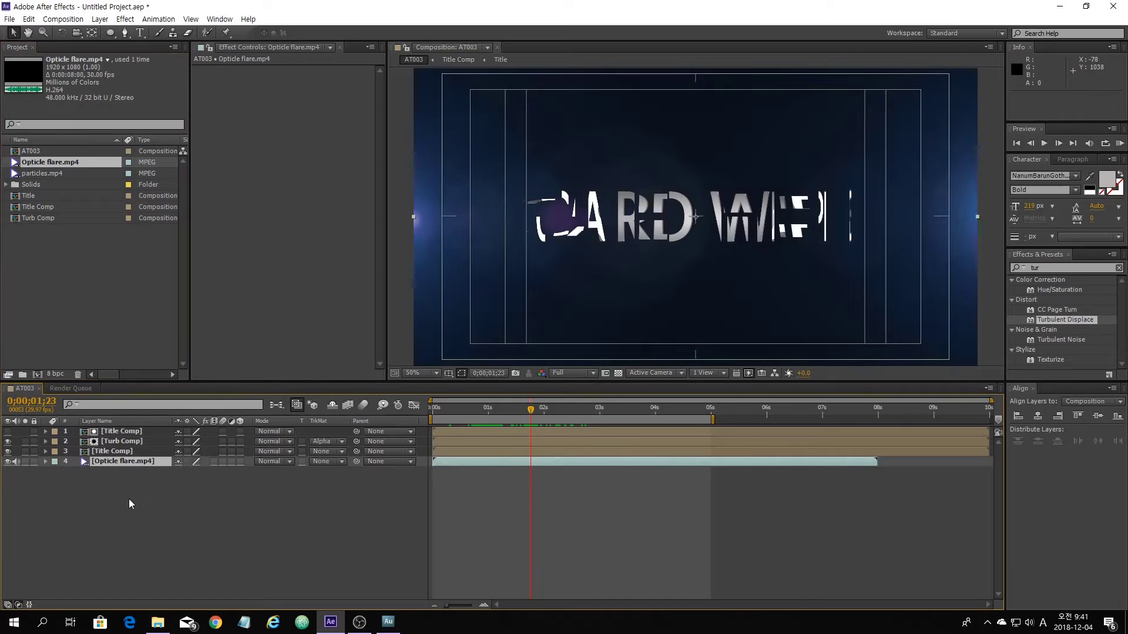
pyautogui.moveTo(56, 171); pyautogui.dragTo(132, 498)
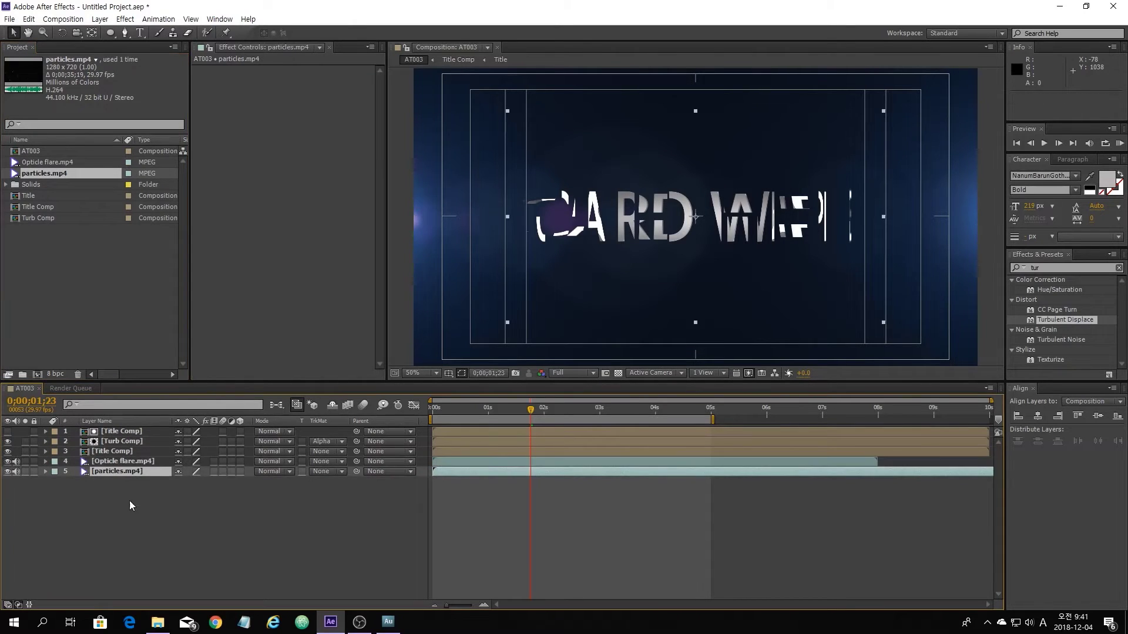
# - Set the blending mode of the Opticle flare.mp4 and particles.mp4 layers to Add
pyautogui.click(285, 463)
pyautogui.click(311, 221)
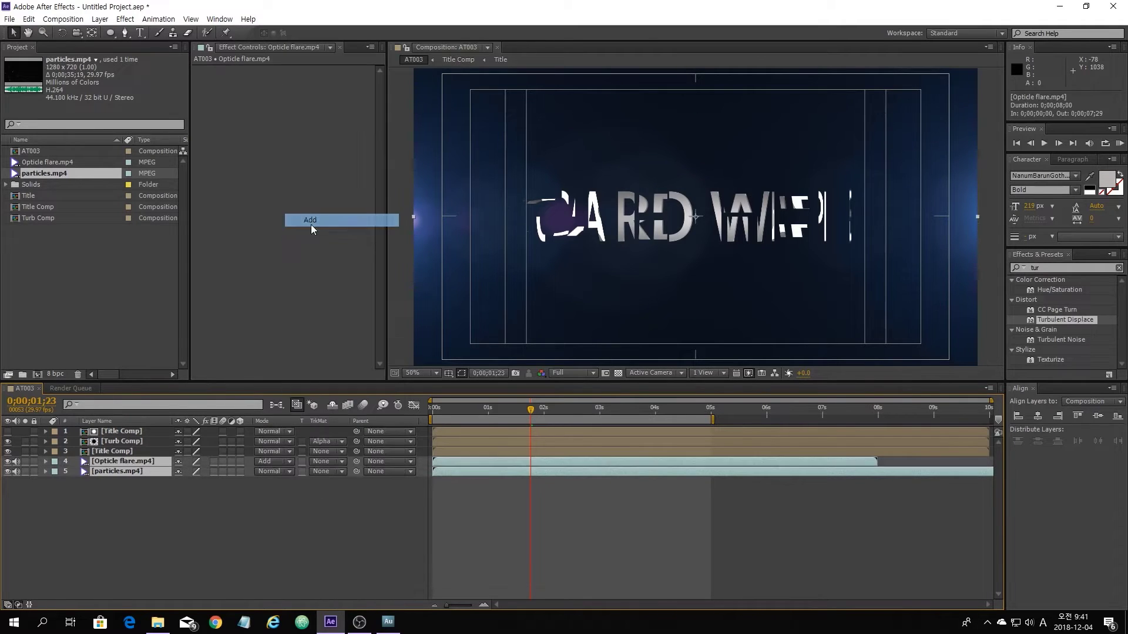
pyautogui.click(271, 472)
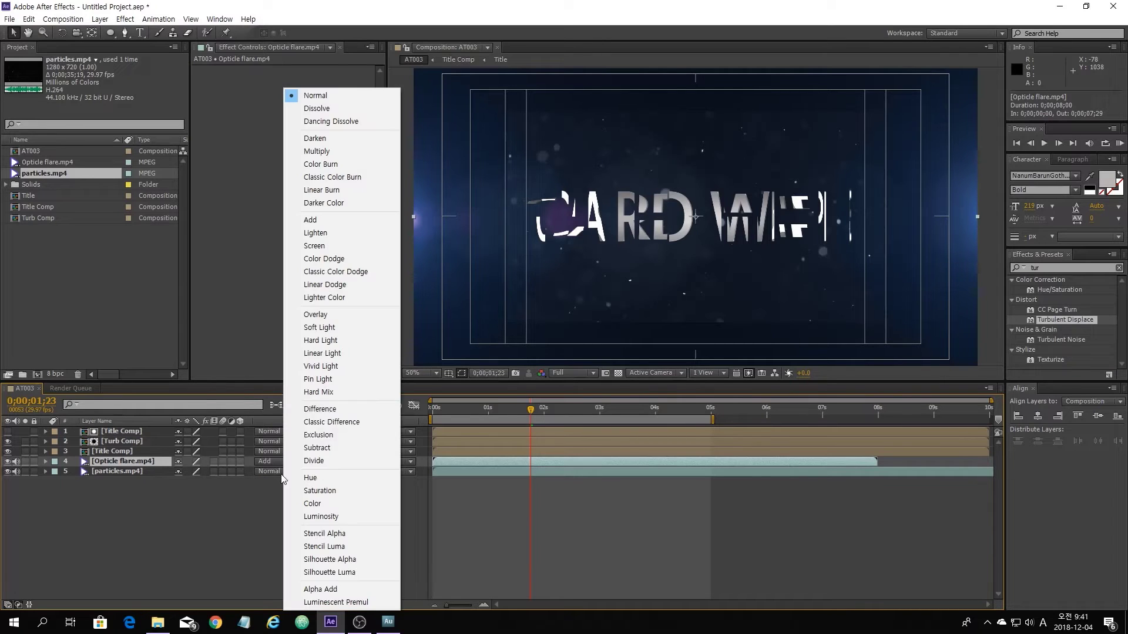
pyautogui.click(305, 225)
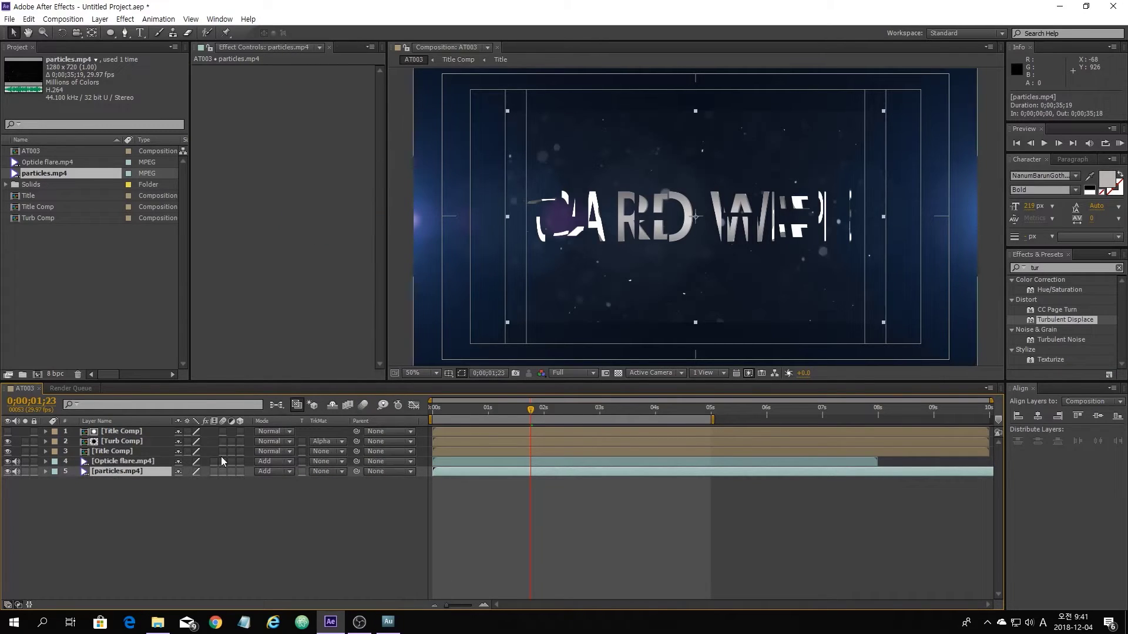
# - Scale the particles.mp4 layer to 152% to cover the composition frame
pyautogui.click(139, 462)
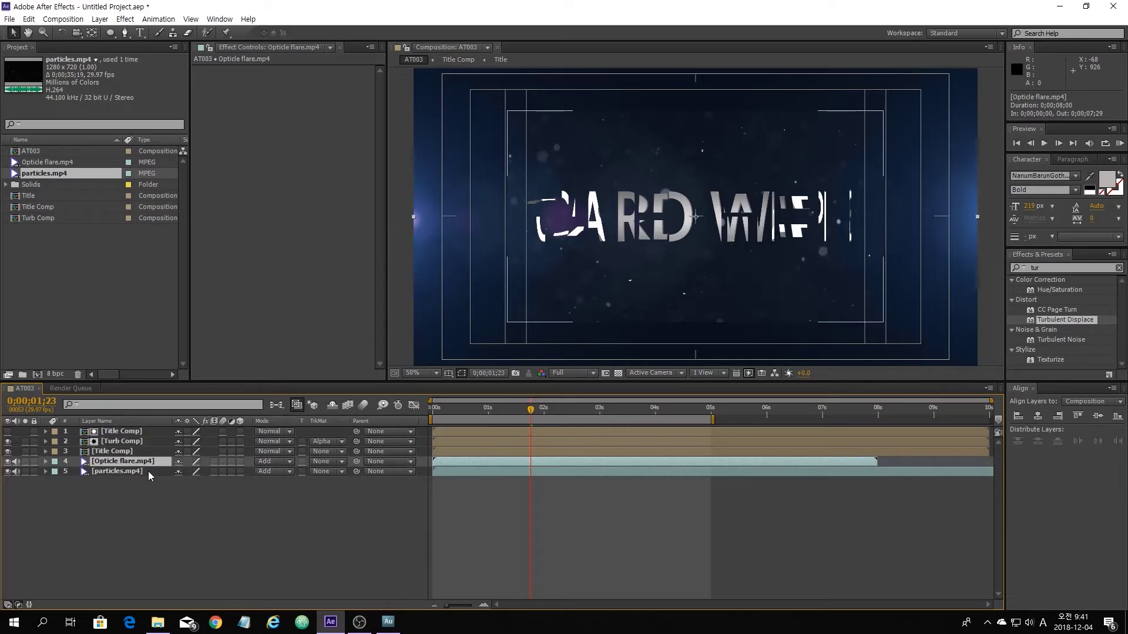
pyautogui.click(148, 473)
pyautogui.press('s')
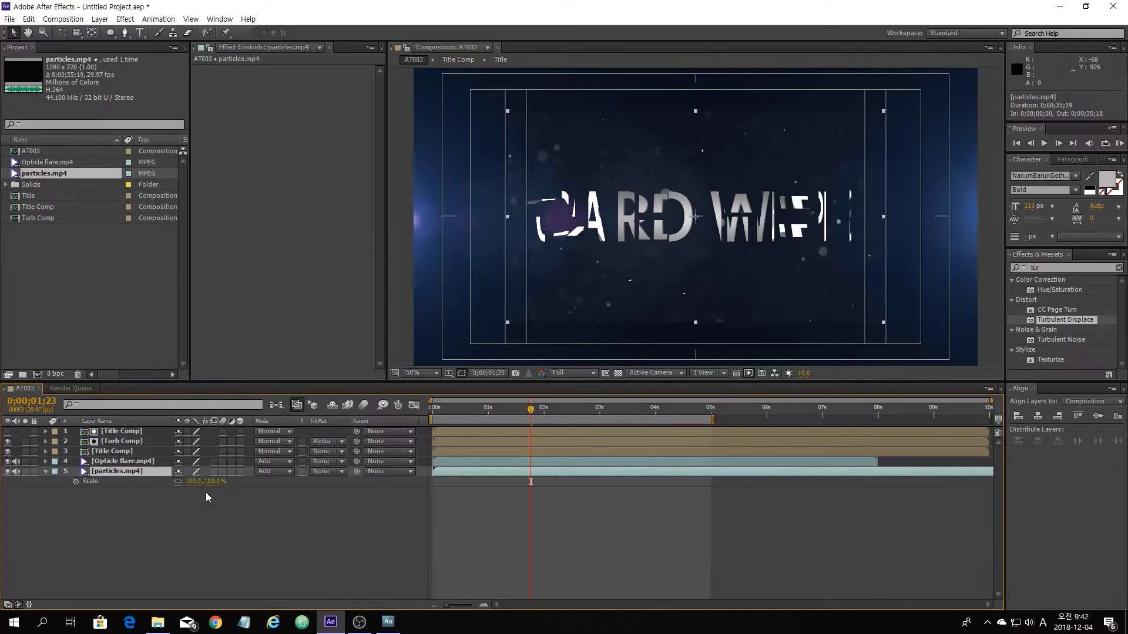
pyautogui.moveTo(211, 482); pyautogui.dragTo(257, 496)
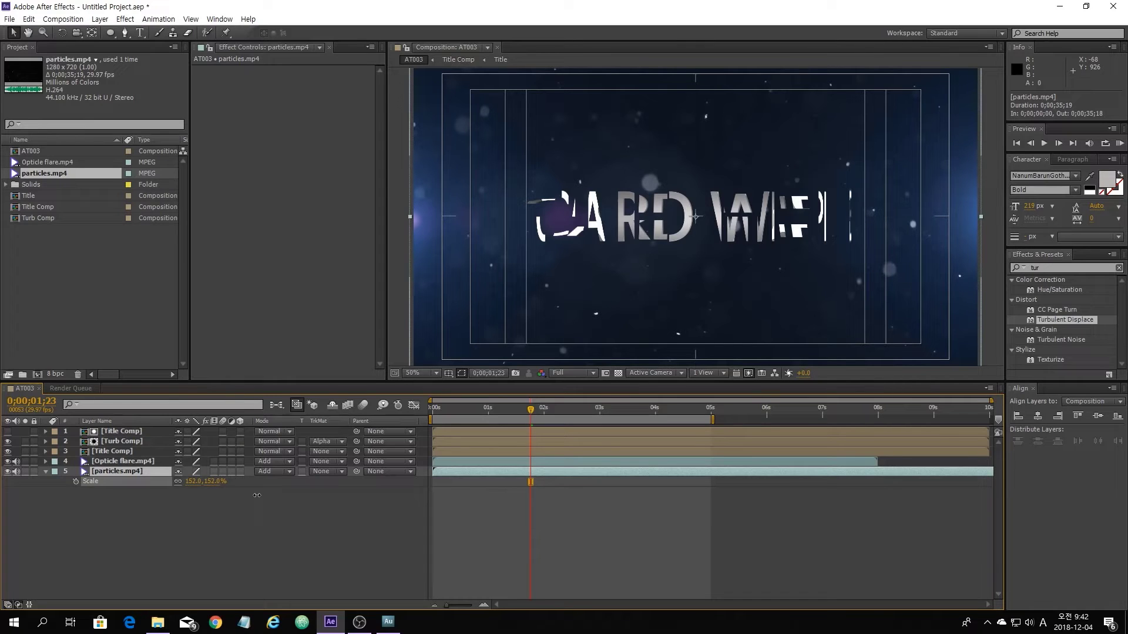
pyautogui.click(308, 552)
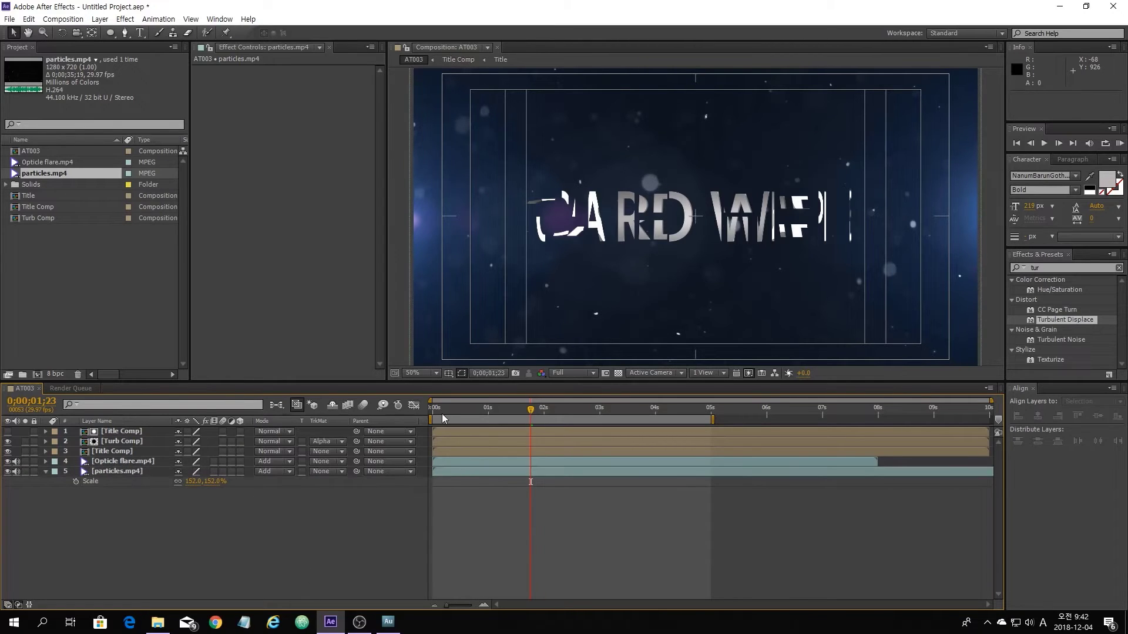
# - Move the Opticle flare.mp4 and particles.mp4 layers above all title layers, flare uppermost, and scrub through the animation
pyautogui.click(141, 465)
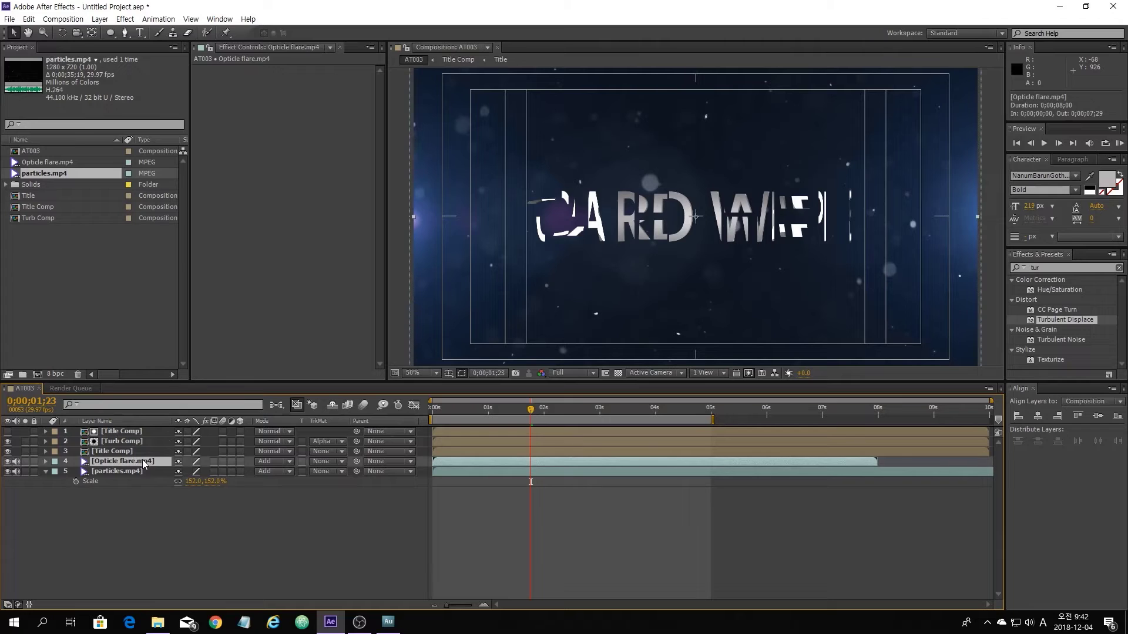
pyautogui.moveTo(142, 465); pyautogui.dragTo(142, 429)
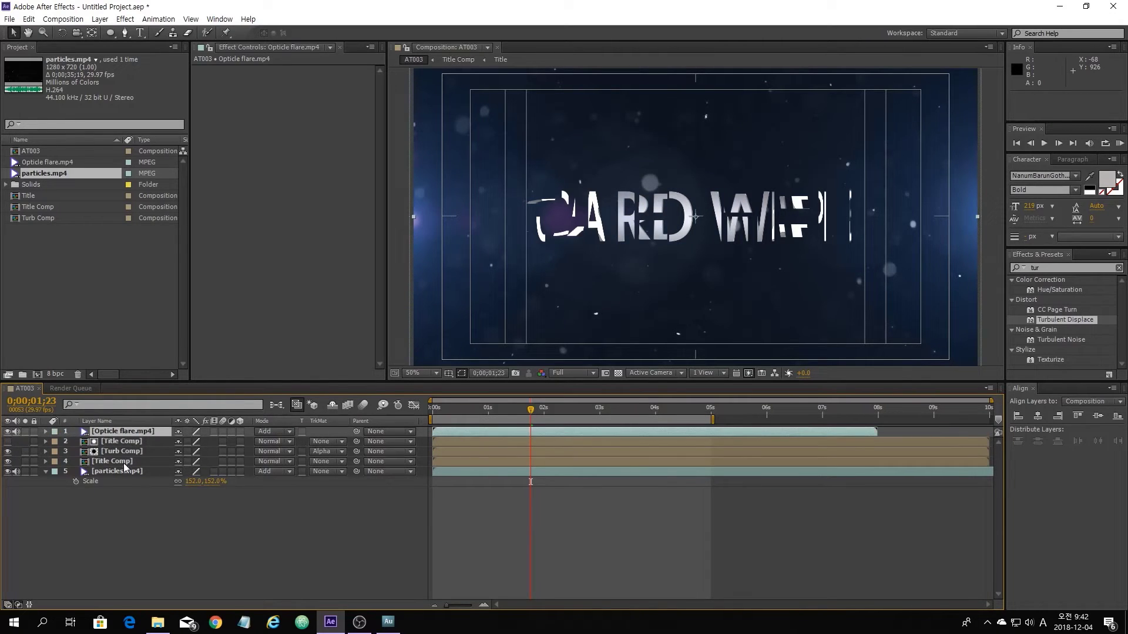
pyautogui.moveTo(126, 470); pyautogui.dragTo(137, 442)
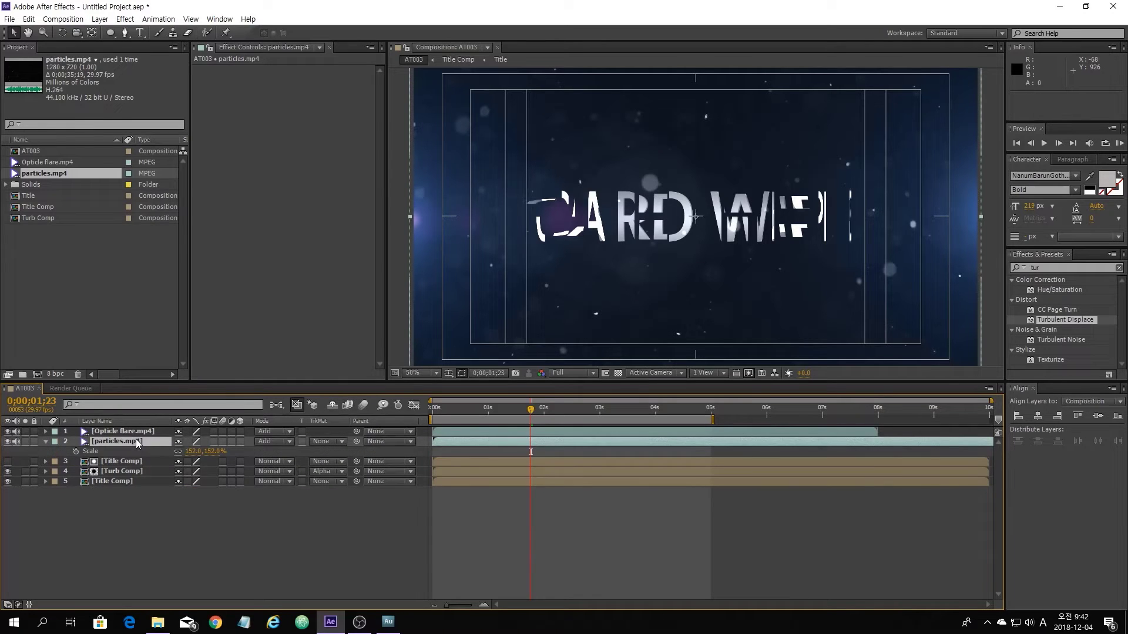
pyautogui.click(242, 528)
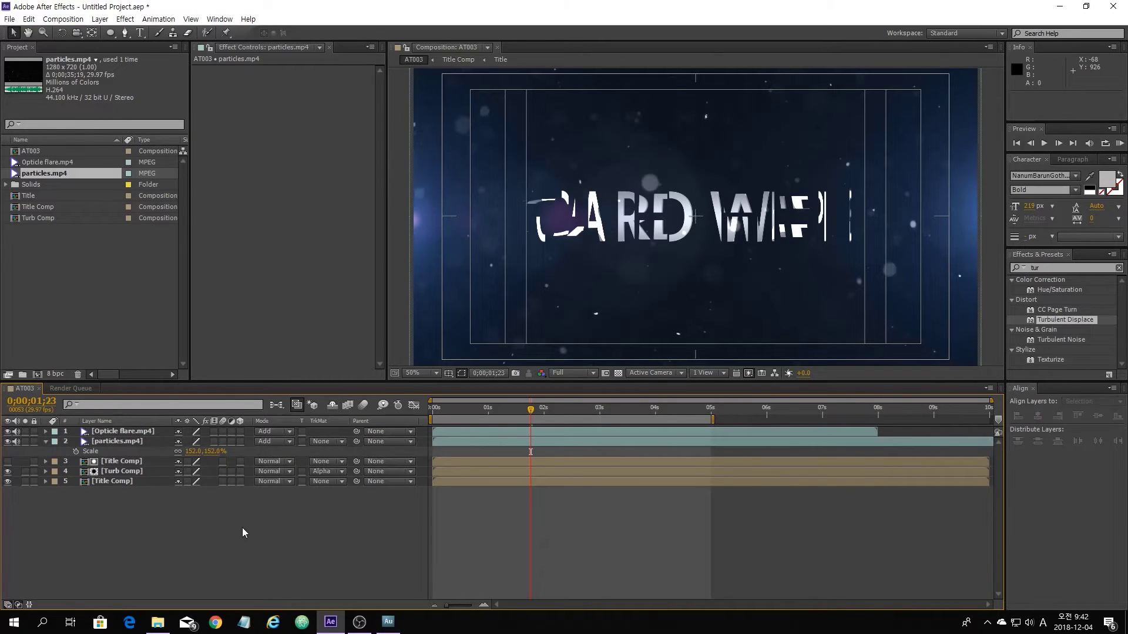
pyautogui.moveTo(454, 405); pyautogui.dragTo(581, 444)
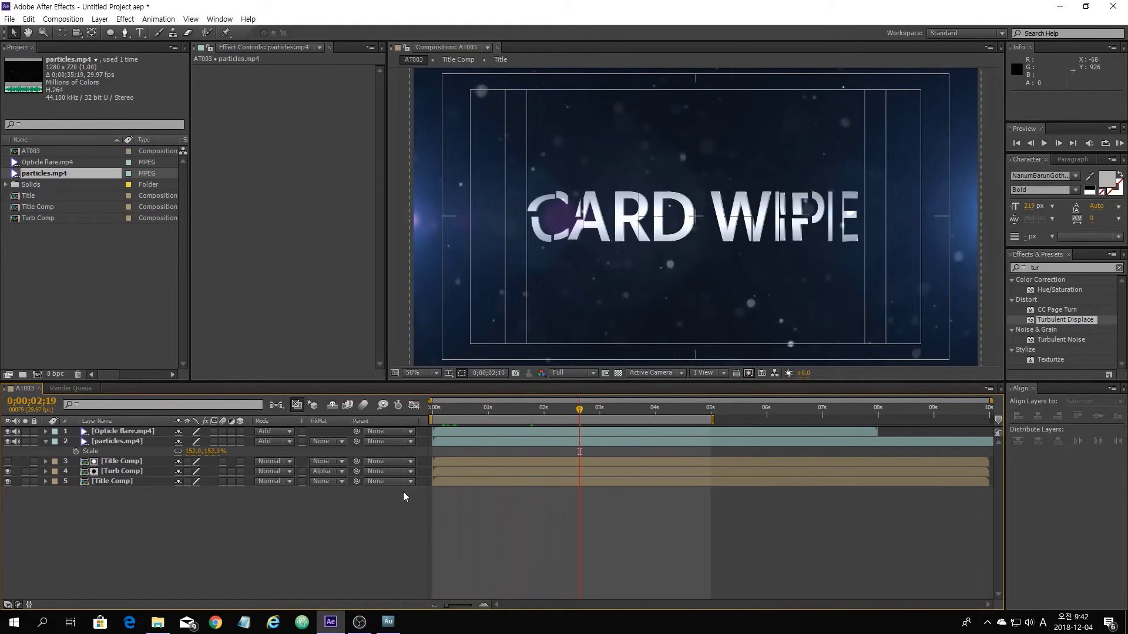
pyautogui.moveTo(446, 410); pyautogui.dragTo(506, 428)
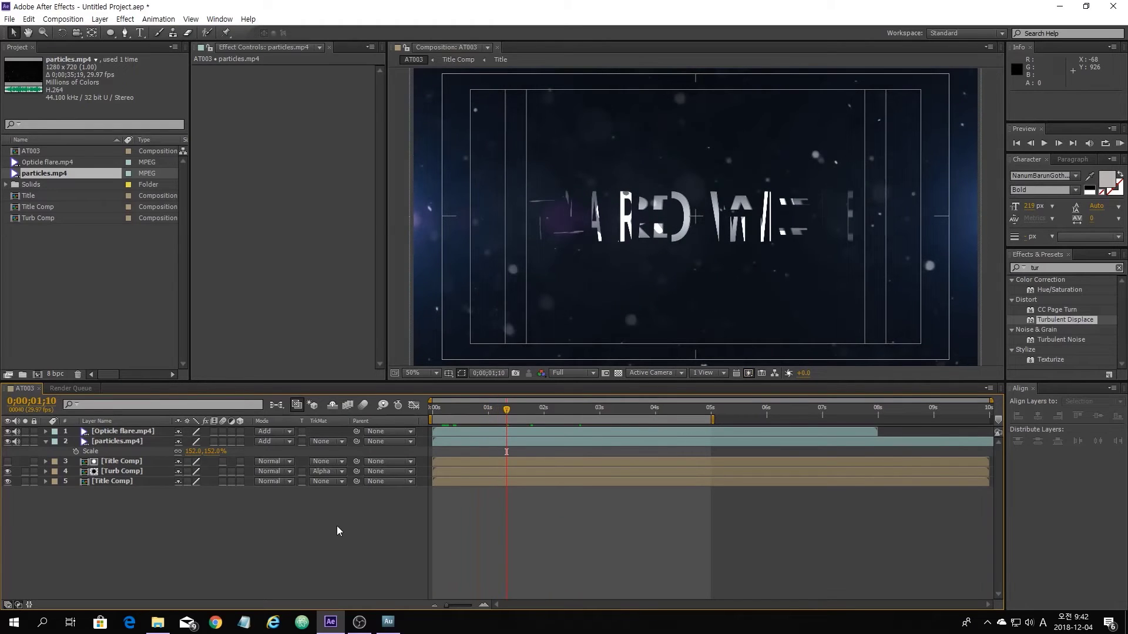
# - Inside Turb Comp, add particles.mp4 below the Turb layer and set its track matte to Alpha Matte from Turb
pyautogui.click(121, 481)
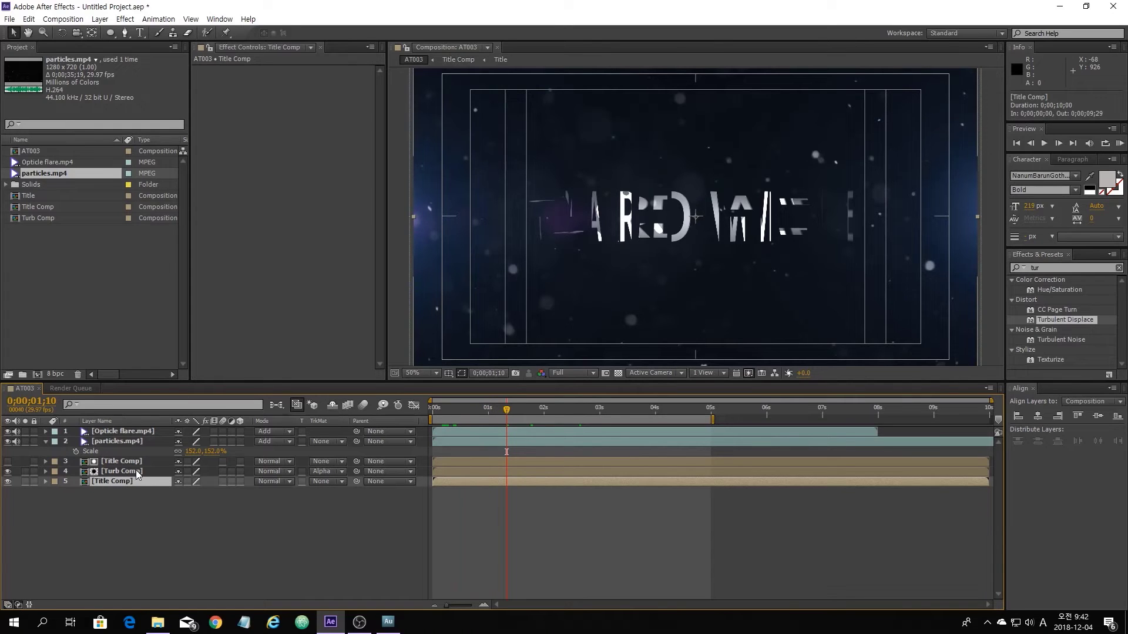
pyautogui.click(132, 472)
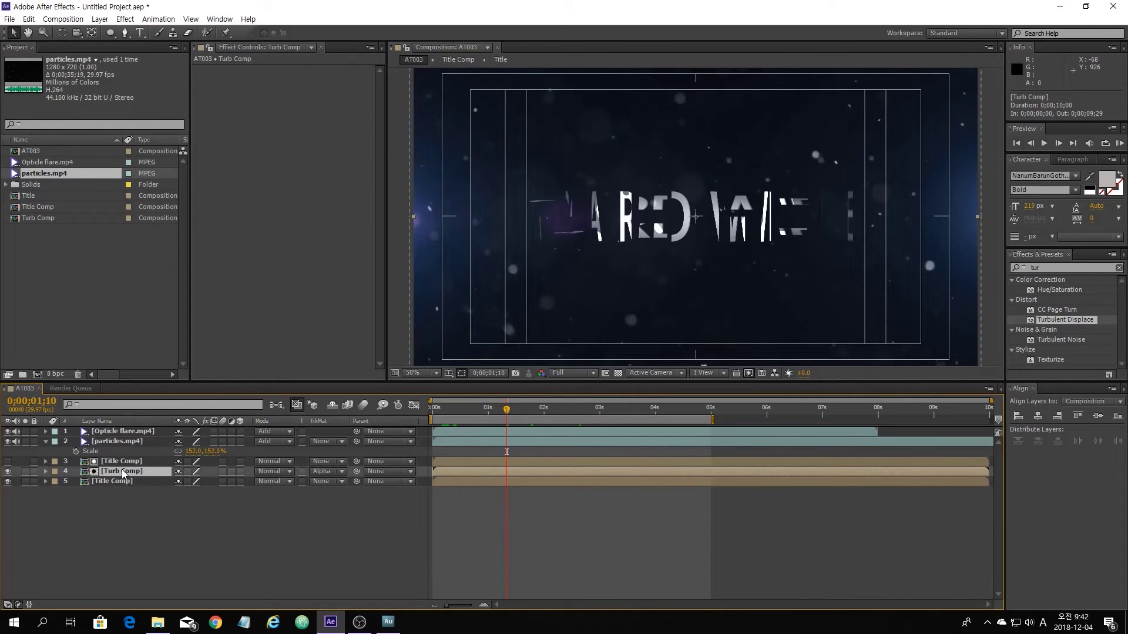
pyautogui.doubleClick(121, 470)
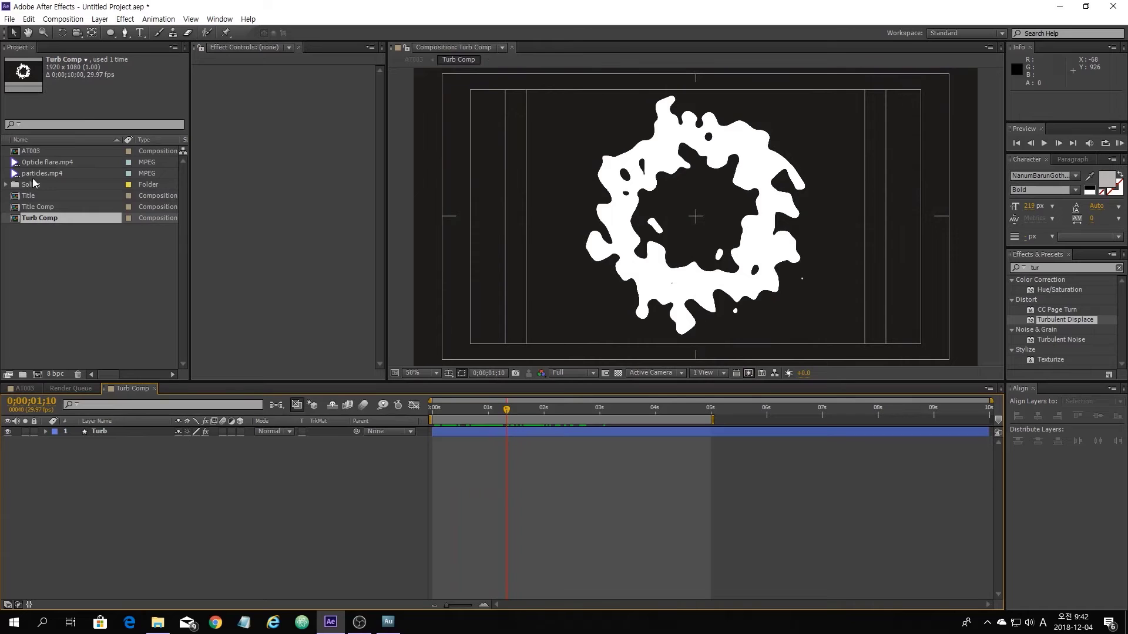
pyautogui.click(49, 163)
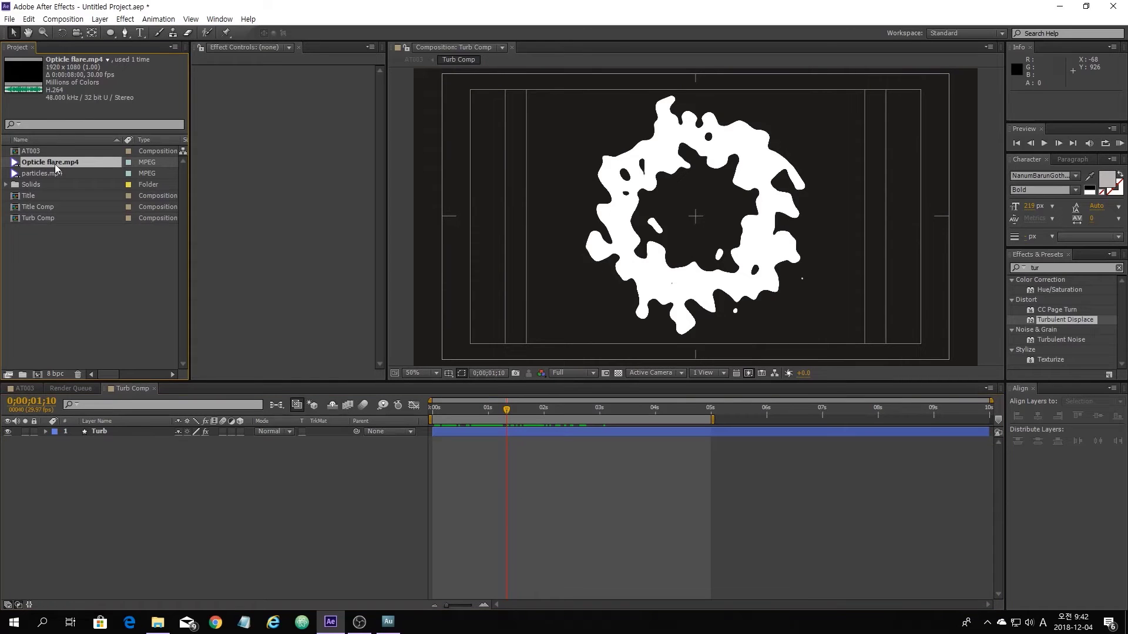
pyautogui.click(45, 175)
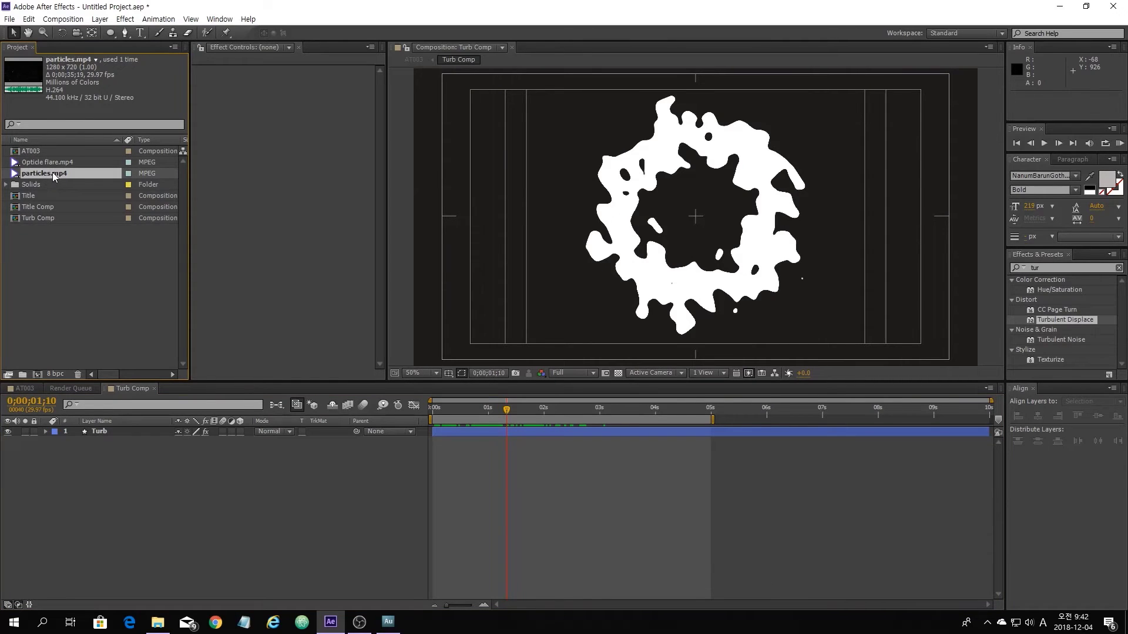
pyautogui.moveTo(51, 172); pyautogui.dragTo(88, 472)
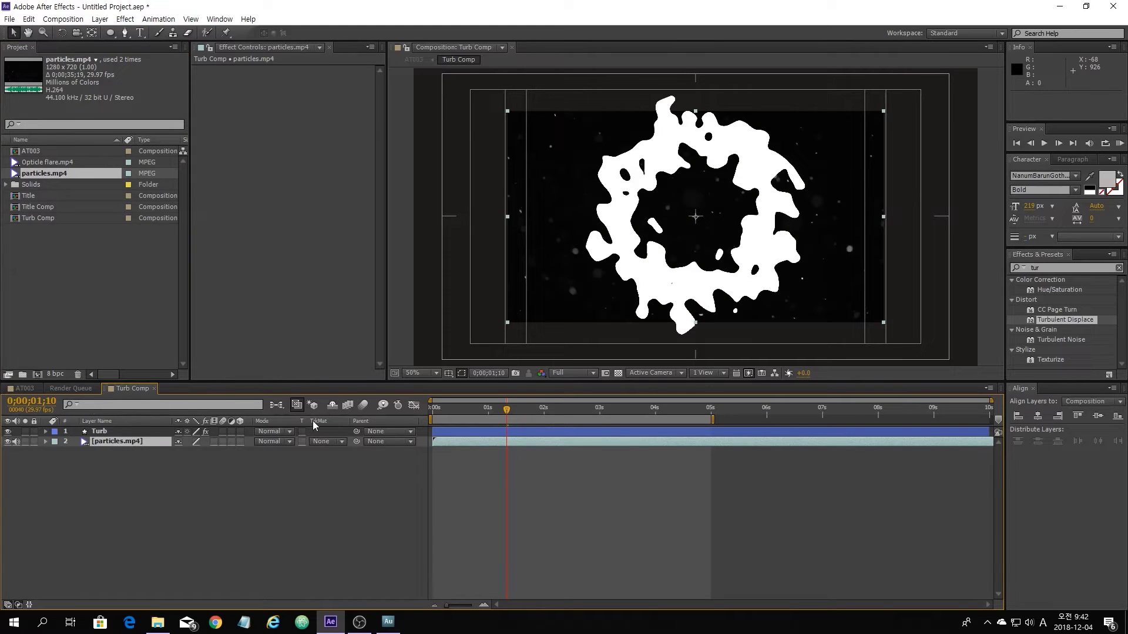
pyautogui.click(343, 442)
pyautogui.click(347, 470)
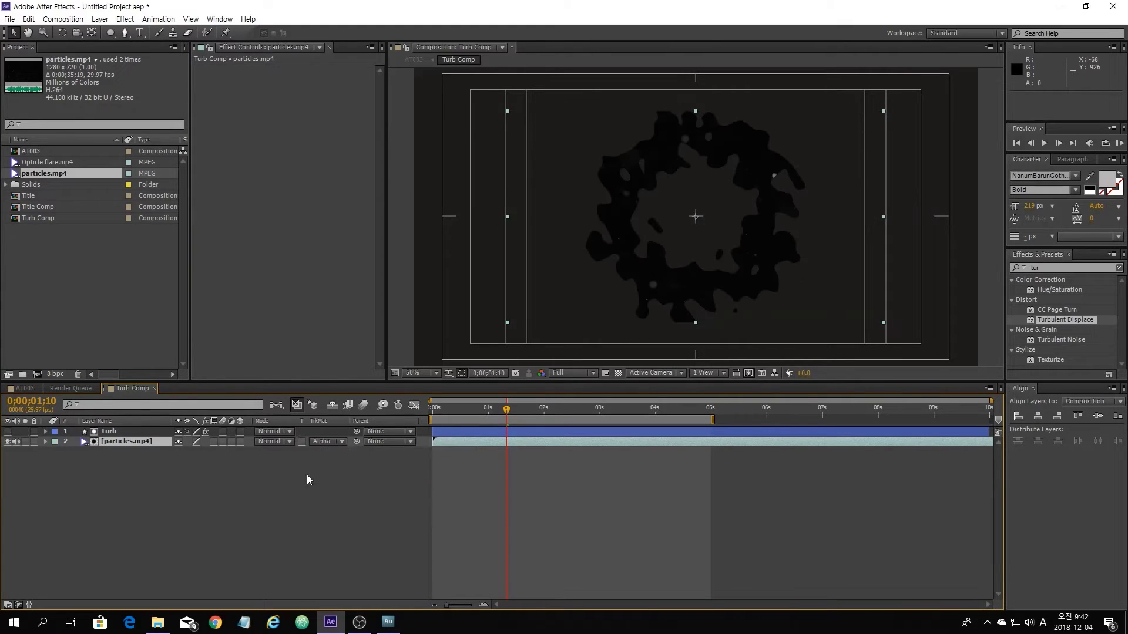
# - Scrub through the matted particle ring in Turb Comp and through the title animation in AT003
pyautogui.click(272, 477)
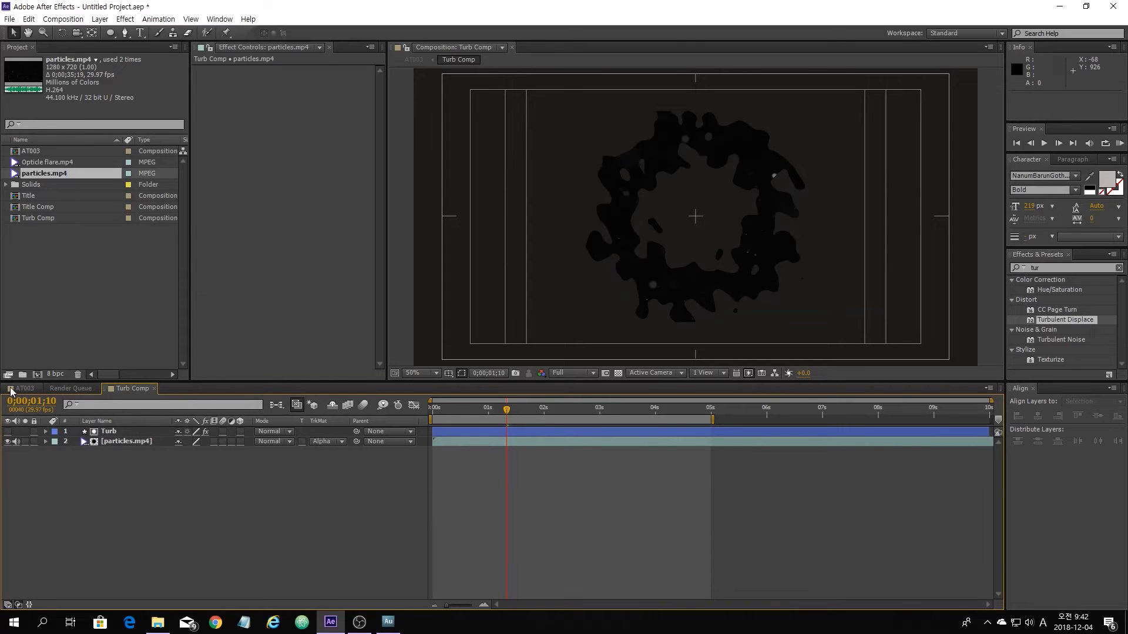
pyautogui.click(464, 411)
pyautogui.moveTo(468, 408); pyautogui.dragTo(534, 421)
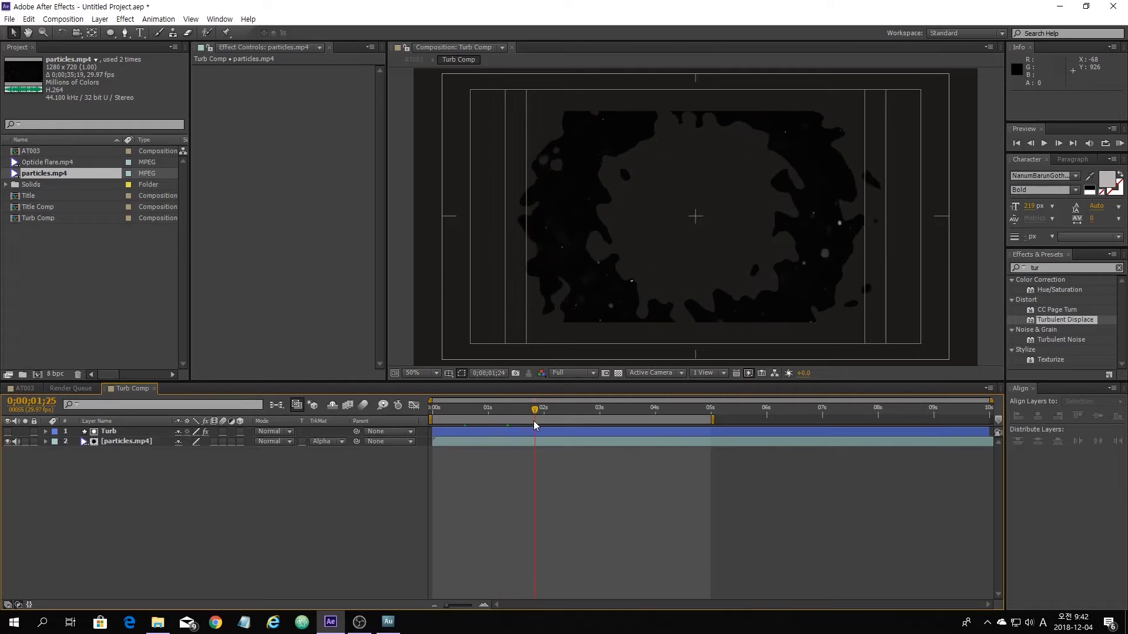
pyautogui.click(23, 388)
pyautogui.click(460, 409)
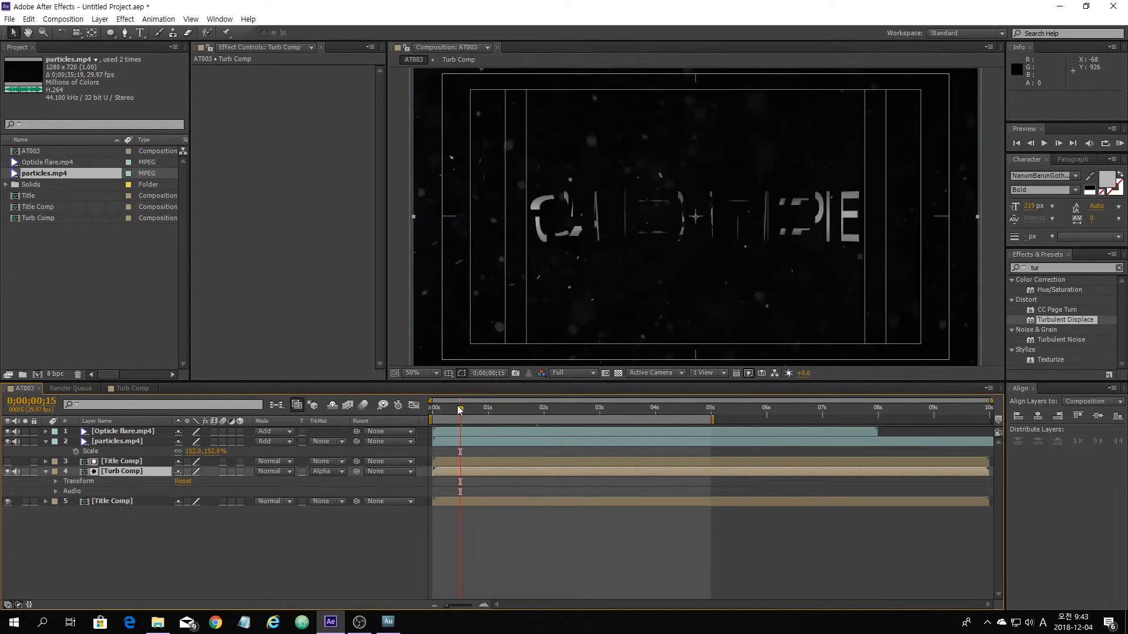
pyautogui.moveTo(467, 411); pyautogui.dragTo(524, 435)
# - Apply the Glow effect to the lowest Title Comp layer in AT003 and scrub through the glowing title animation
pyautogui.click(211, 532)
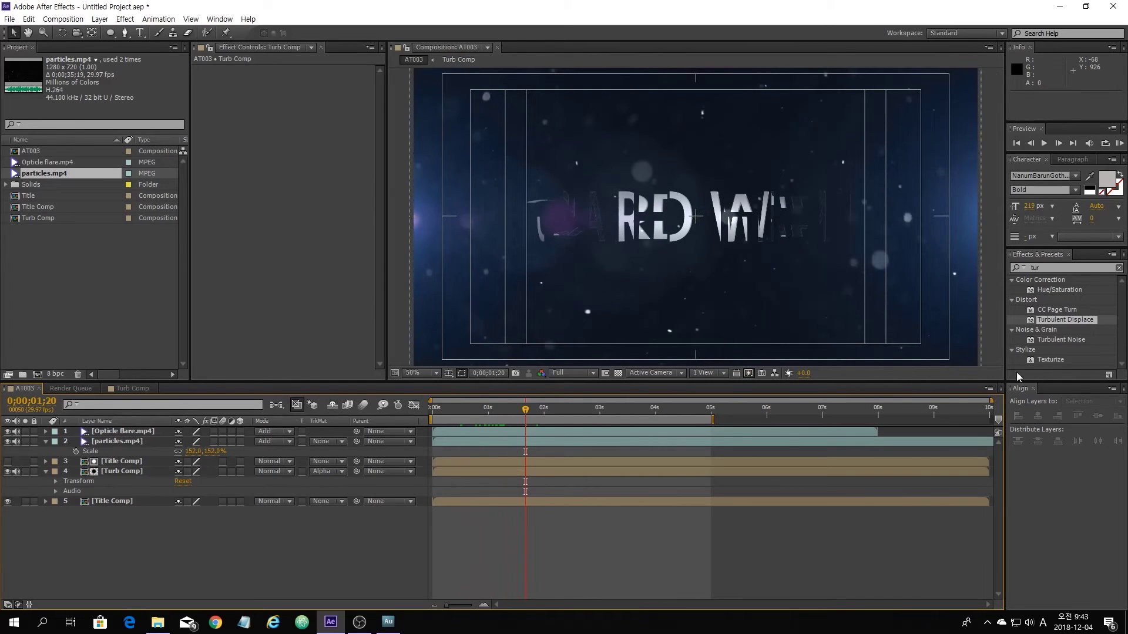
pyautogui.click(1004, 268)
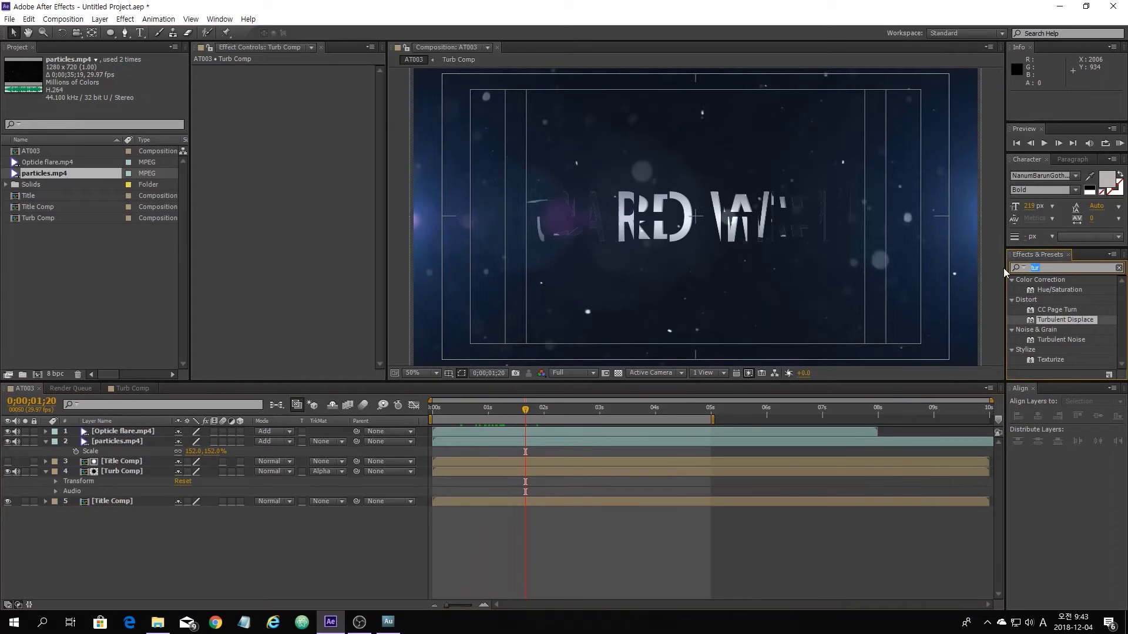
pyautogui.write('glow')
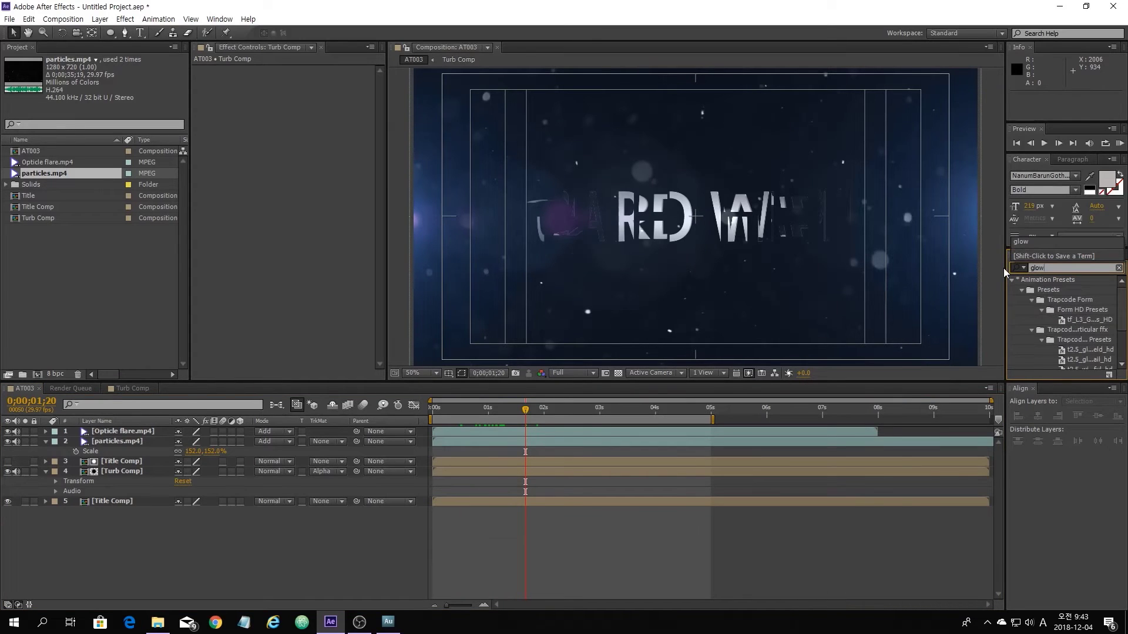
pyautogui.scroll(-2, 1031, 323)
pyautogui.moveTo(1040, 350); pyautogui.dragTo(261, 492)
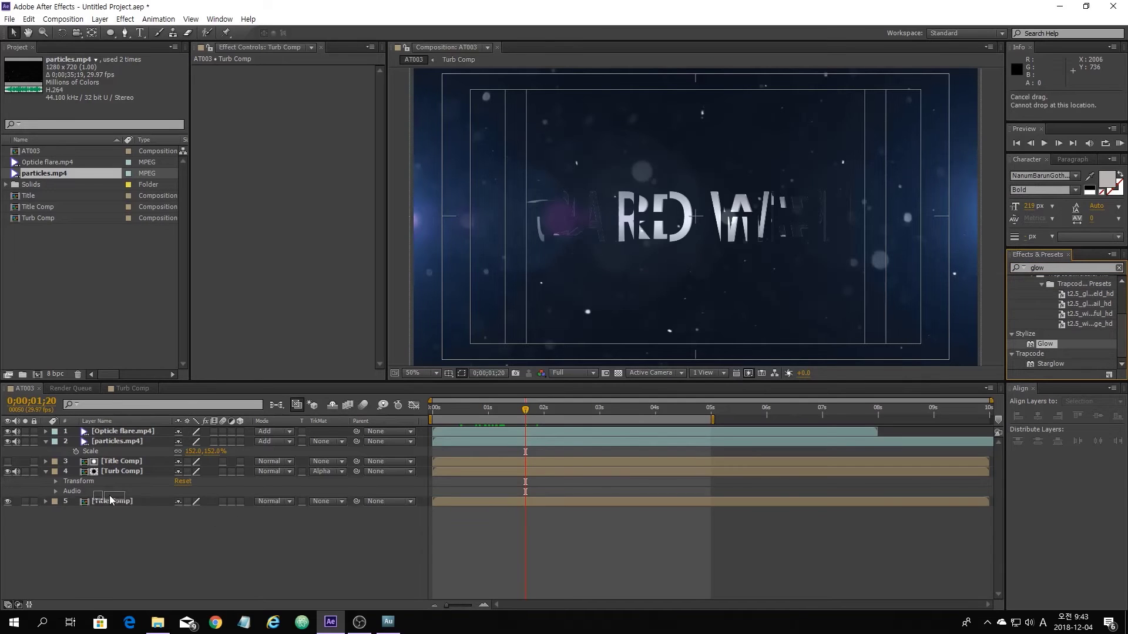
pyautogui.moveTo(111, 499); pyautogui.dragTo(122, 504)
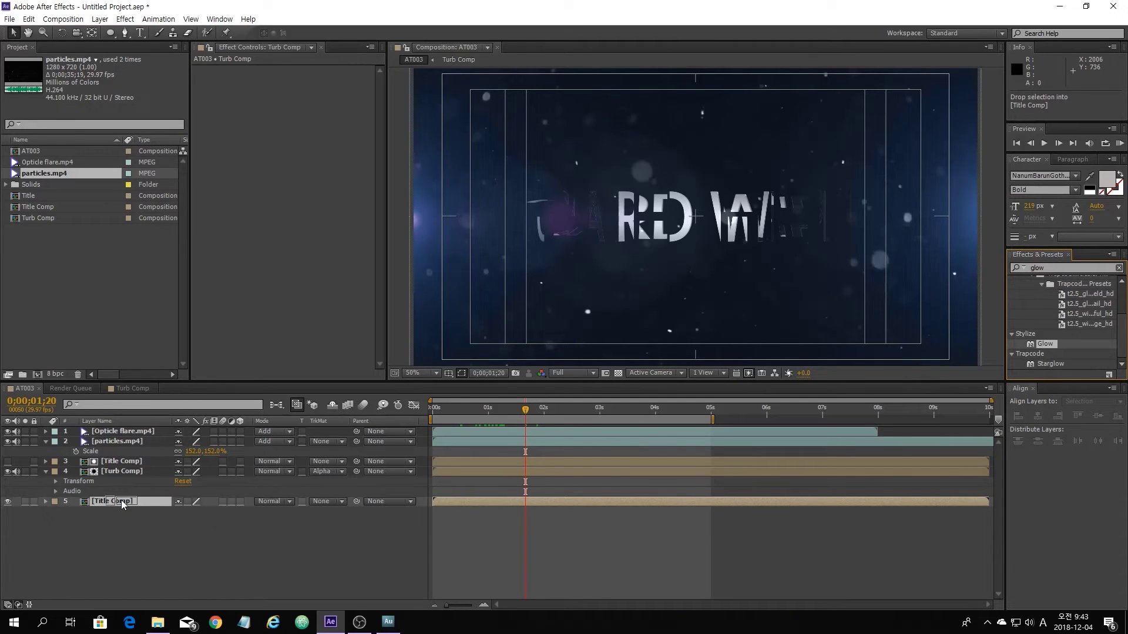
pyautogui.moveTo(121, 499); pyautogui.dragTo(121, 499)
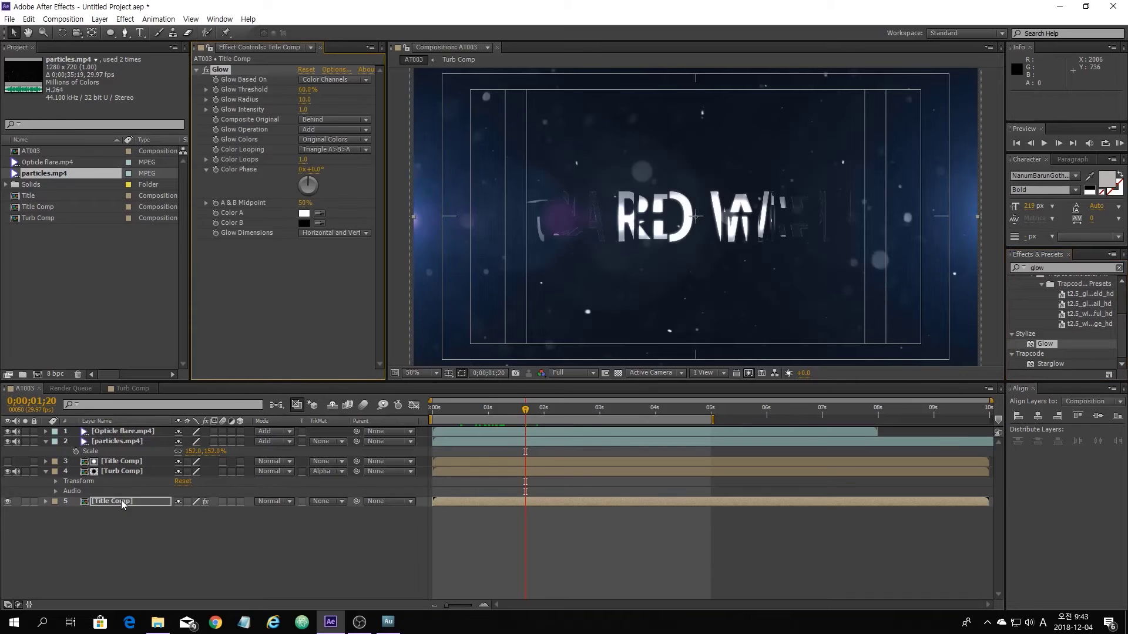
pyautogui.click(442, 410)
pyautogui.moveTo(444, 415); pyautogui.dragTo(573, 453)
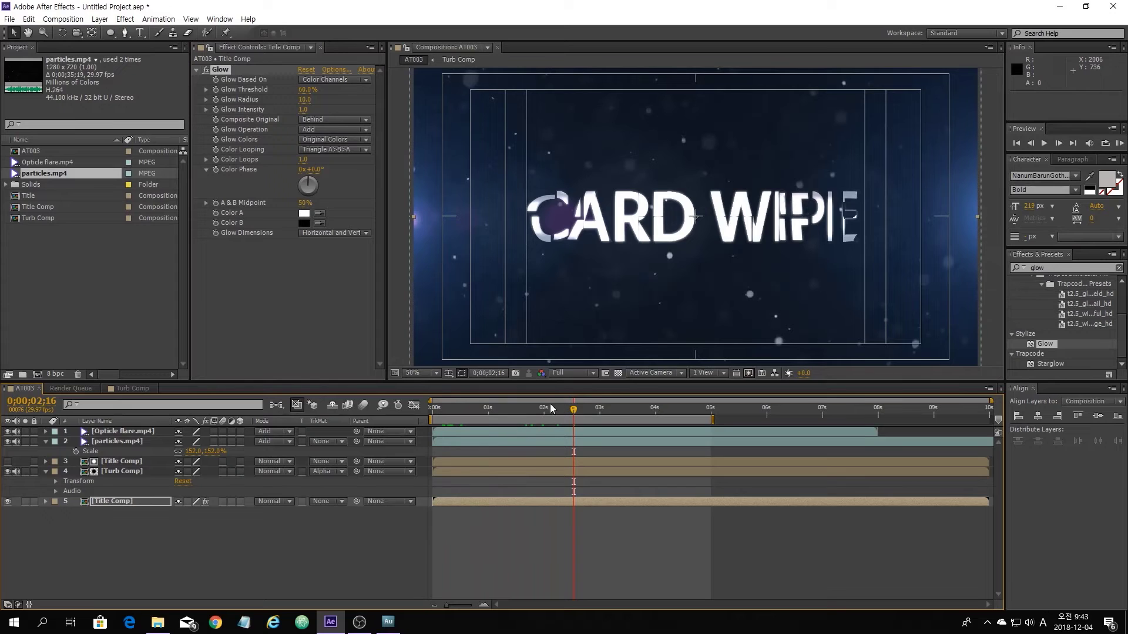
# - Add another Title Comp without Glow to AT003 as the lowest layer, beneath the glowing Title Comp
pyautogui.click(129, 527)
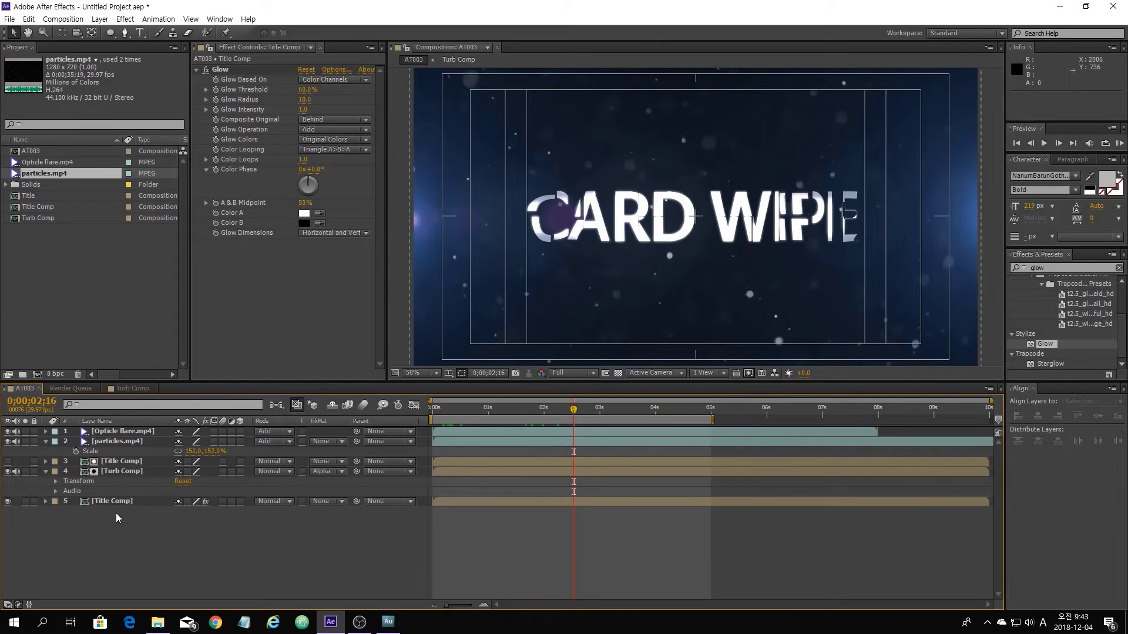
pyautogui.click(122, 502)
pyautogui.click(80, 269)
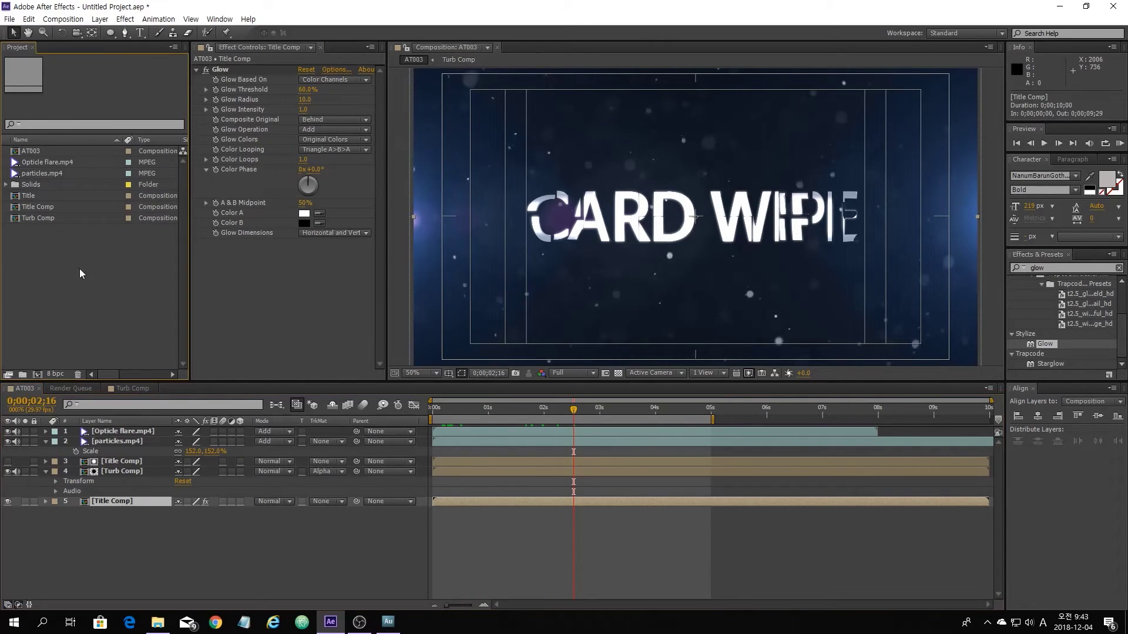
pyautogui.click(578, 409)
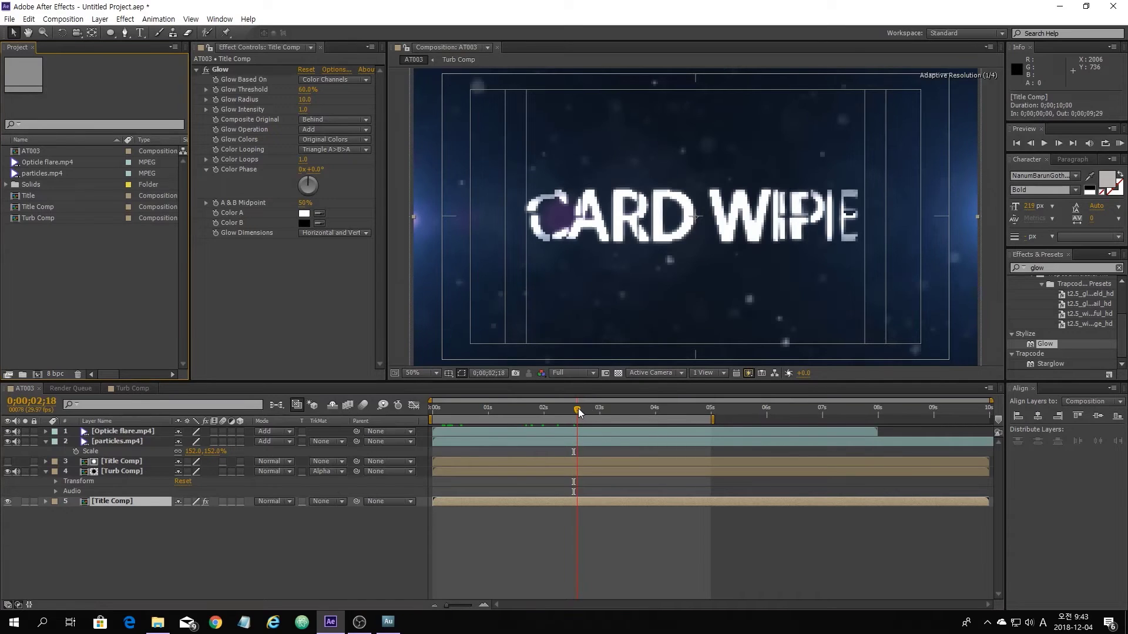
pyautogui.click(44, 206)
pyautogui.moveTo(44, 207); pyautogui.dragTo(151, 524)
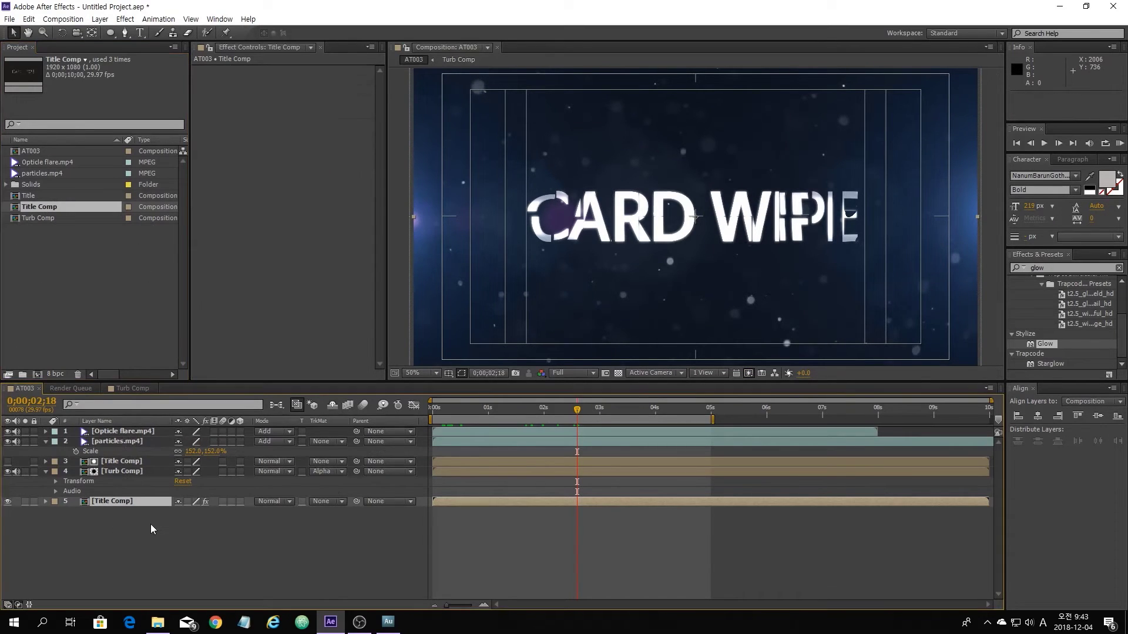
# - Keyframe the glowing Title Comp's opacity at 100% at 0;00;03;19 and 0% at 0;00;04;03
pyautogui.moveTo(580, 410); pyautogui.dragTo(634, 421)
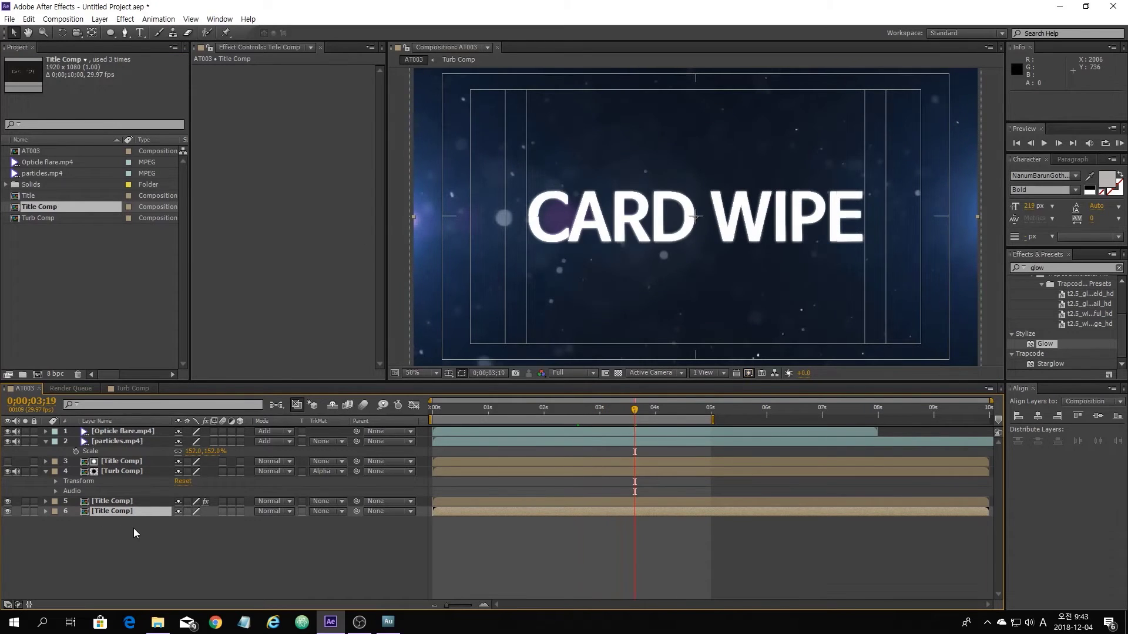
pyautogui.click(130, 501)
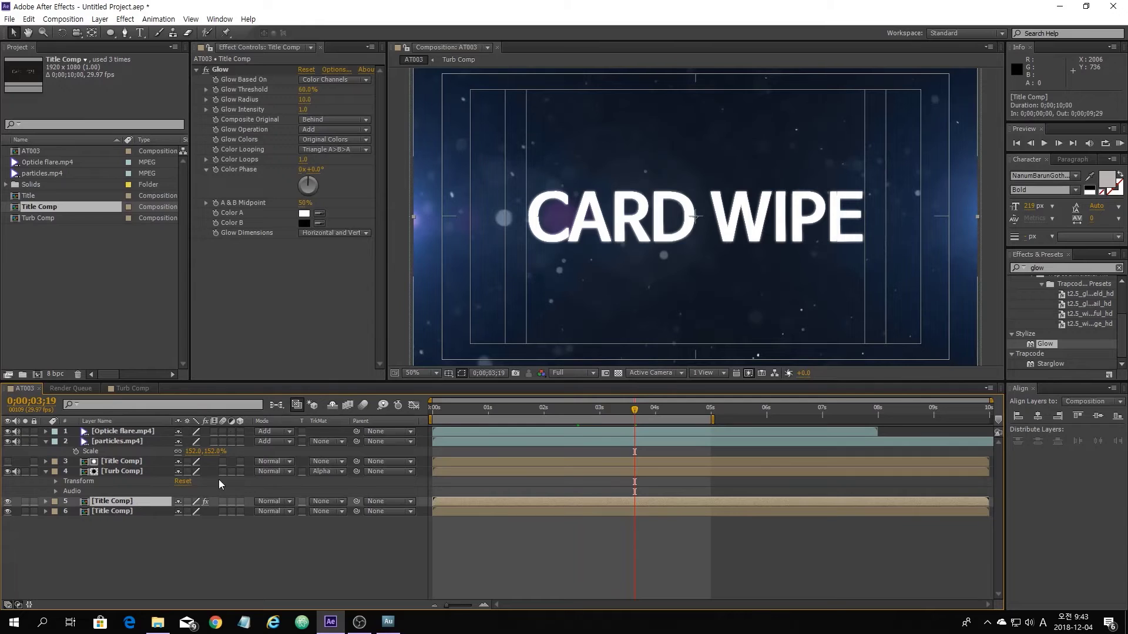
pyautogui.hotkey('alt', 'shift', 't')
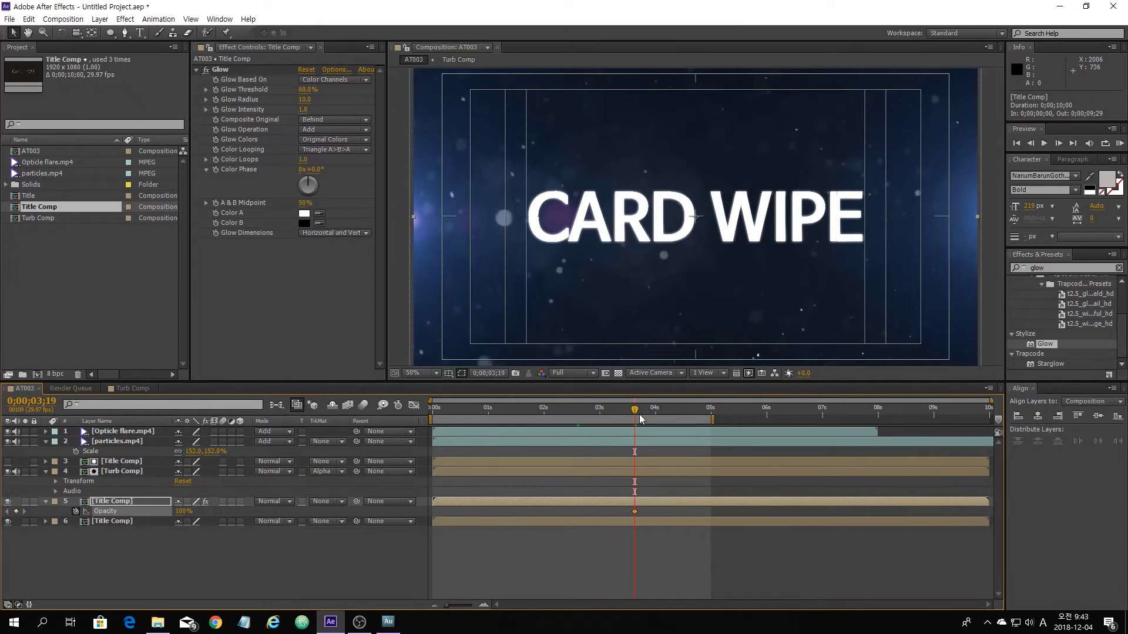
pyautogui.moveTo(637, 410); pyautogui.dragTo(661, 410)
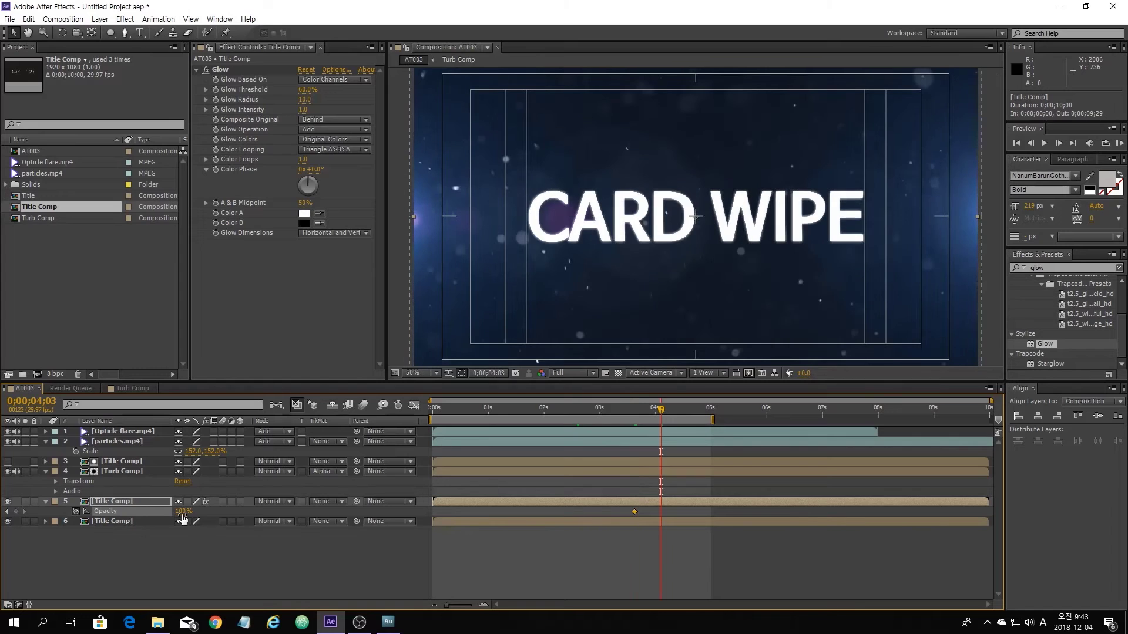
pyautogui.moveTo(176, 512); pyautogui.dragTo(104, 511)
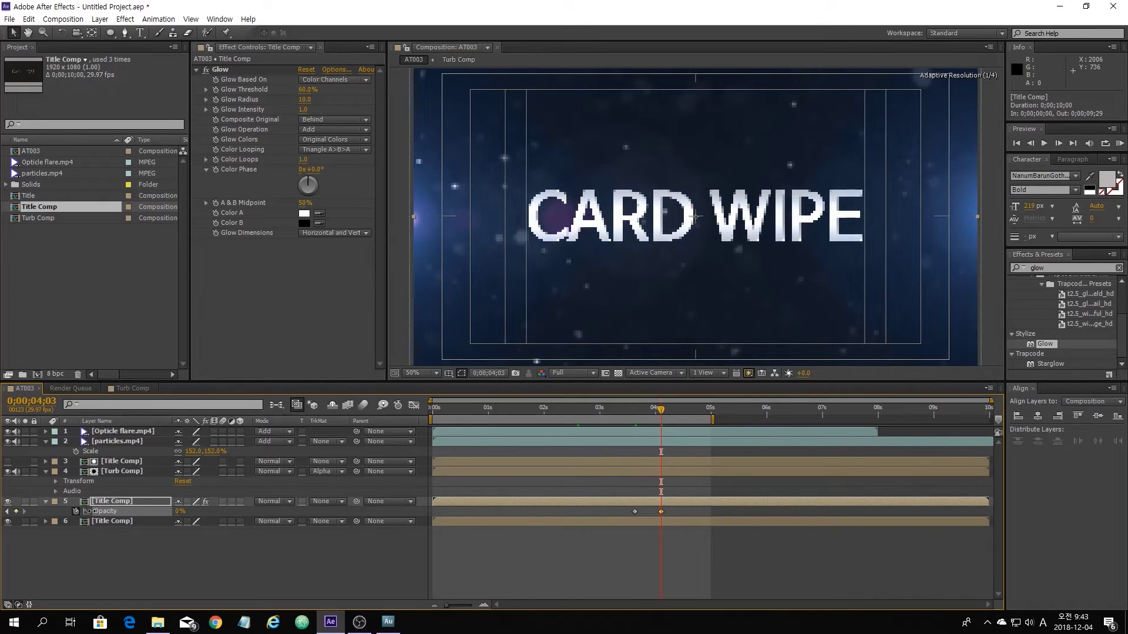
pyautogui.click(202, 573)
# - Preview the glow fade-out around four seconds and scrub through the opening of the title animation
pyautogui.click(104, 520)
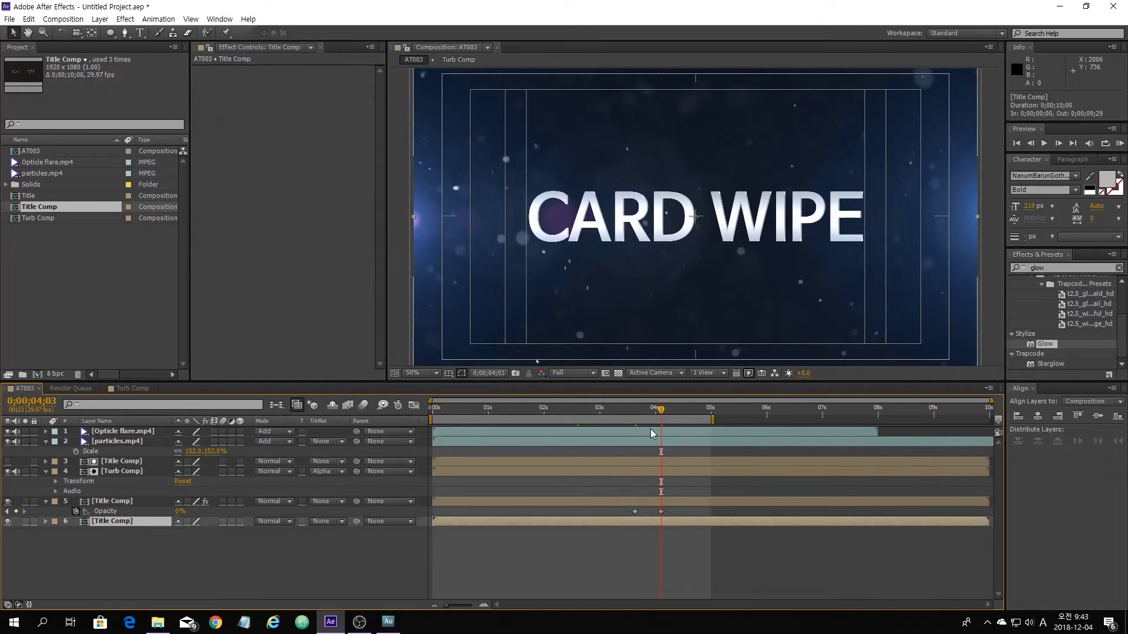
pyautogui.moveTo(633, 409); pyautogui.dragTo(676, 418)
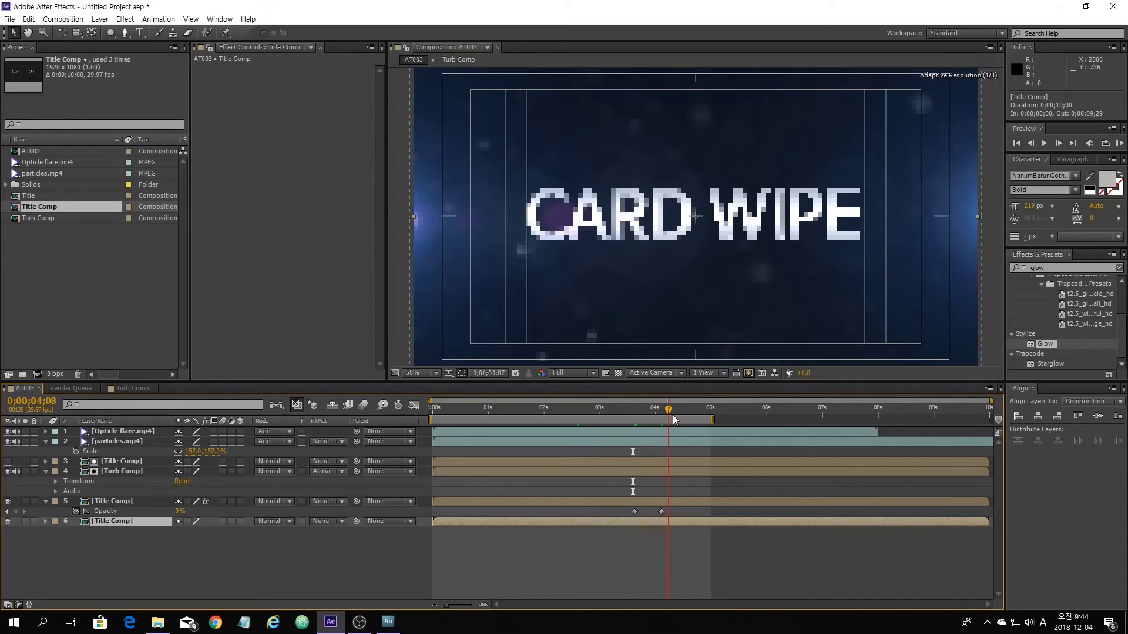
pyautogui.click(627, 415)
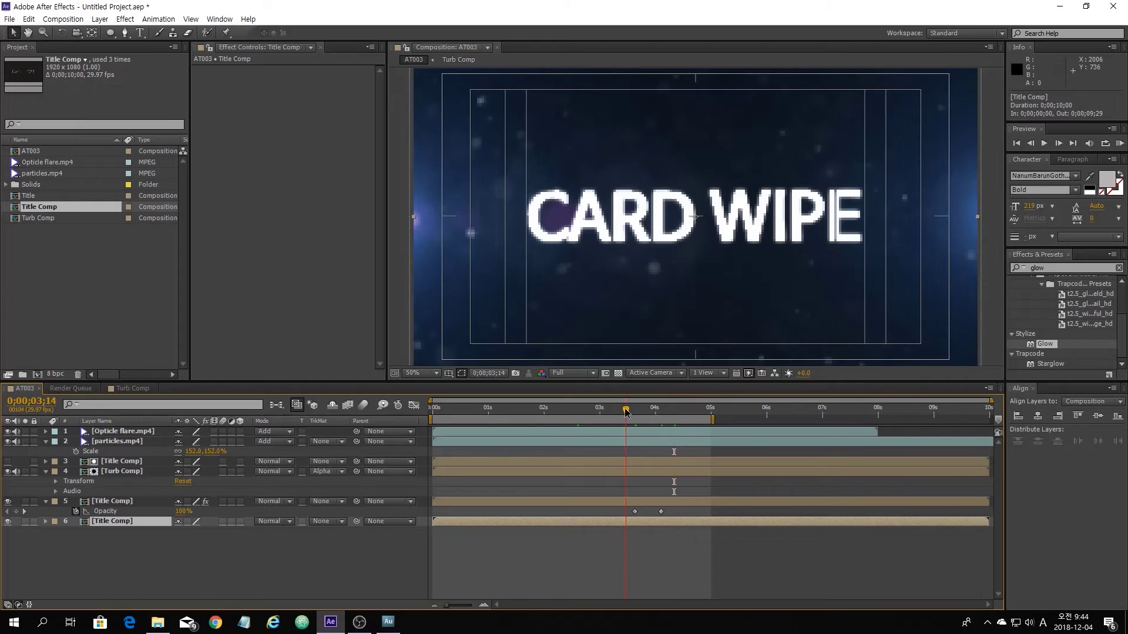
pyautogui.click(1045, 143)
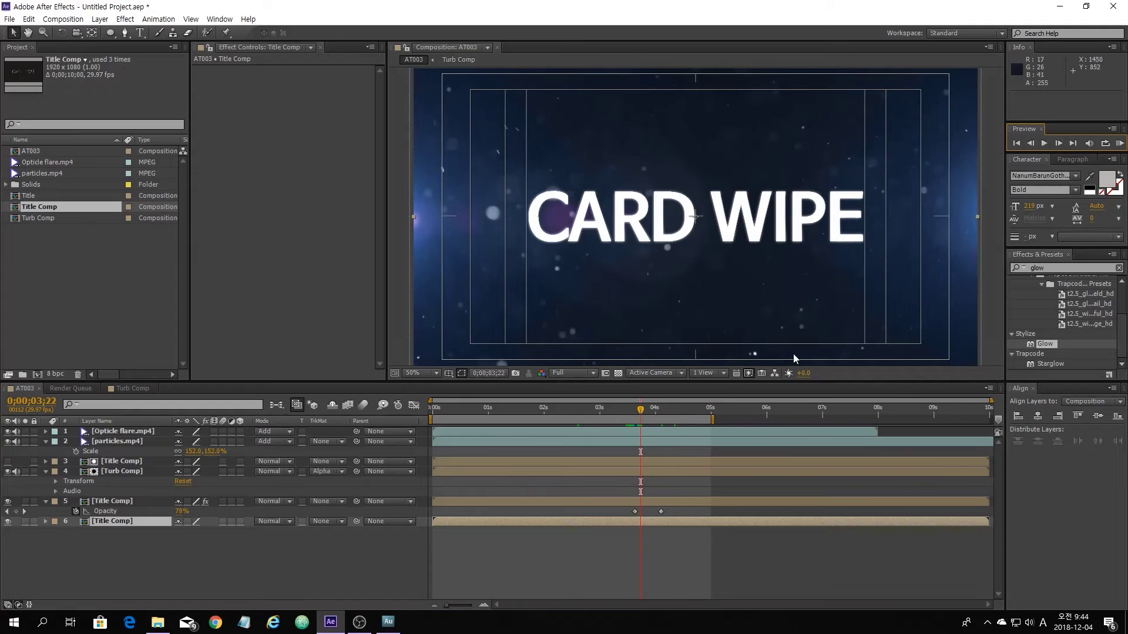
pyautogui.moveTo(641, 410); pyautogui.dragTo(668, 409)
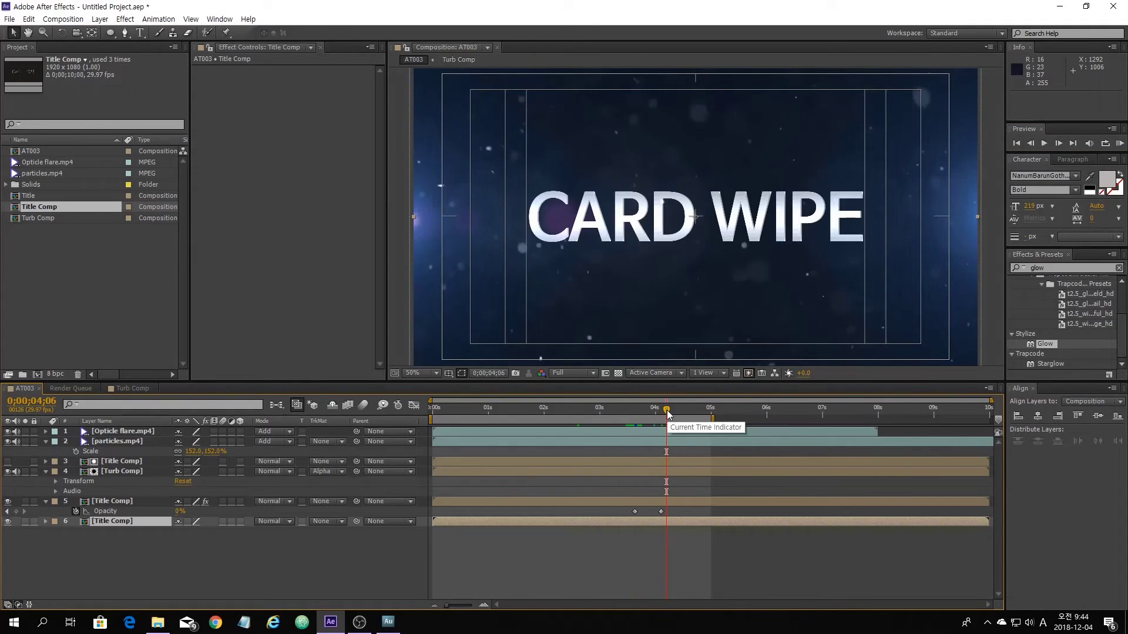
pyautogui.click(457, 405)
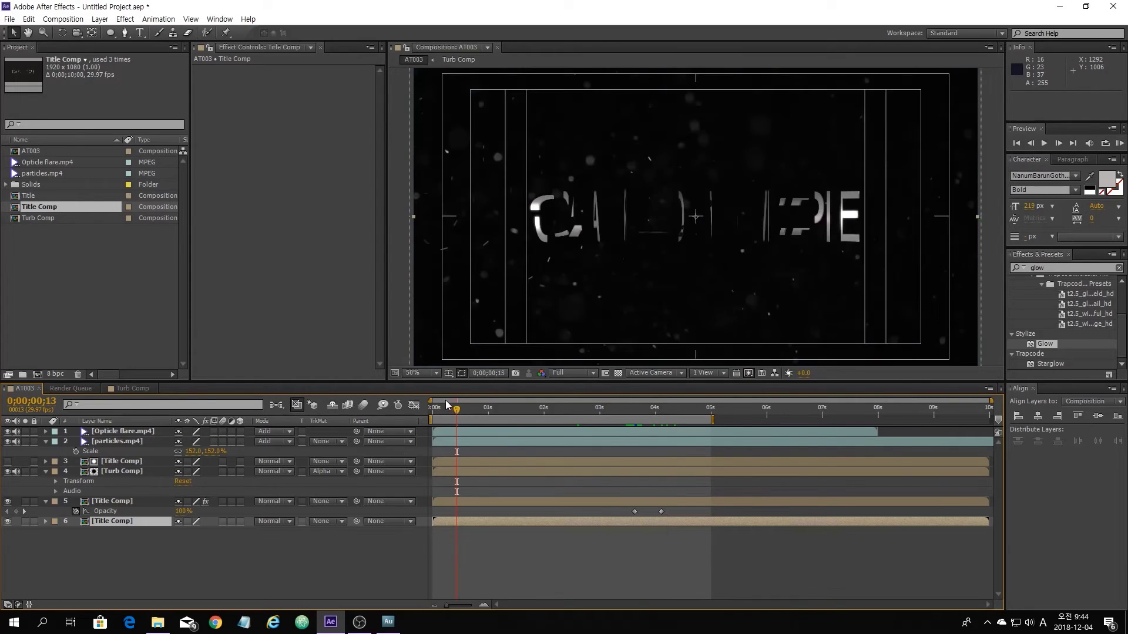
pyautogui.moveTo(456, 411); pyautogui.dragTo(509, 431)
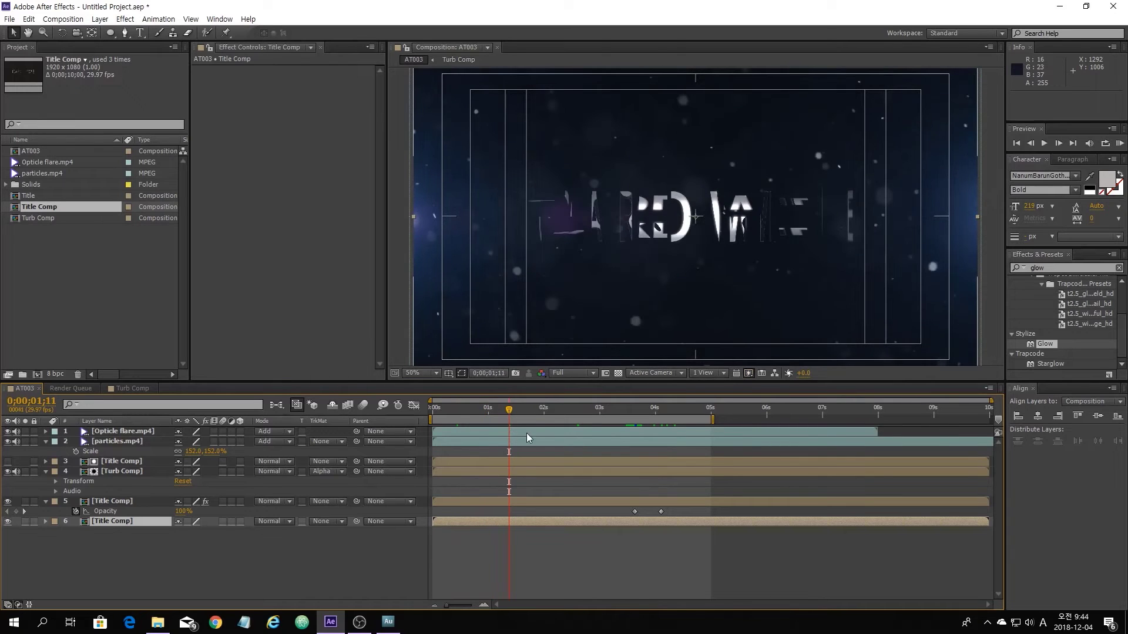
# - Set the composition preview resolution to Quarter and scrub to 0;00;02;03
pyautogui.click(580, 376)
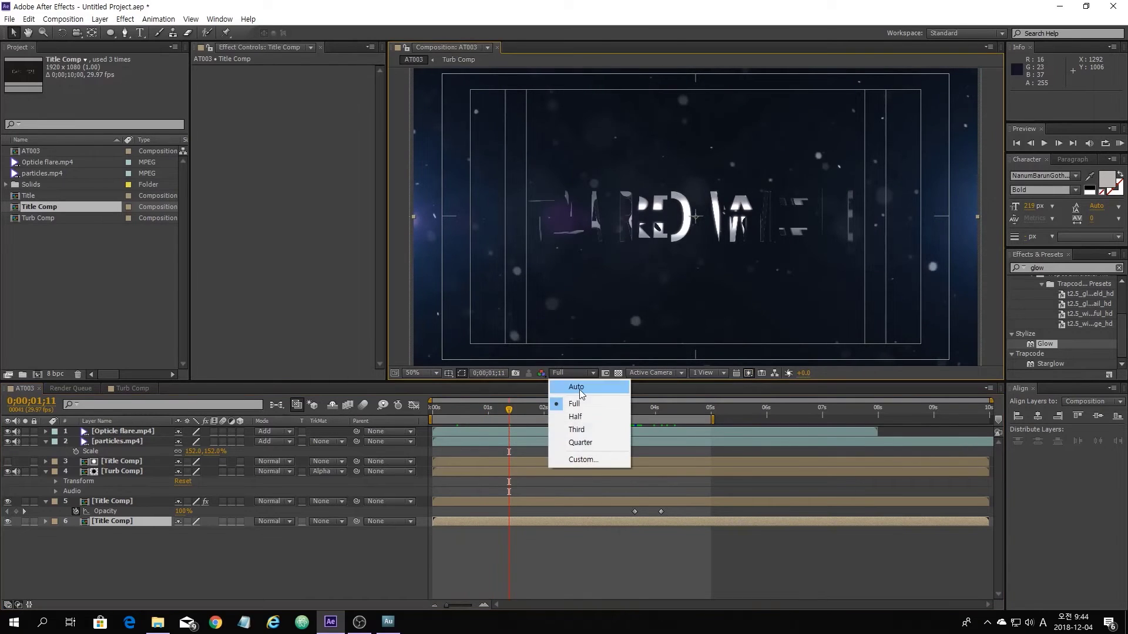
pyautogui.click(573, 438)
pyautogui.moveTo(509, 411); pyautogui.dragTo(549, 411)
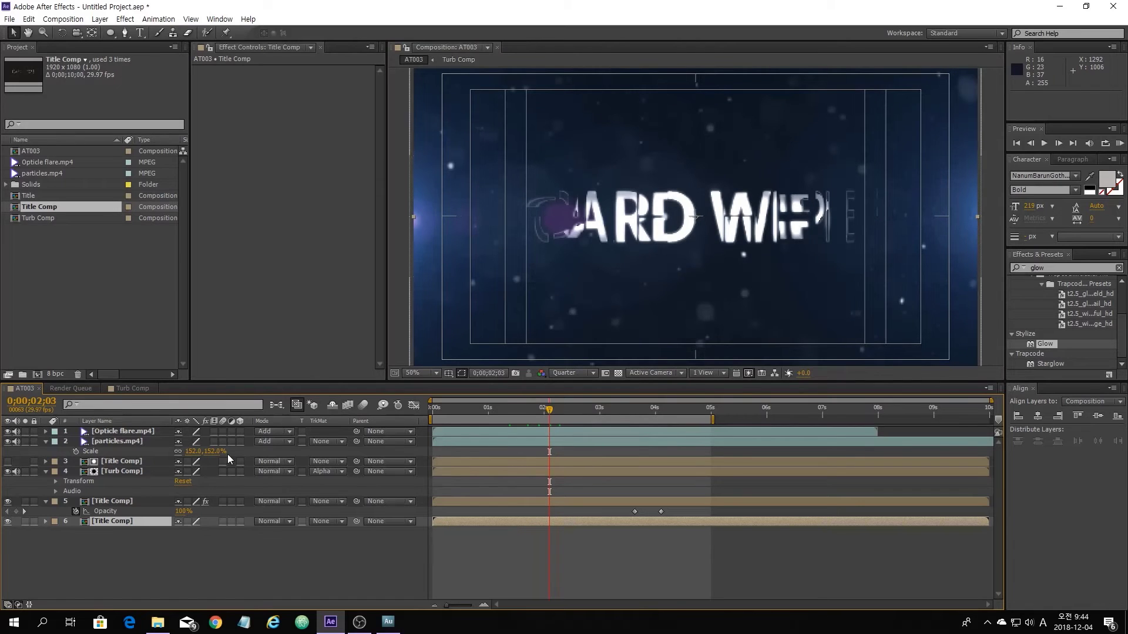
# - Duplicate the Turb Comp layer together with the Title Comp matte layer directly above it
pyautogui.click(126, 473)
pyautogui.keyDown('shift'); pyautogui.click(134, 463); pyautogui.keyUp('shift')
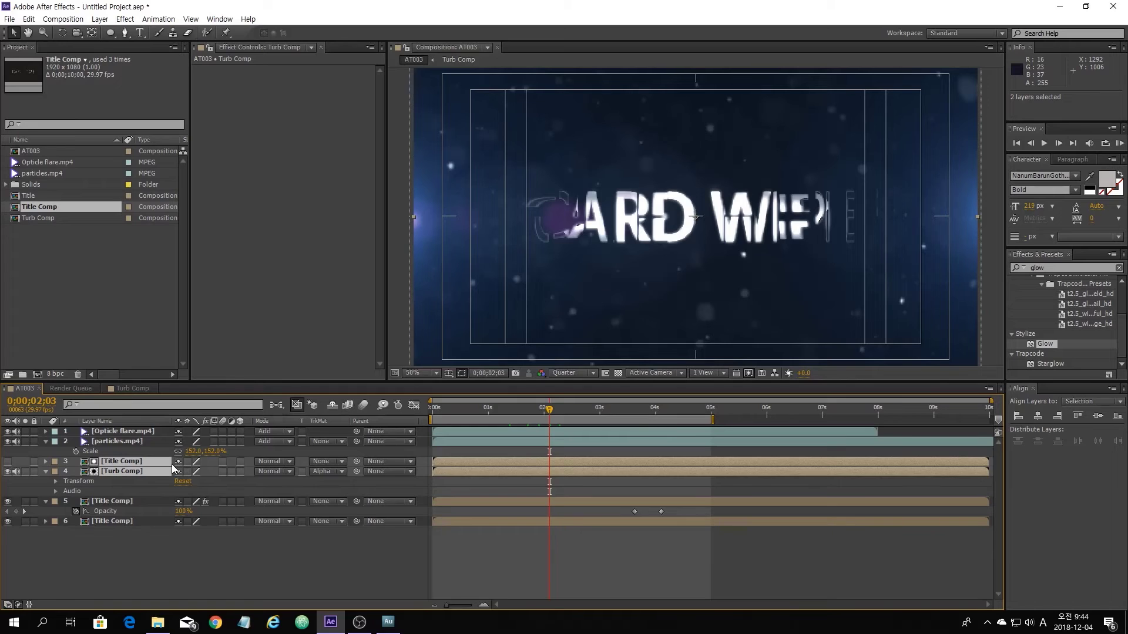
pyautogui.hotkey('ctrl', 'd')
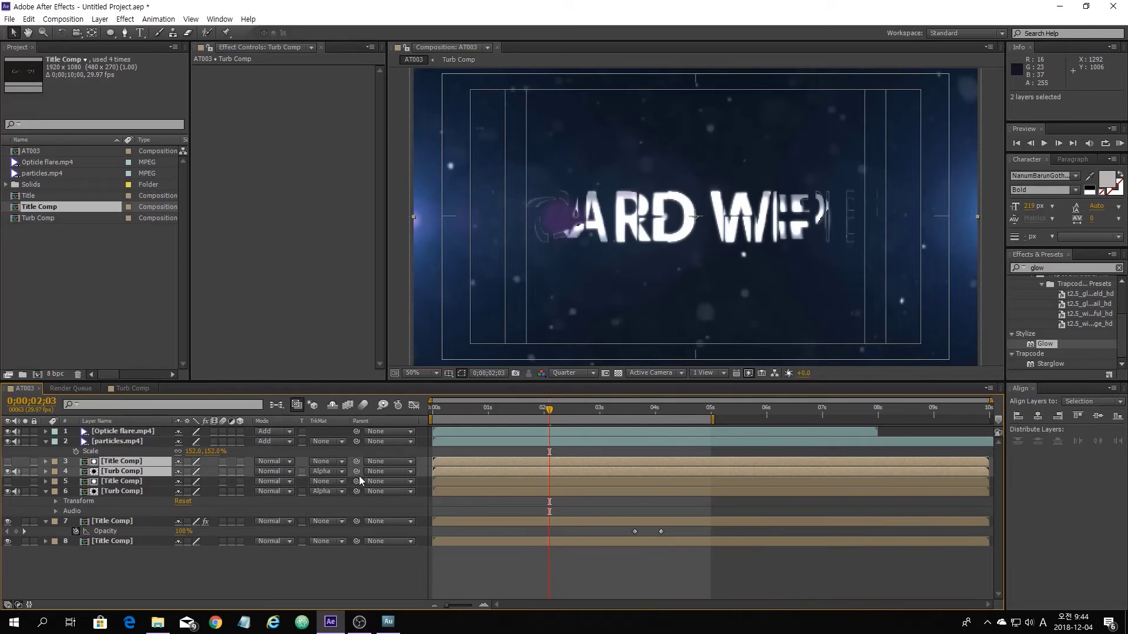
pyautogui.click(375, 567)
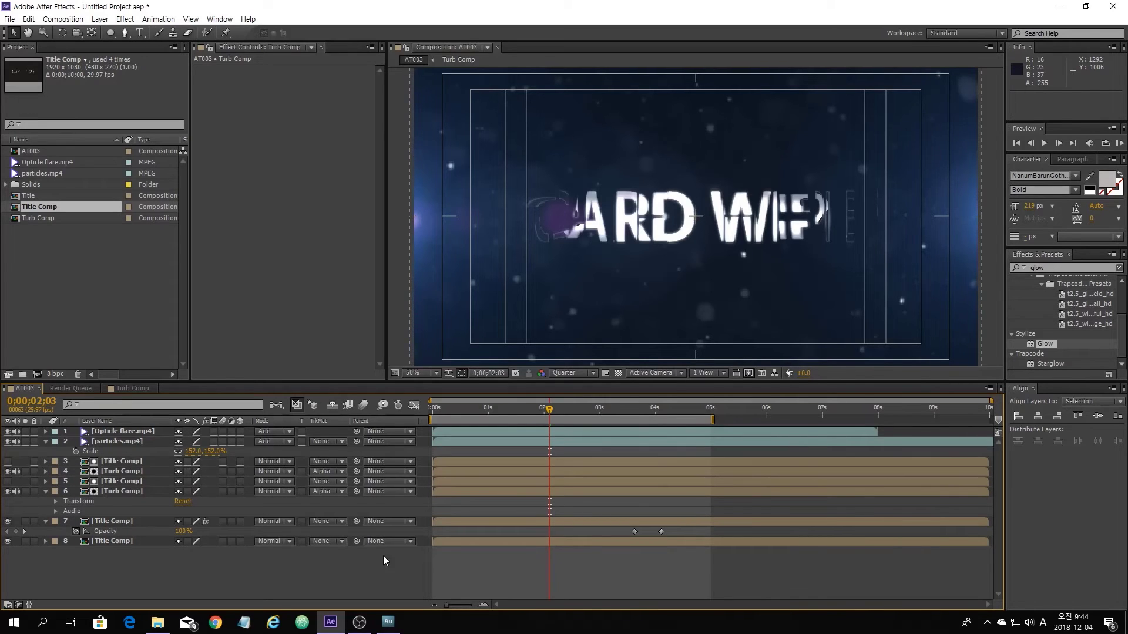
# - Shift the upper duplicated Turb Comp layer in time so that it starts at 0;00;00;16
pyautogui.click(446, 470)
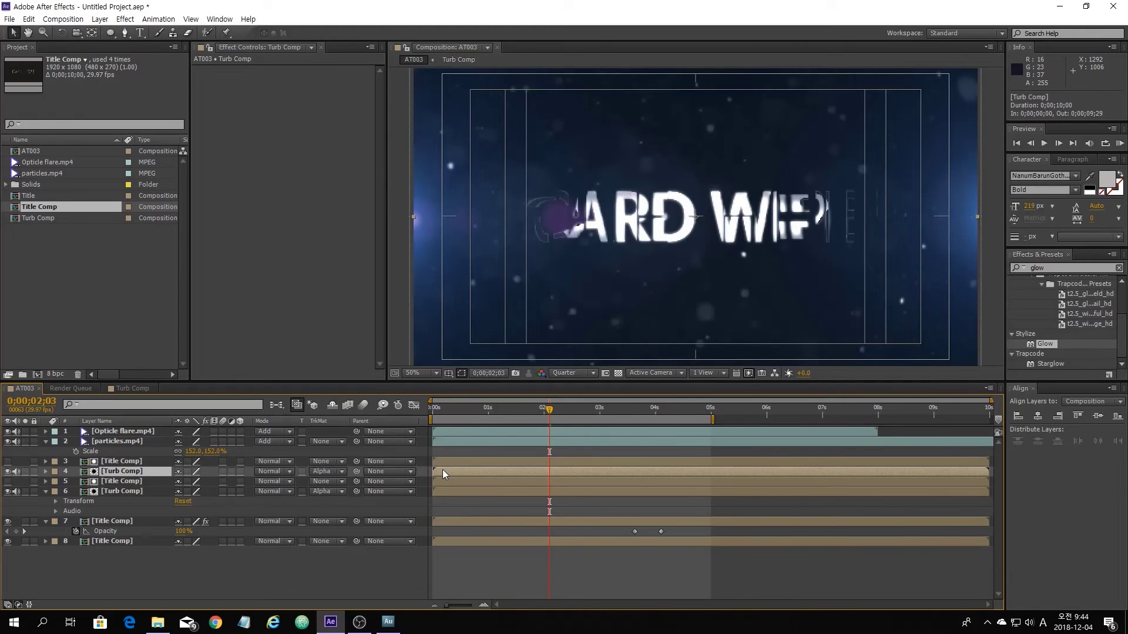
pyautogui.moveTo(442, 471); pyautogui.dragTo(459, 474)
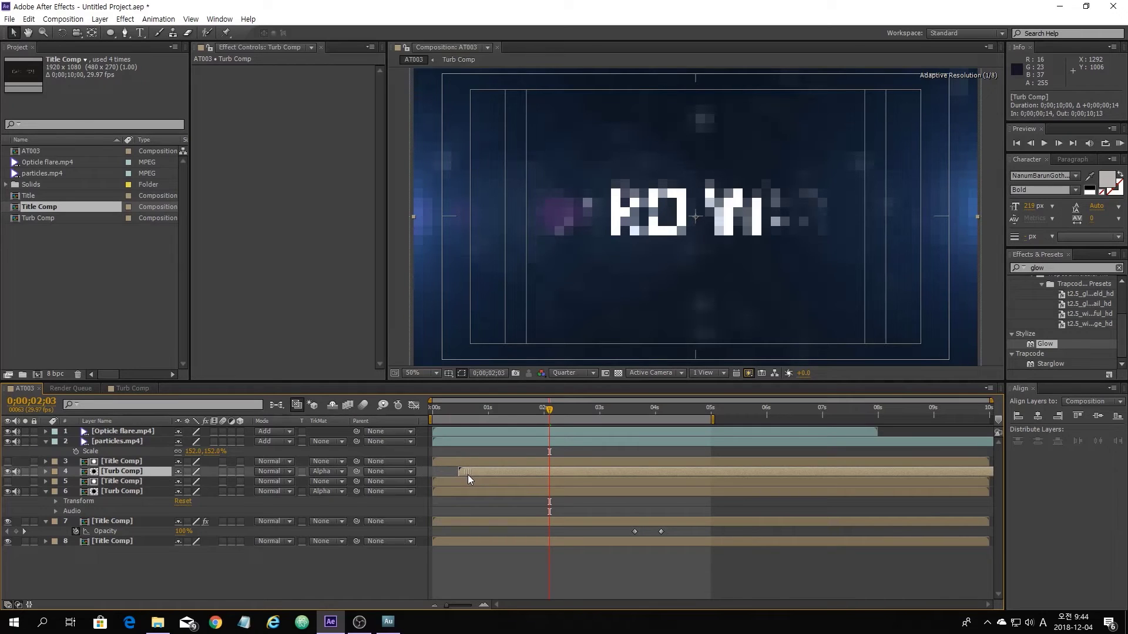
pyautogui.moveTo(470, 476); pyautogui.dragTo(470, 476)
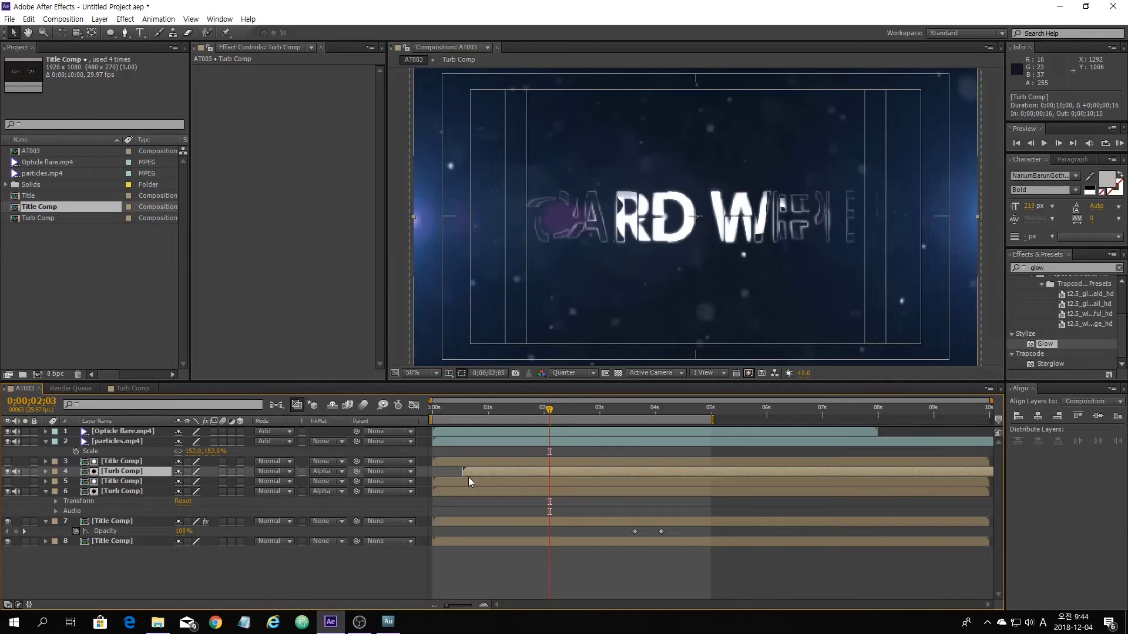
pyautogui.click(217, 568)
# - Duplicate the upper Turb Comp with its Title Comp matte, start the new Turb Comp at 0;00;01;01, and preview the animation
pyautogui.click(121, 471)
pyautogui.keyDown('ctrl'); pyautogui.click(133, 464); pyautogui.keyUp('ctrl')
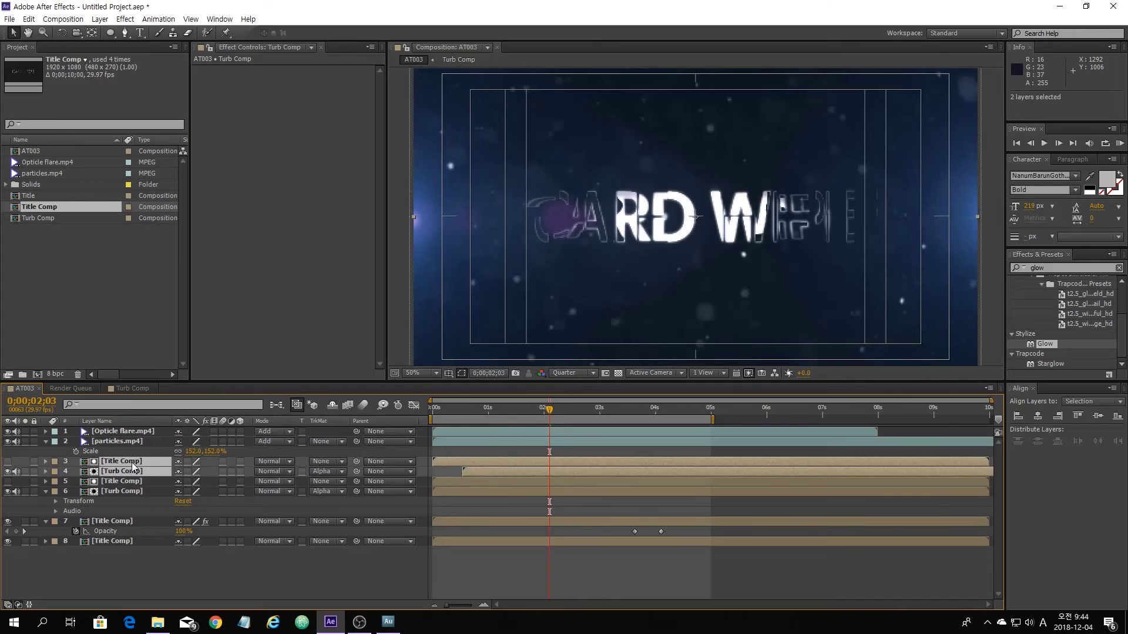
pyautogui.click(379, 575)
pyautogui.moveTo(474, 472); pyautogui.dragTo(504, 474)
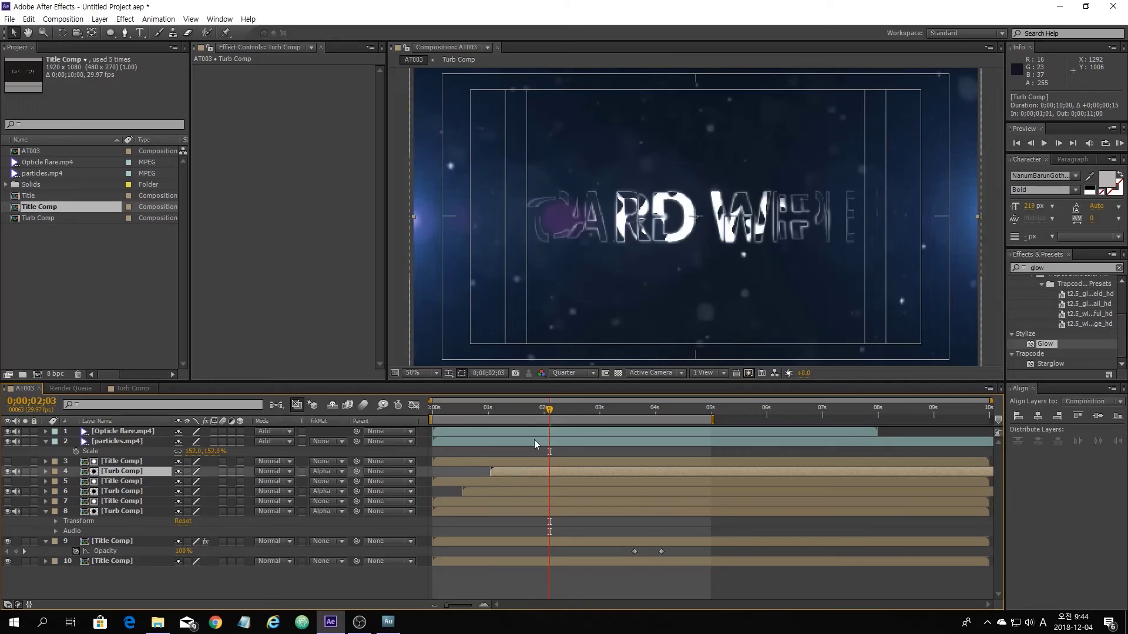
pyautogui.moveTo(549, 409); pyautogui.dragTo(426, 427)
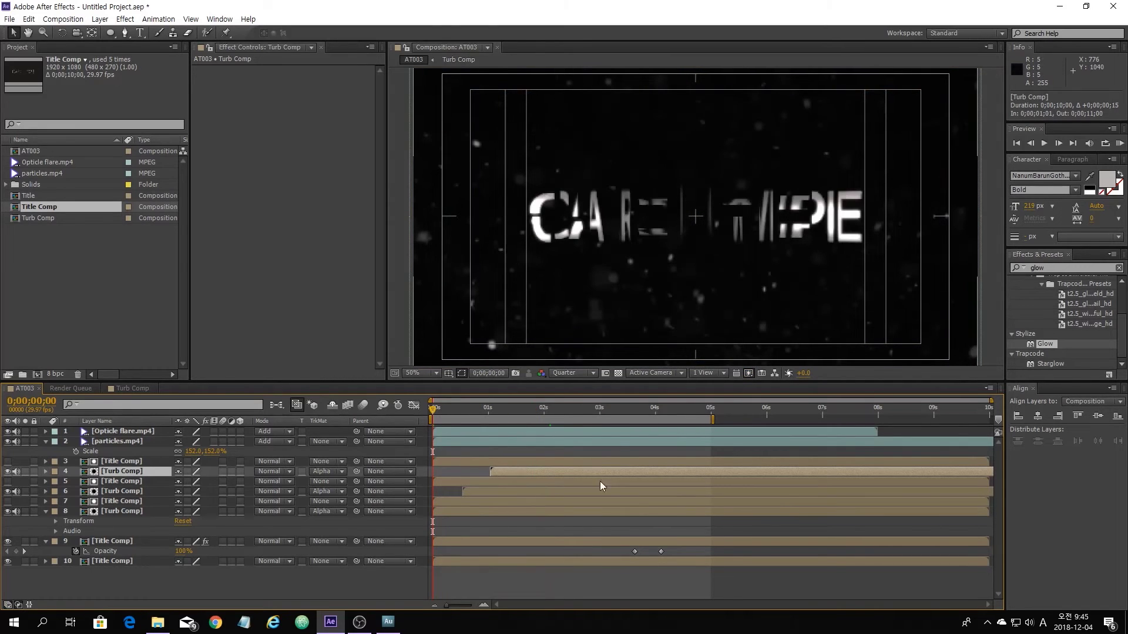
pyautogui.click(1045, 144)
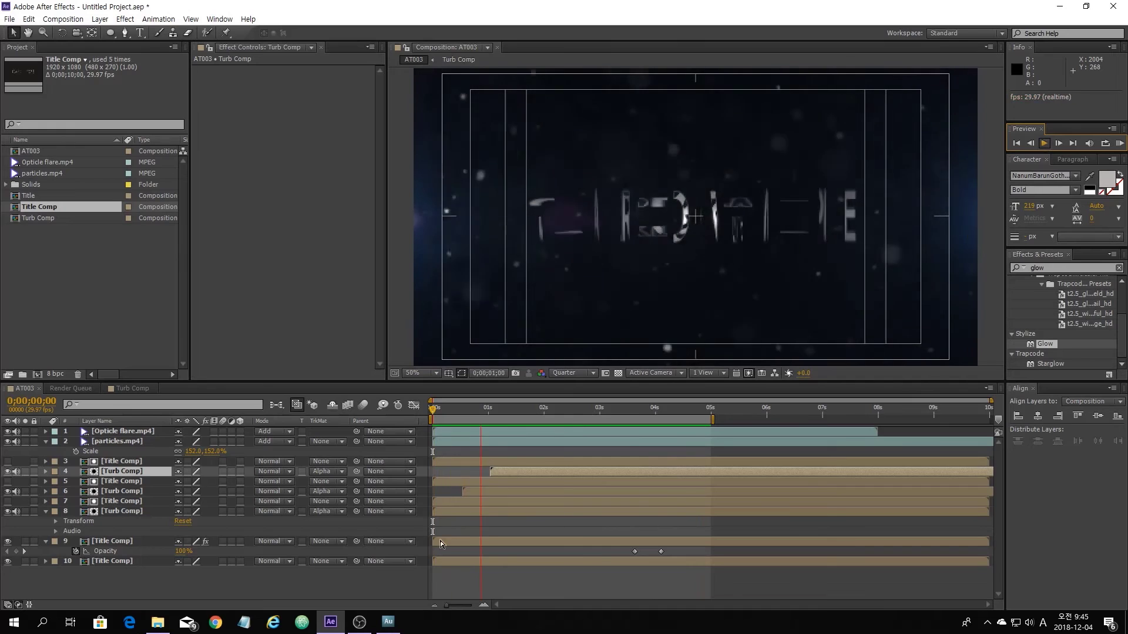
# - Add a new two-node camera layer to the AT003 composition
pyautogui.rightClick(403, 580)
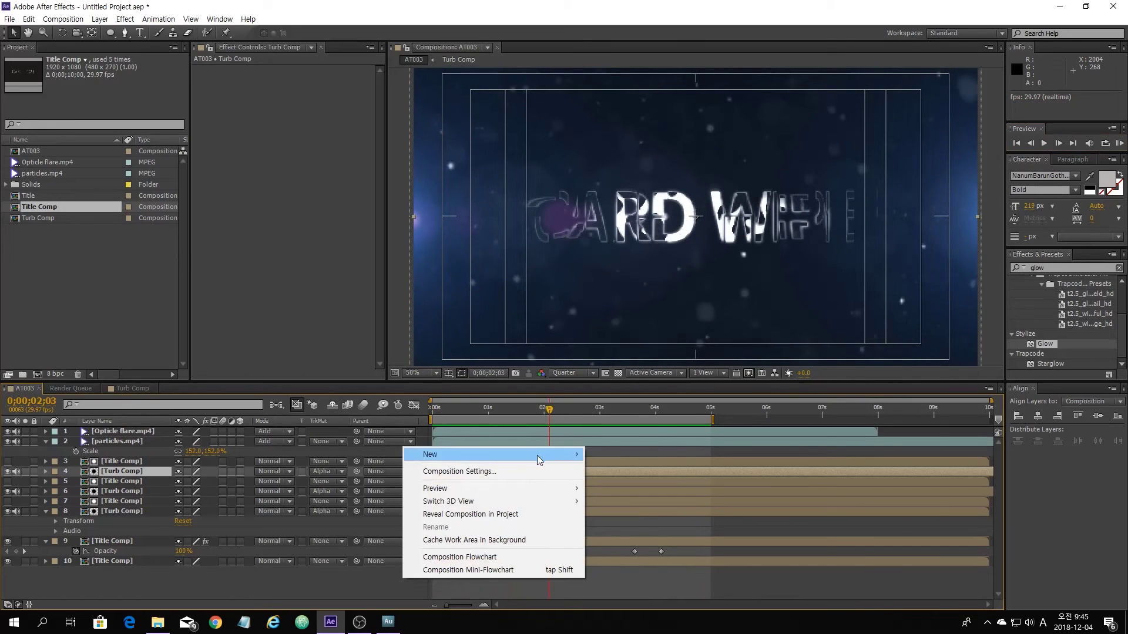
pyautogui.moveTo(552, 456)
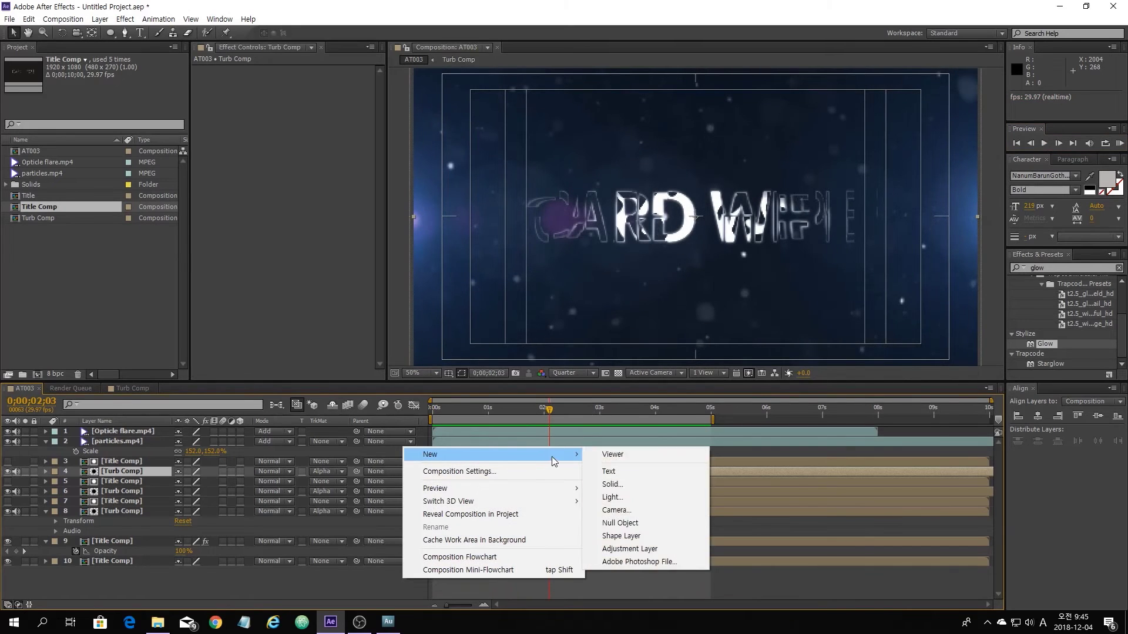
pyautogui.click(616, 510)
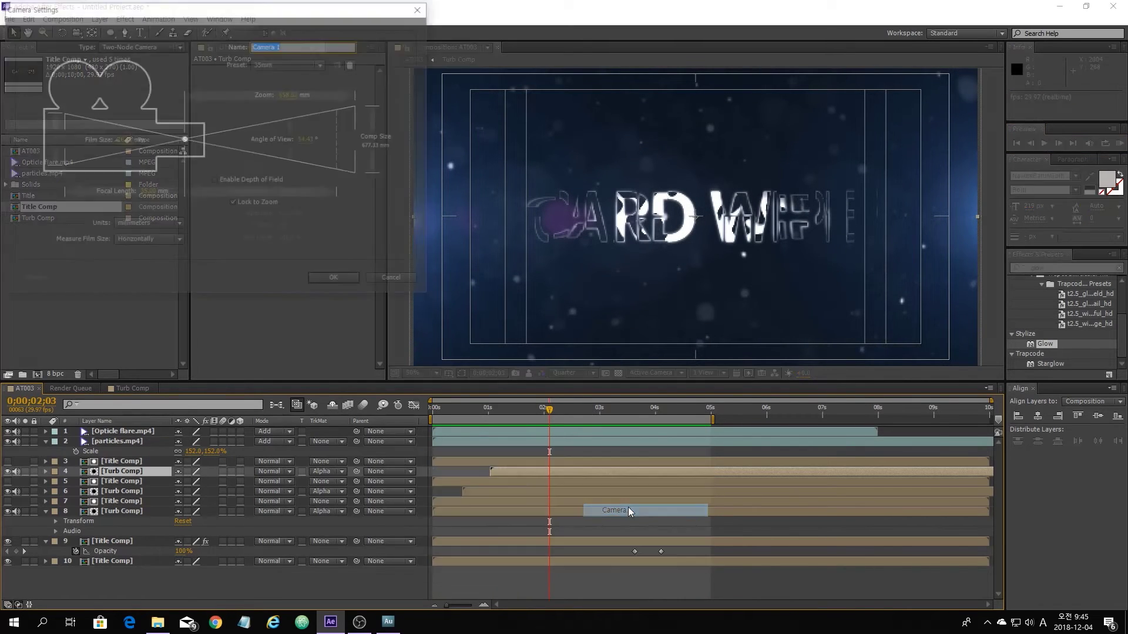
pyautogui.click(347, 281)
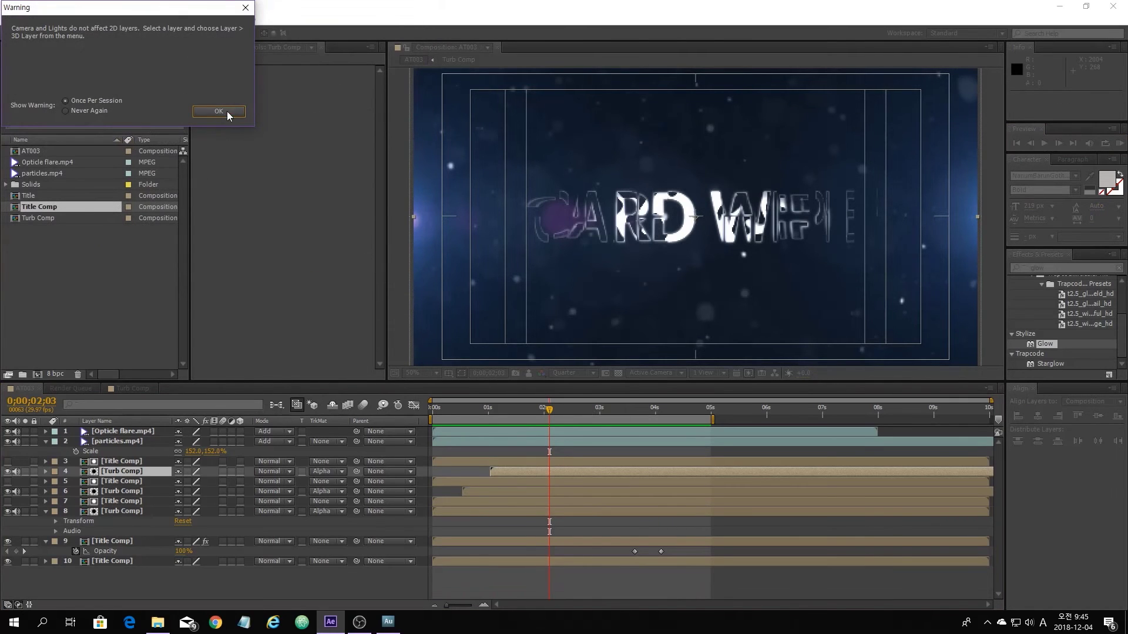
pyautogui.click(218, 112)
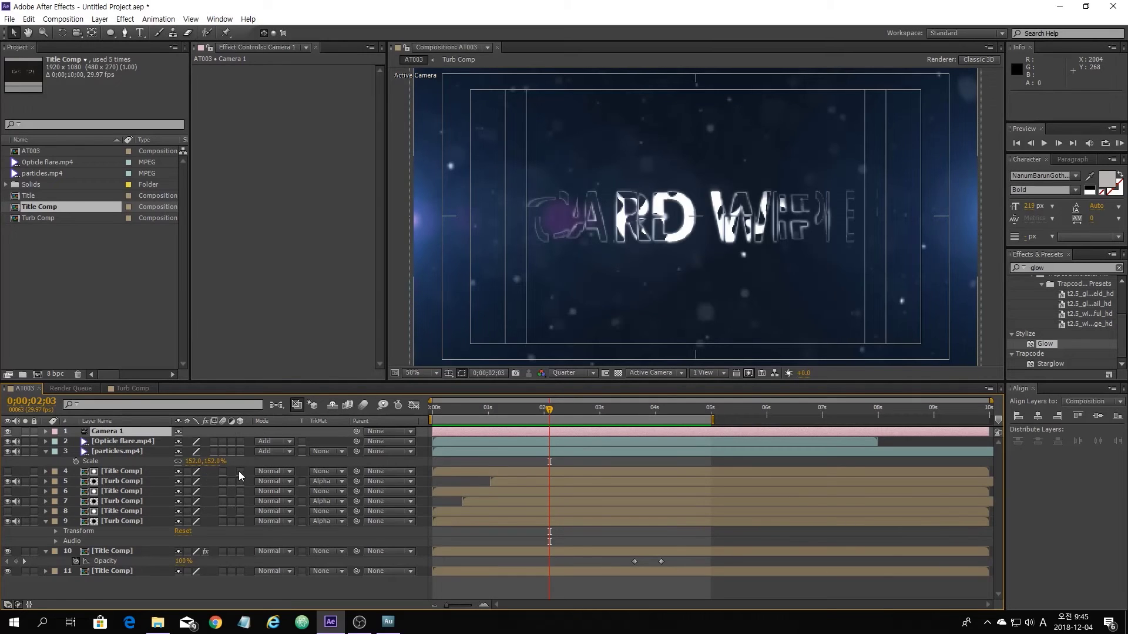
# - Make all the Title Comp and Turb Comp layers 3D and collapse the expanded layer properties
pyautogui.moveTo(239, 484); pyautogui.dragTo(242, 533)
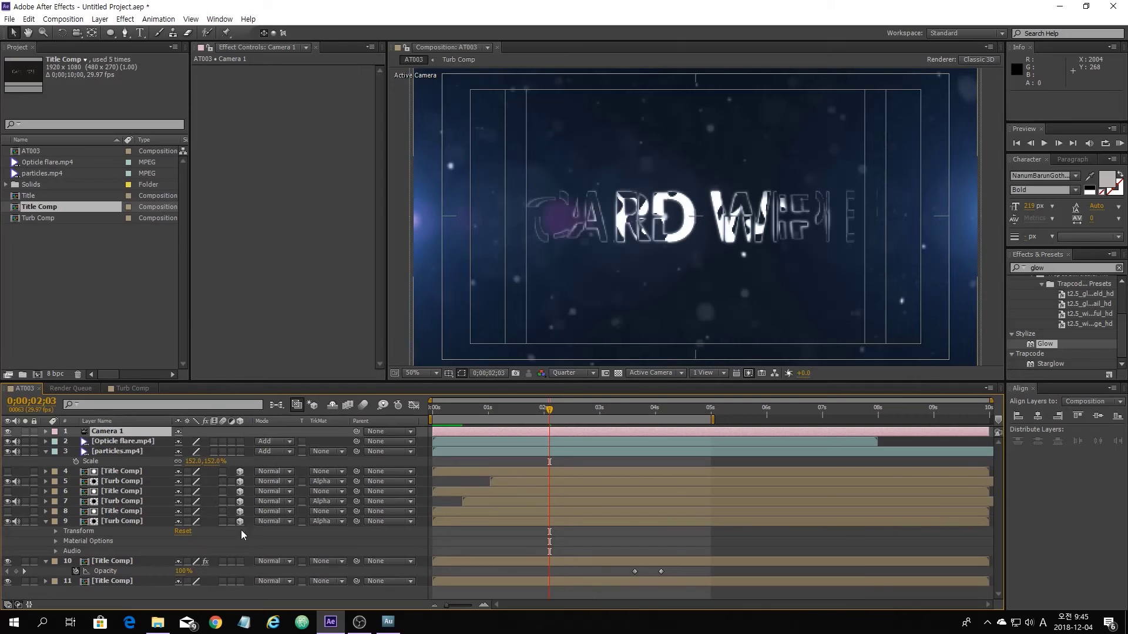
pyautogui.click(240, 562)
pyautogui.scroll(-1, 243, 554)
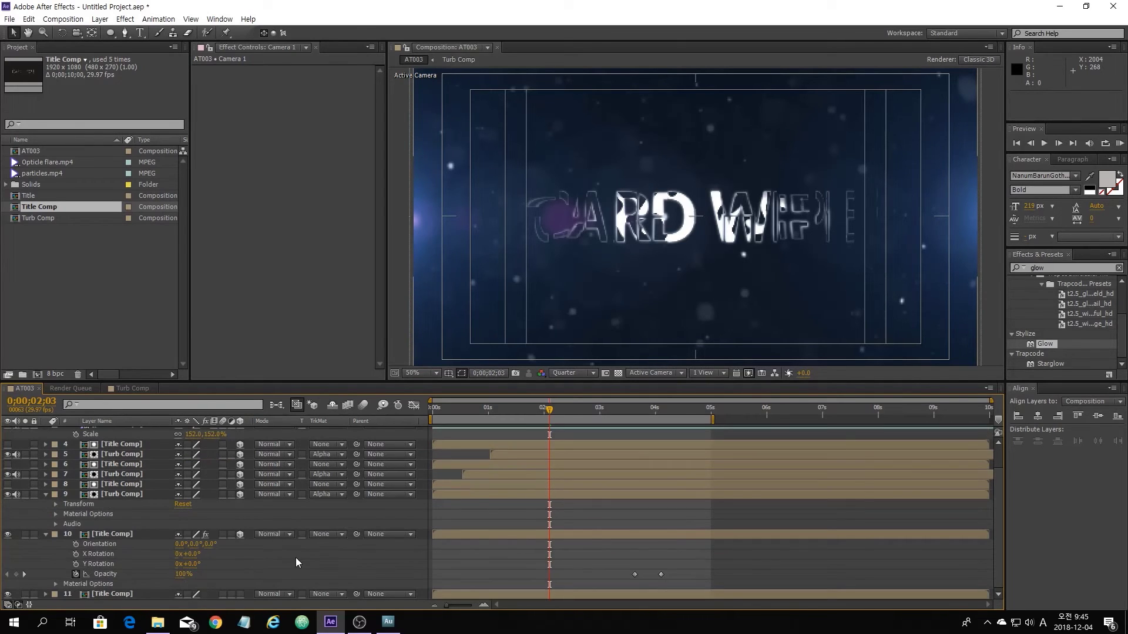
pyautogui.hotkey('ctrl', '`')
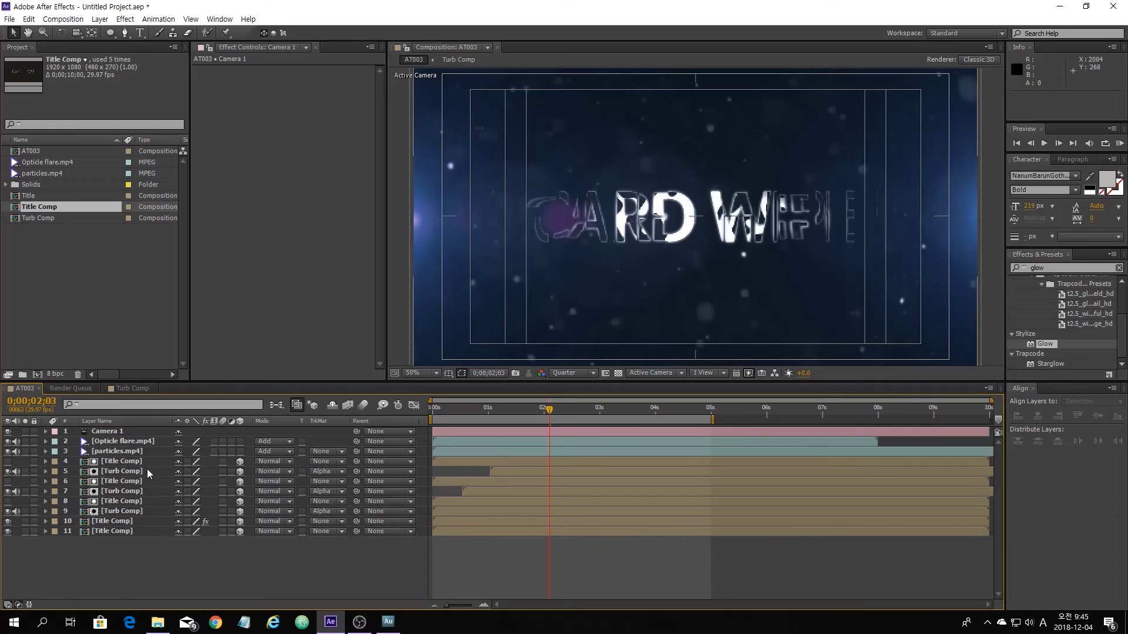
# - Set the camera's Z position to -558.7 at 0;00;00;00 and keyframe its Position there
pyautogui.click(132, 431)
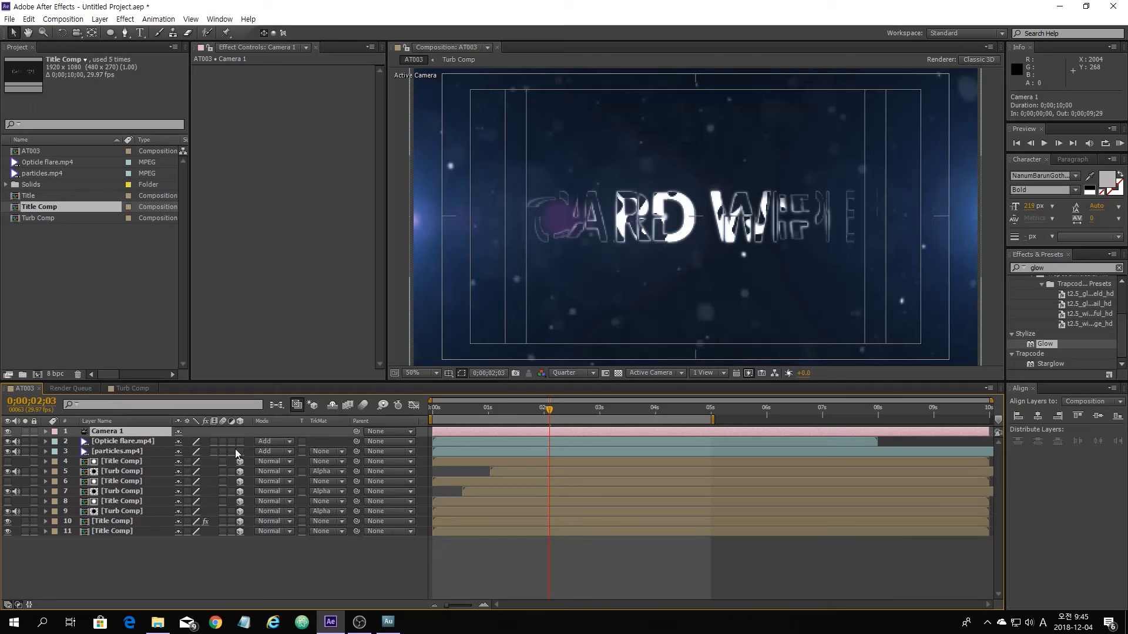
pyautogui.press('p')
pyautogui.moveTo(551, 411); pyautogui.dragTo(418, 420)
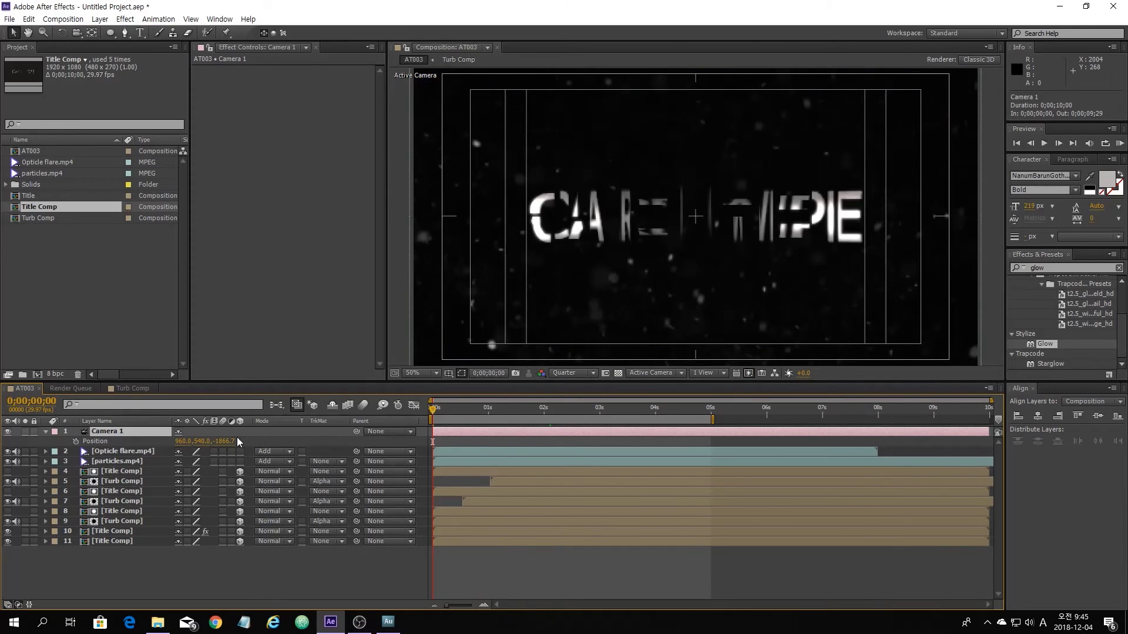
pyautogui.moveTo(221, 447); pyautogui.dragTo(355, 438)
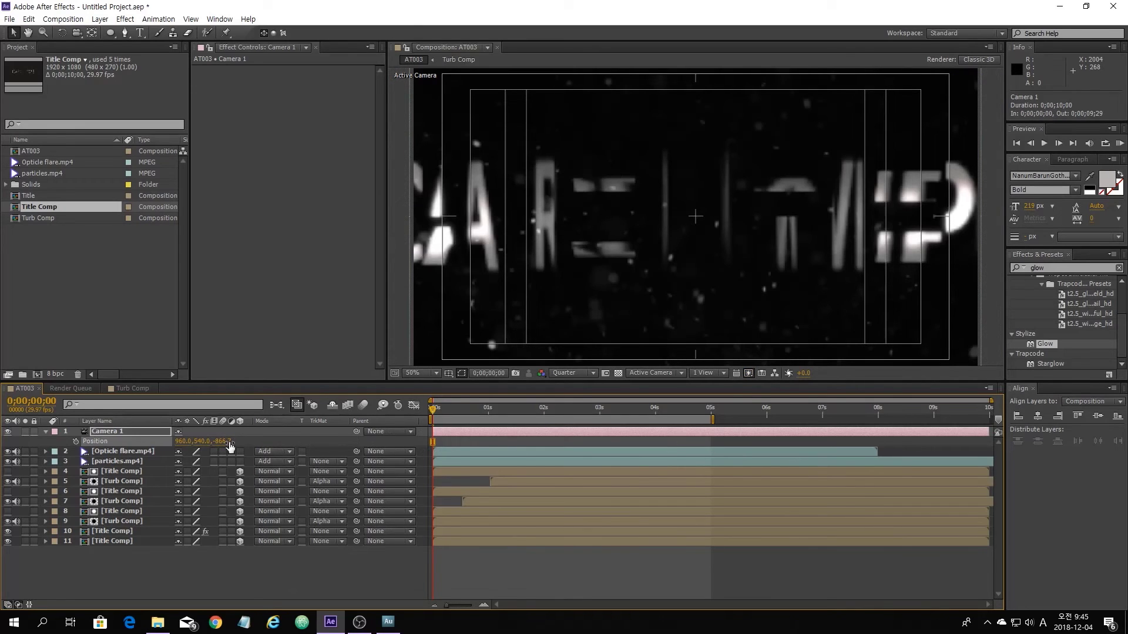
pyautogui.moveTo(264, 441); pyautogui.dragTo(294, 441)
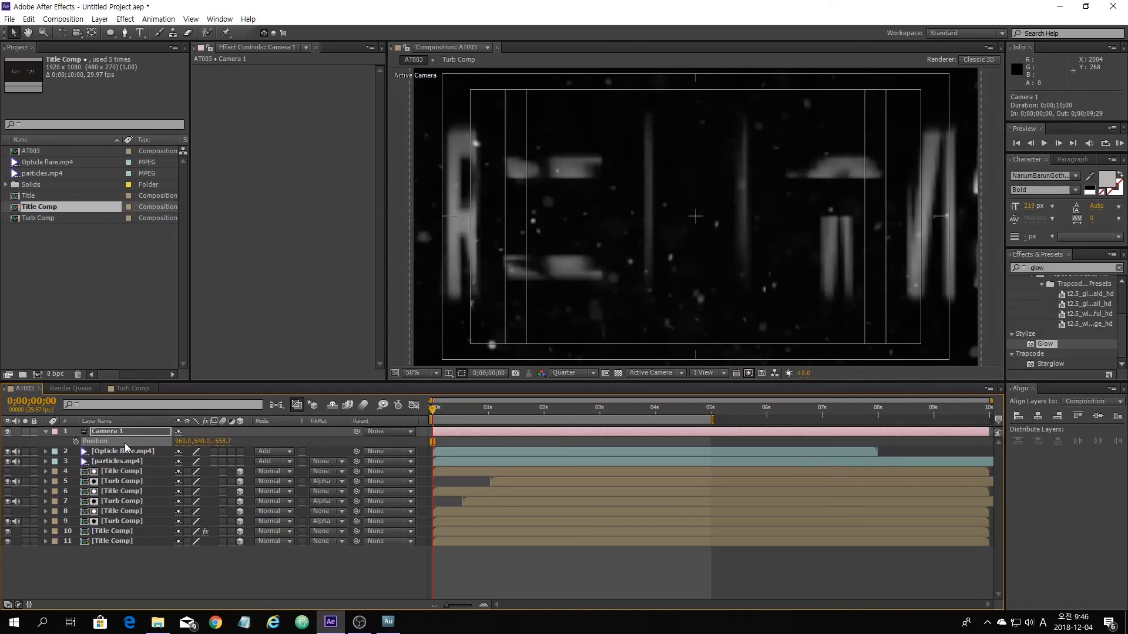
pyautogui.click(77, 441)
# - At 0;00;00;20, set a camera Position keyframe with the Z value at -1363.7
pyautogui.click(53, 402)
pyautogui.write('20')
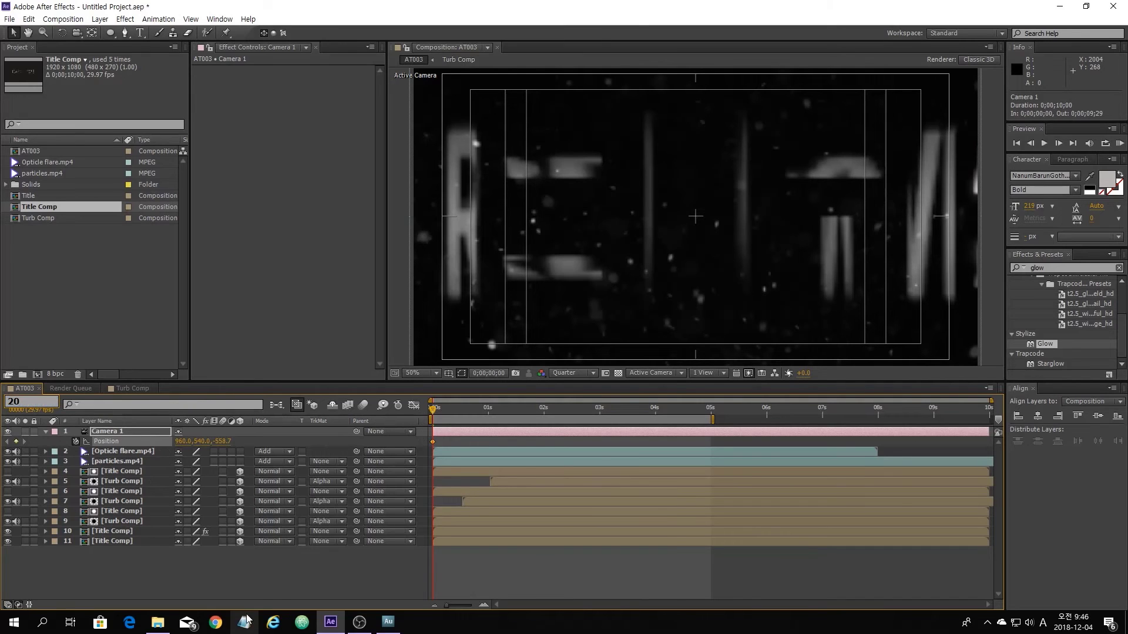
pyautogui.press('Return')
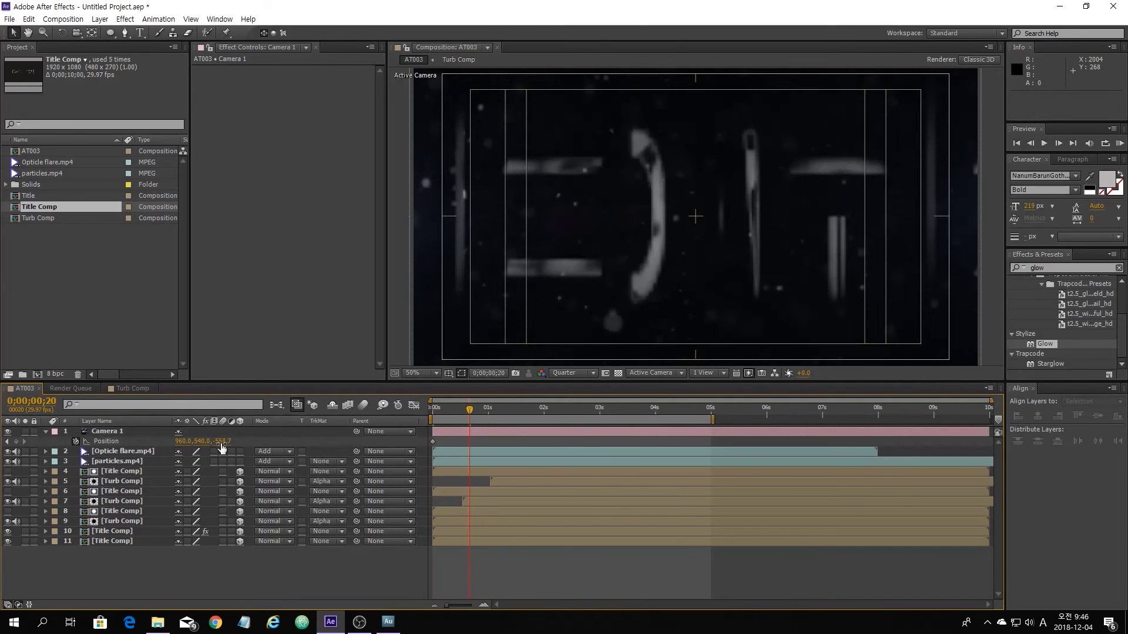
pyautogui.moveTo(216, 441); pyautogui.dragTo(128, 439)
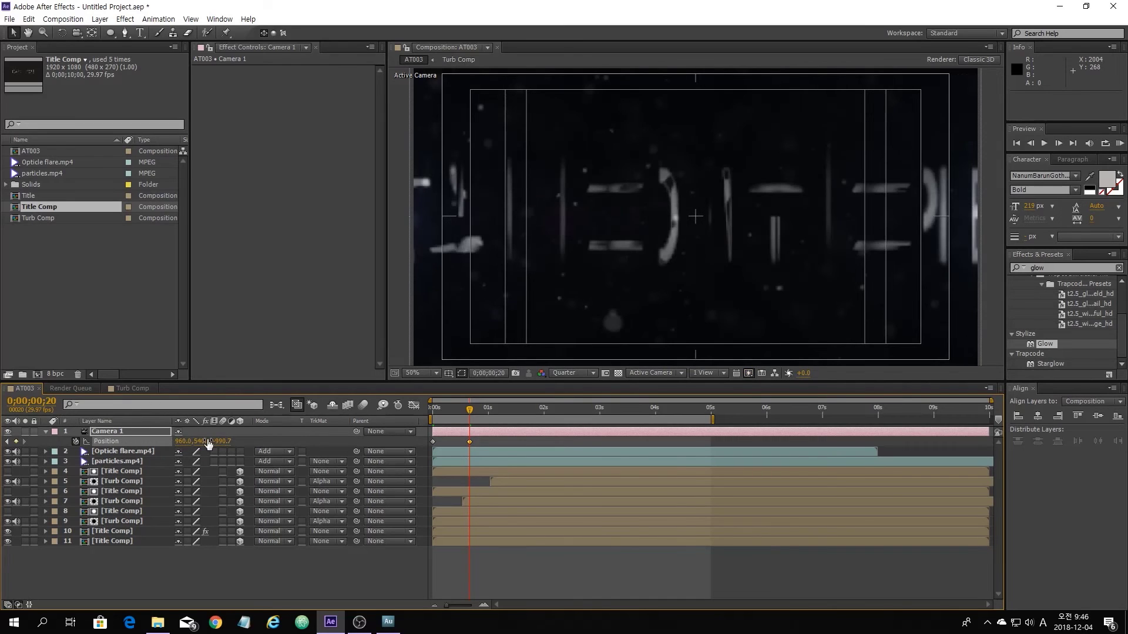
pyautogui.moveTo(222, 448)
pyautogui.mouseDown()
pyautogui.moveTo(165, 445)
pyautogui.moveTo(230, 456)
pyautogui.mouseUp()
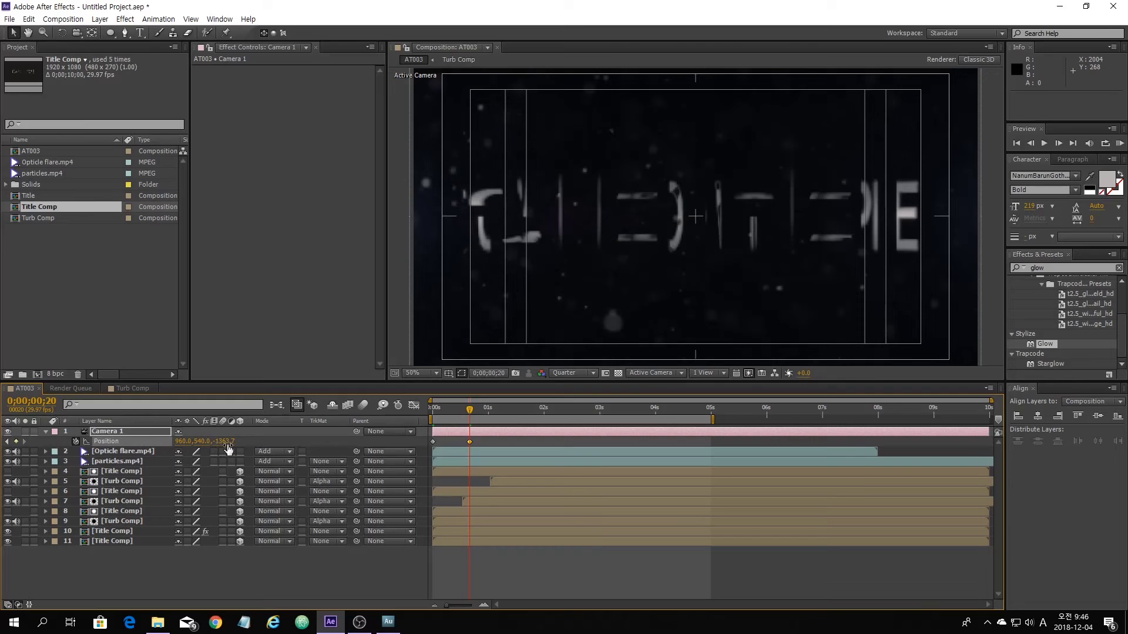
# - Extend the work area end to 0;00;07;29 and keyframe the camera's Z position at -1894.7 there
pyautogui.moveTo(470, 413); pyautogui.dragTo(712, 411)
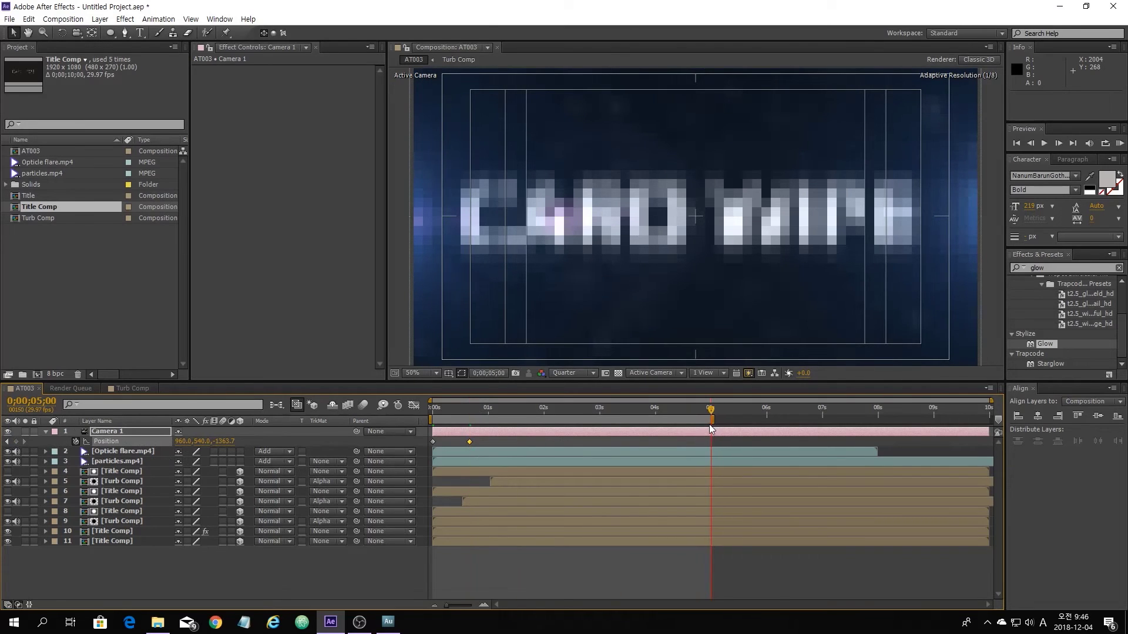
pyautogui.moveTo(710, 424); pyautogui.dragTo(1002, 433)
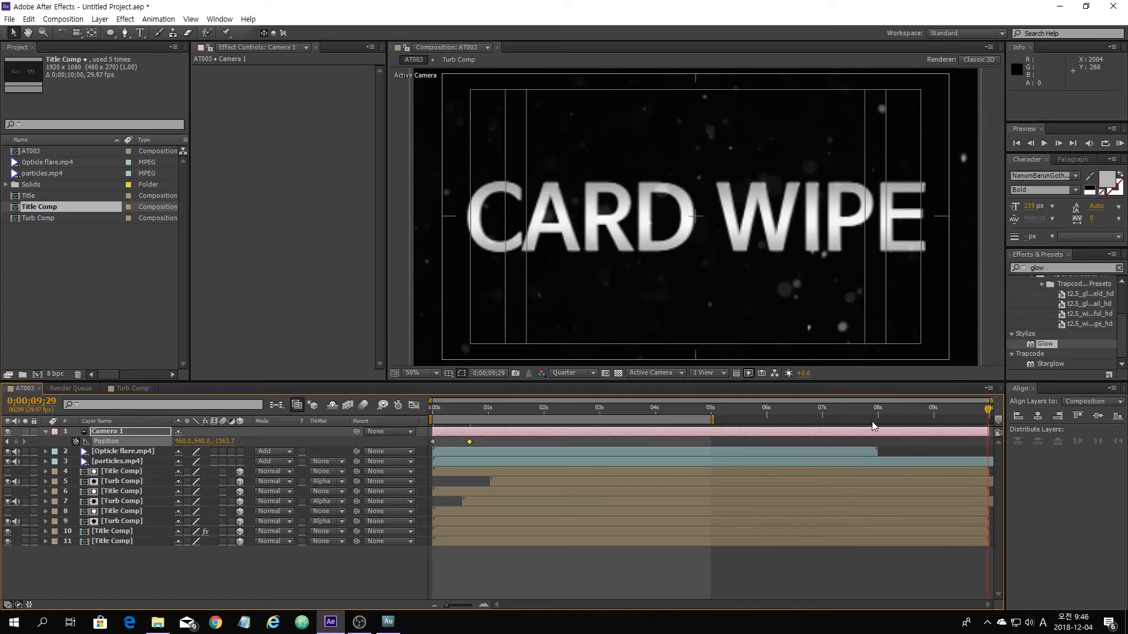
pyautogui.click(878, 415)
pyautogui.click(875, 415)
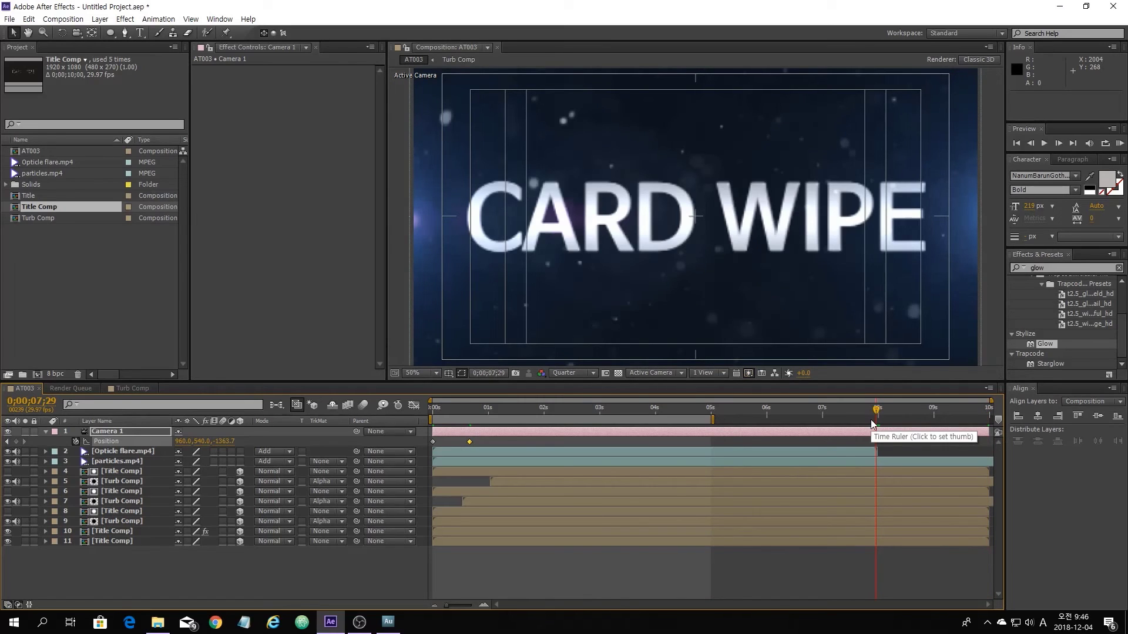
pyautogui.press('n')
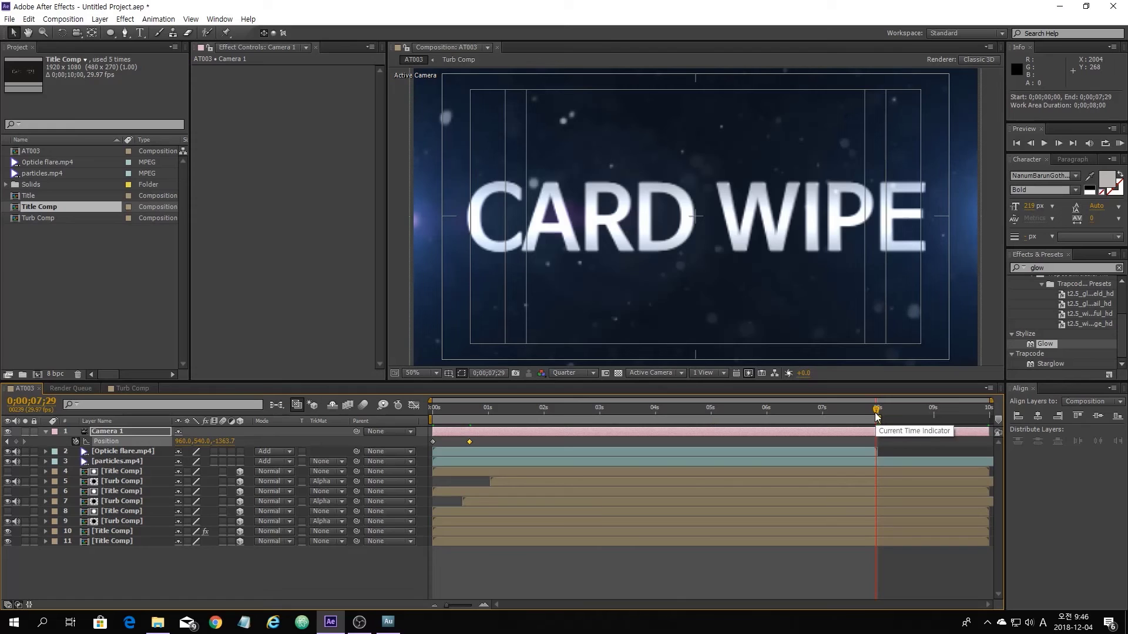
pyautogui.moveTo(226, 446)
pyautogui.mouseDown()
pyautogui.moveTo(212, 445)
pyautogui.moveTo(241, 437)
pyautogui.moveTo(229, 446)
pyautogui.moveTo(244, 449)
pyautogui.moveTo(217, 450)
pyautogui.mouseUp()
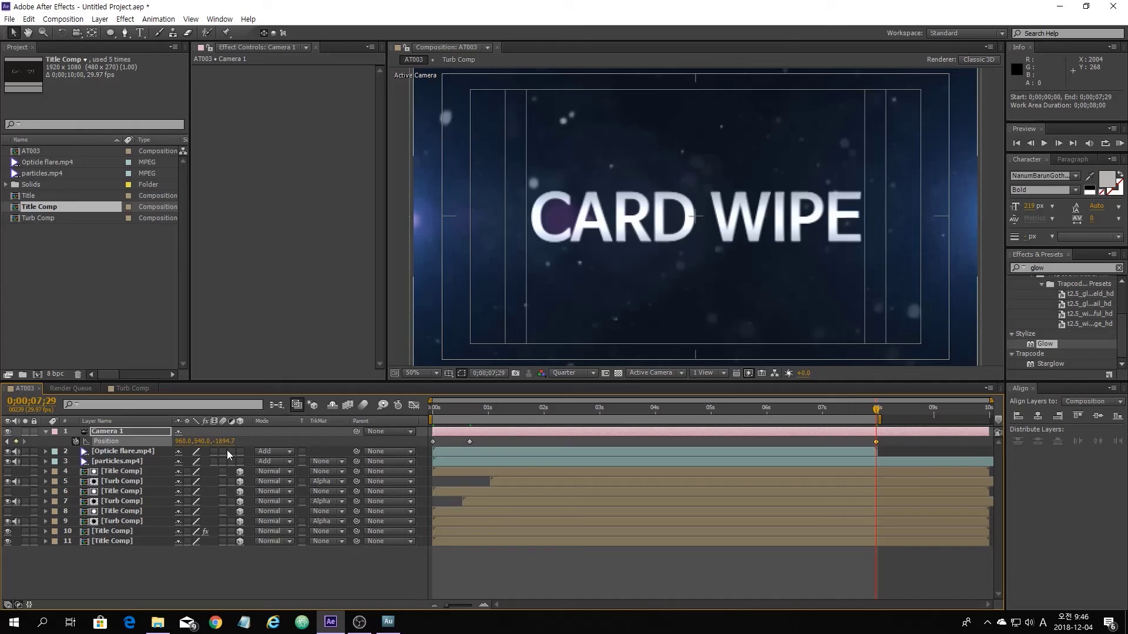
pyautogui.click(368, 559)
# - Apply Easy Ease to the camera's first two Position keyframes and reshape the speed graph to peak right at the start
pyautogui.moveTo(444, 411); pyautogui.dragTo(428, 442)
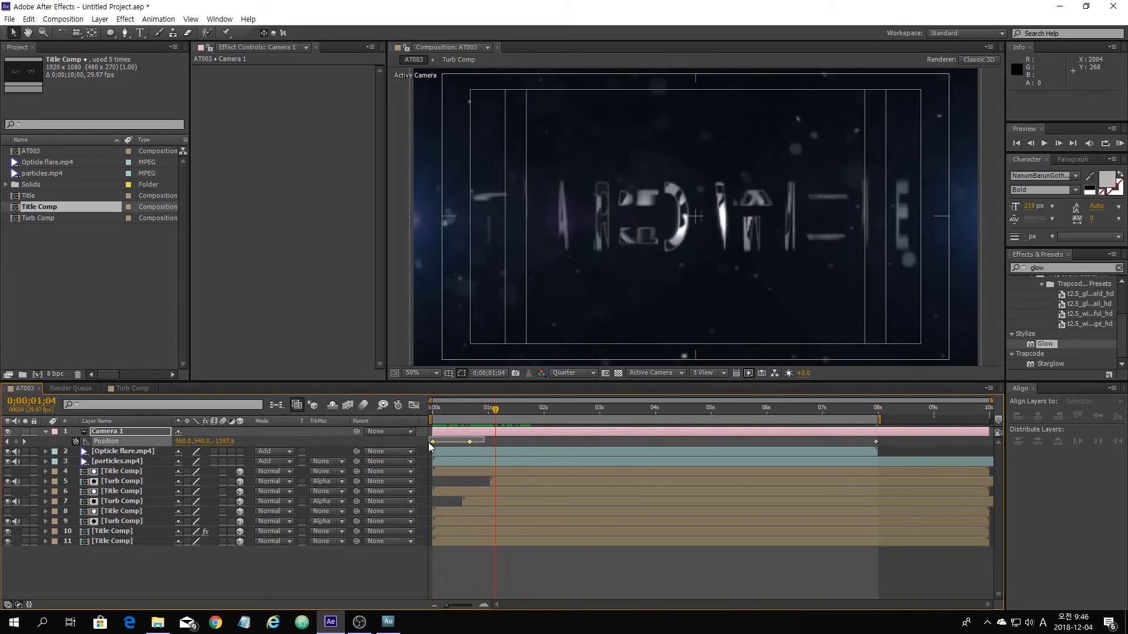
pyautogui.press('F9')
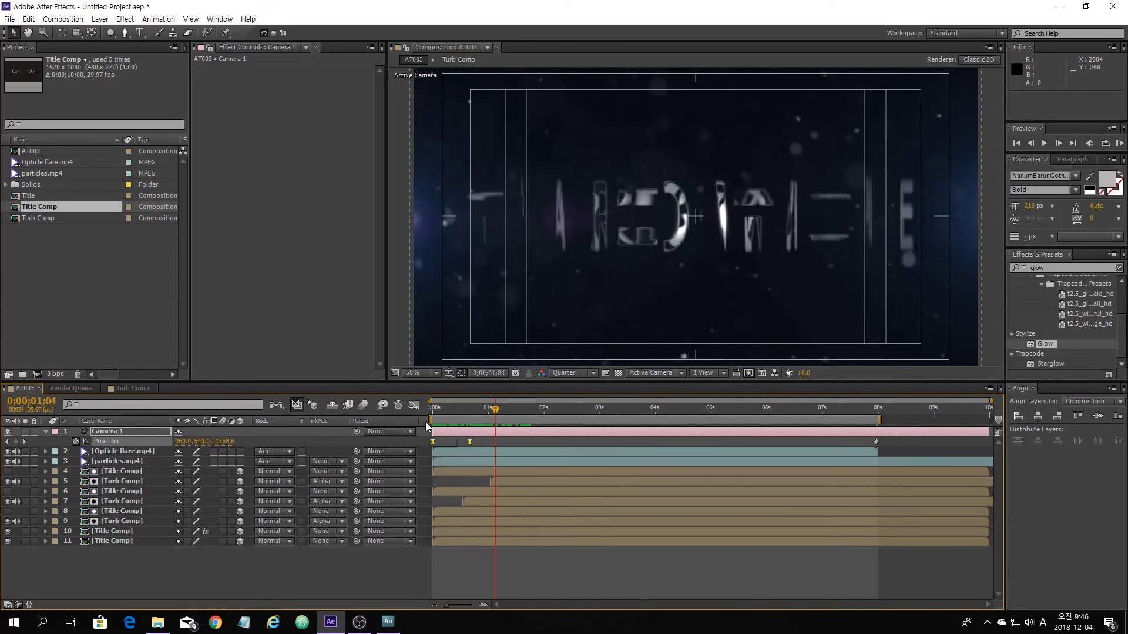
pyautogui.click(414, 406)
pyautogui.moveTo(478, 554); pyautogui.dragTo(457, 571)
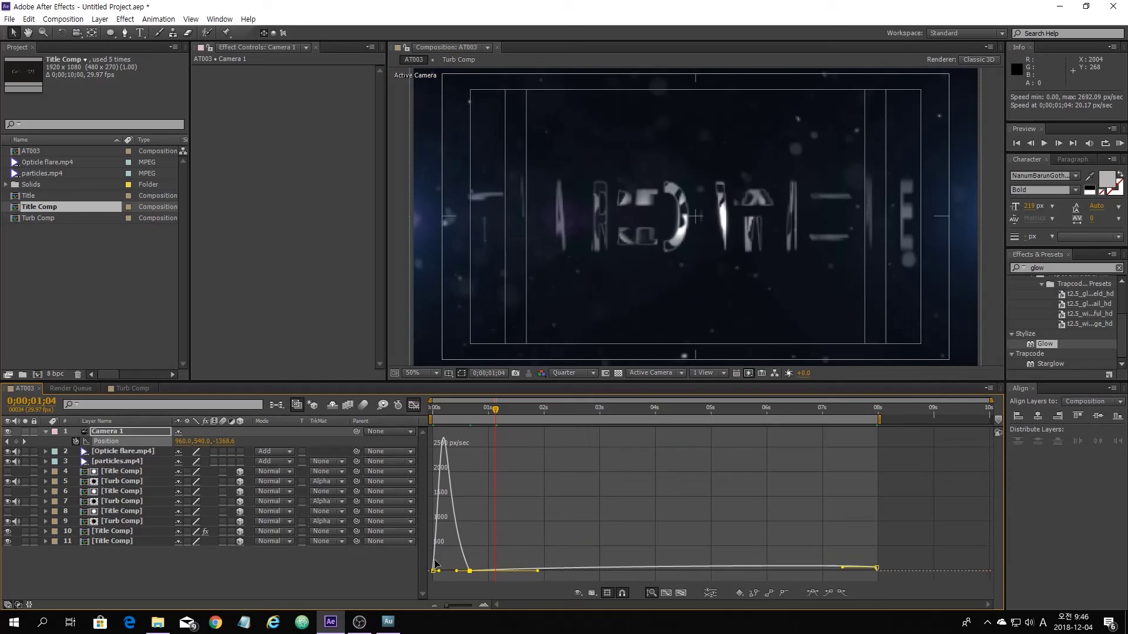
pyautogui.moveTo(438, 576); pyautogui.dragTo(442, 573)
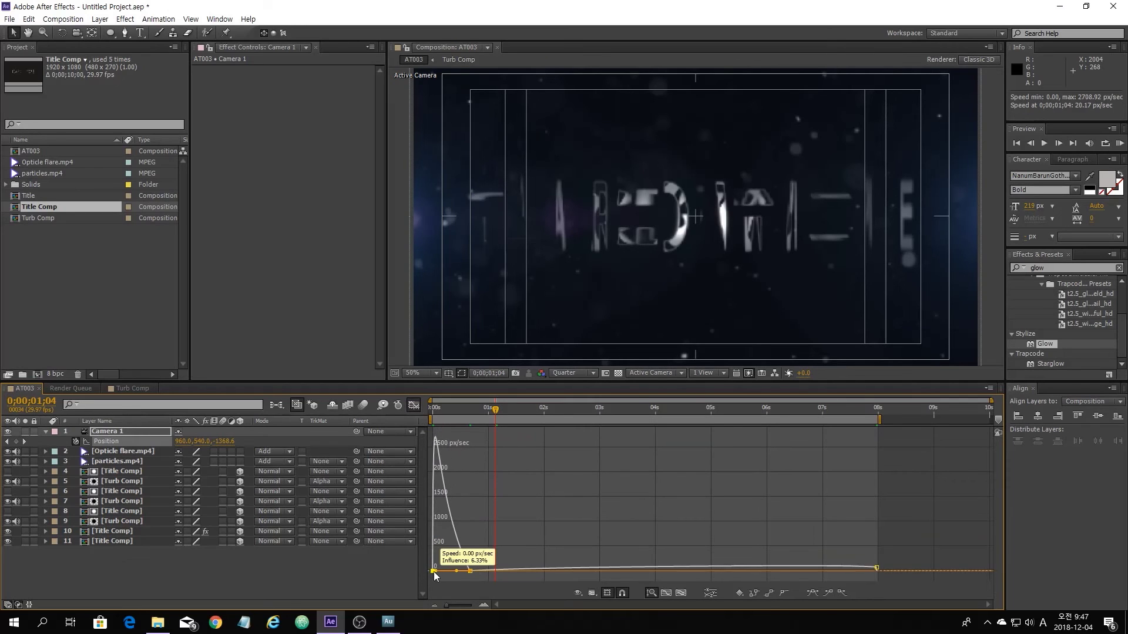
pyautogui.click(413, 405)
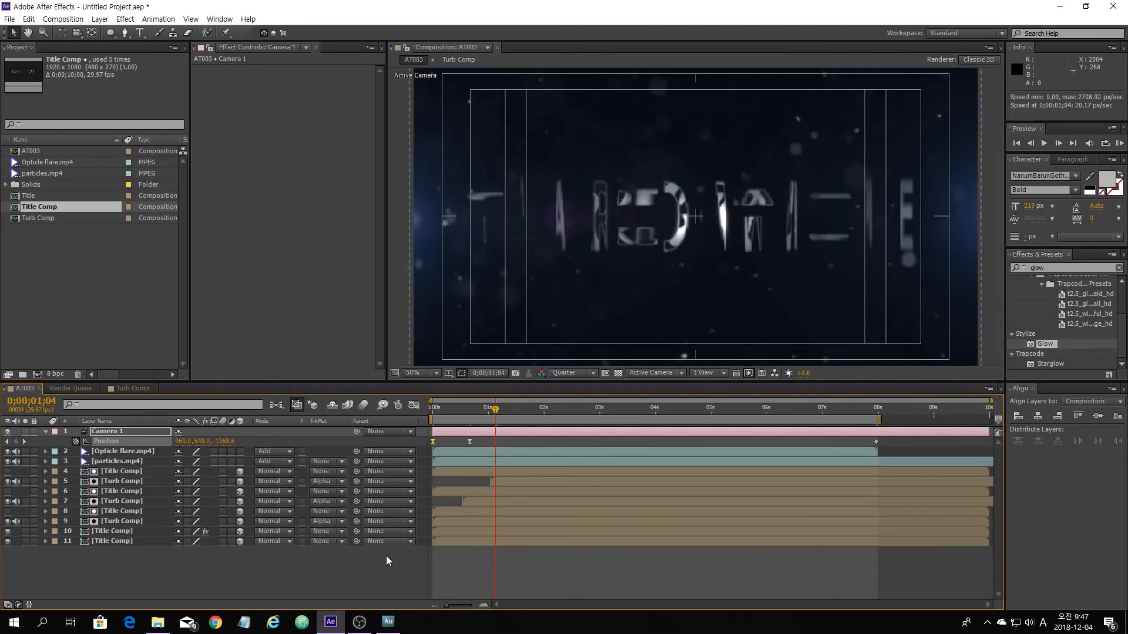
# - Preview the eased camera move from the beginning and scrub to 0;00;02;23
pyautogui.click(386, 556)
pyautogui.click(431, 412)
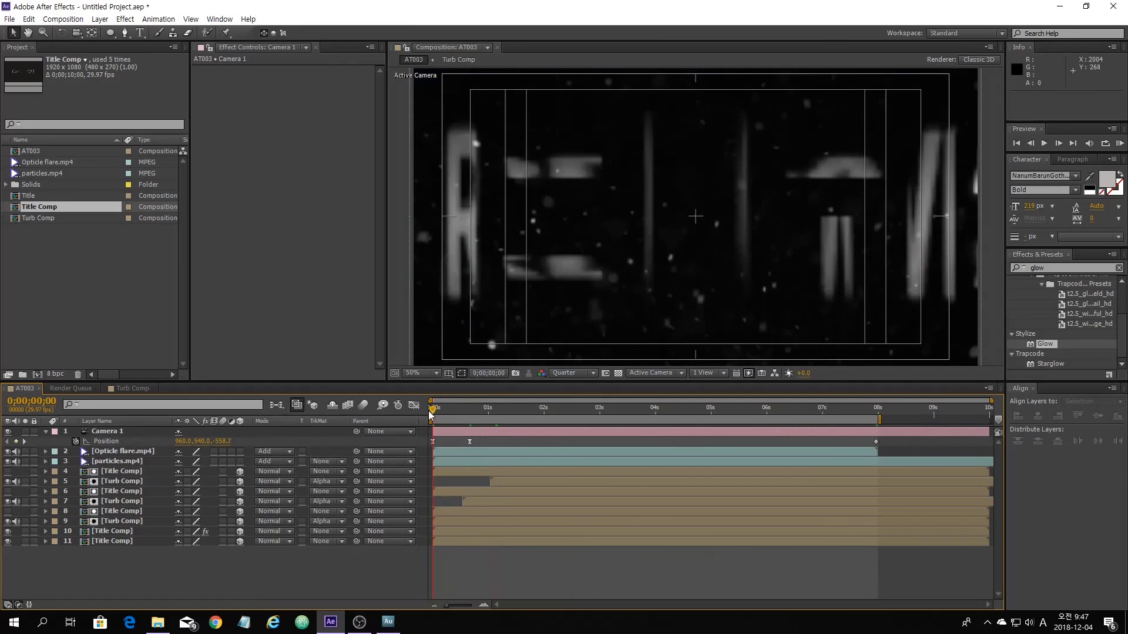
pyautogui.click(1043, 144)
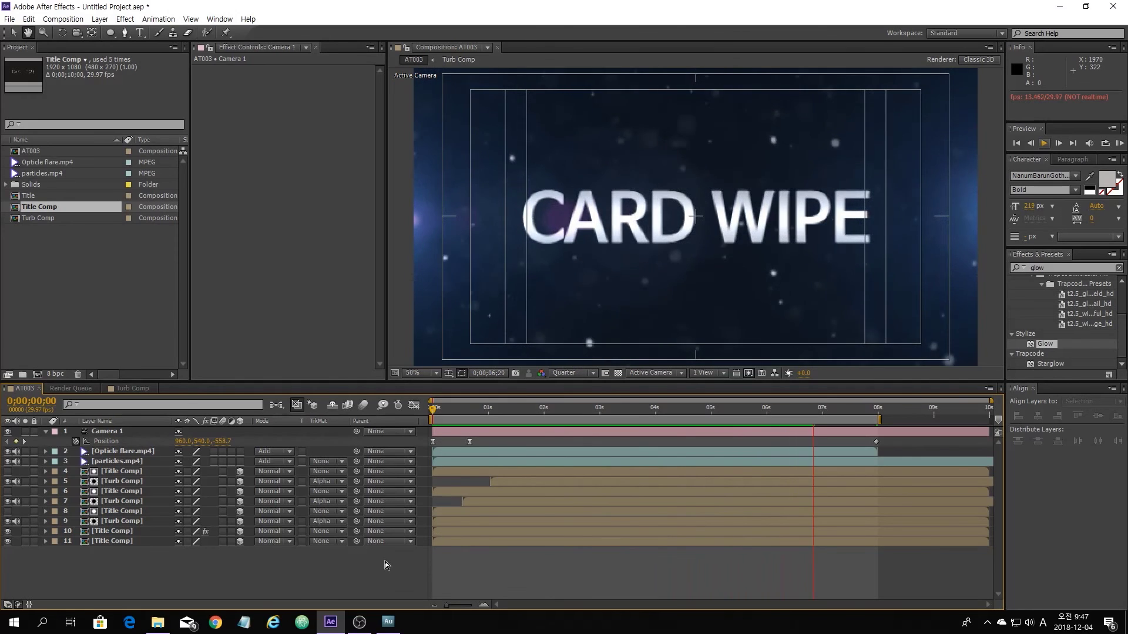
pyautogui.press('space')
pyautogui.moveTo(444, 413); pyautogui.dragTo(586, 458)
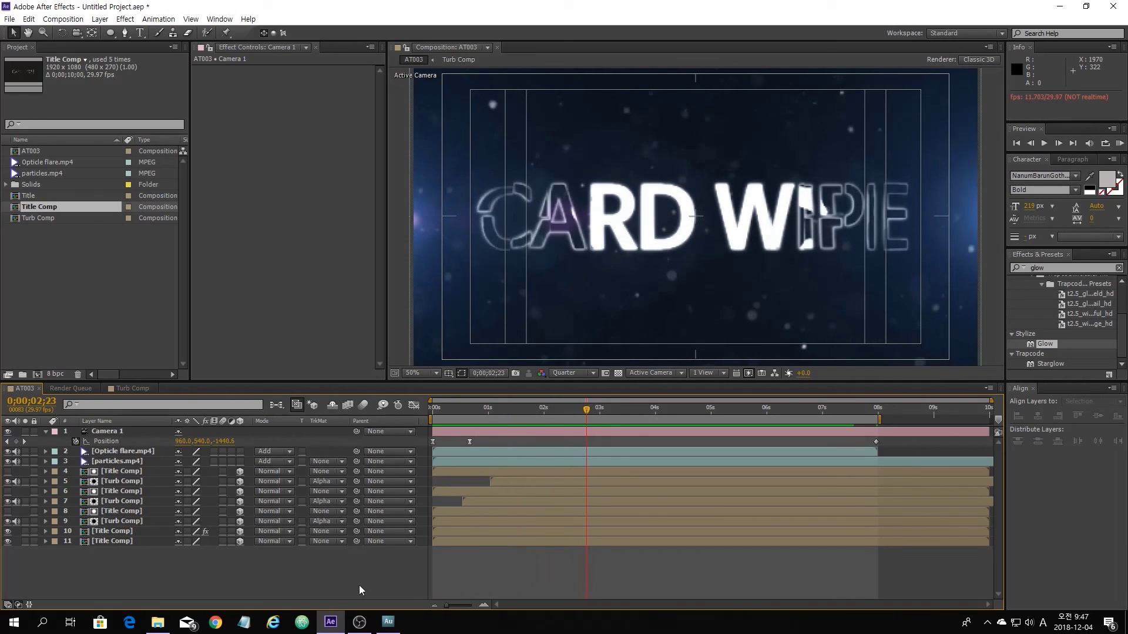
# - Add a new adjustment layer above the camera in the AT003 composition
pyautogui.rightClick(376, 573)
pyautogui.moveTo(541, 456)
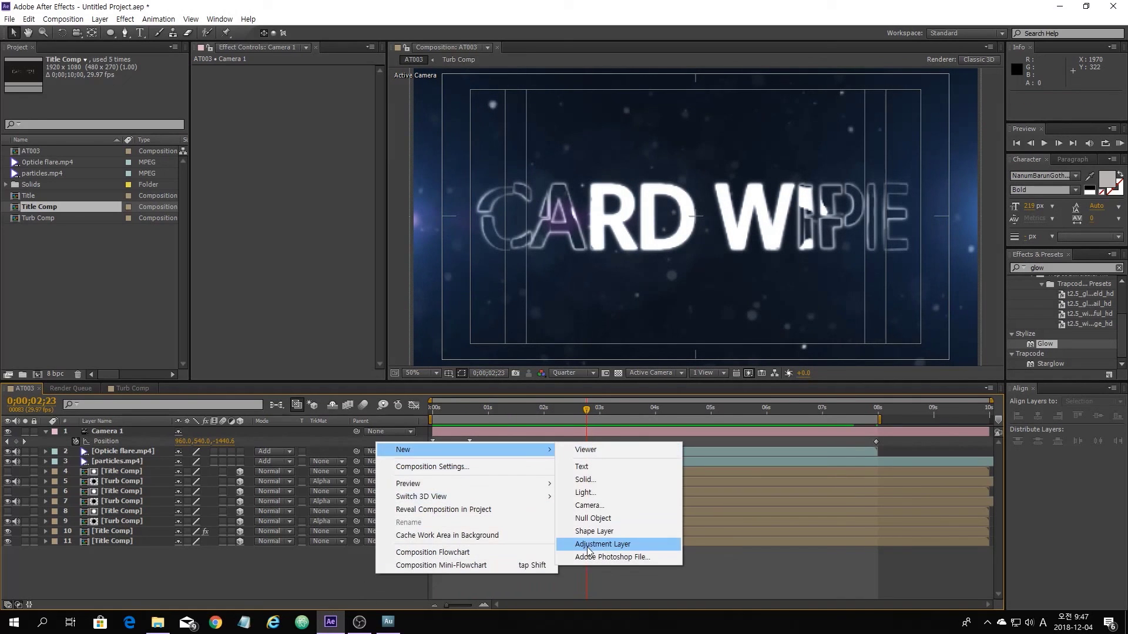
pyautogui.click(608, 544)
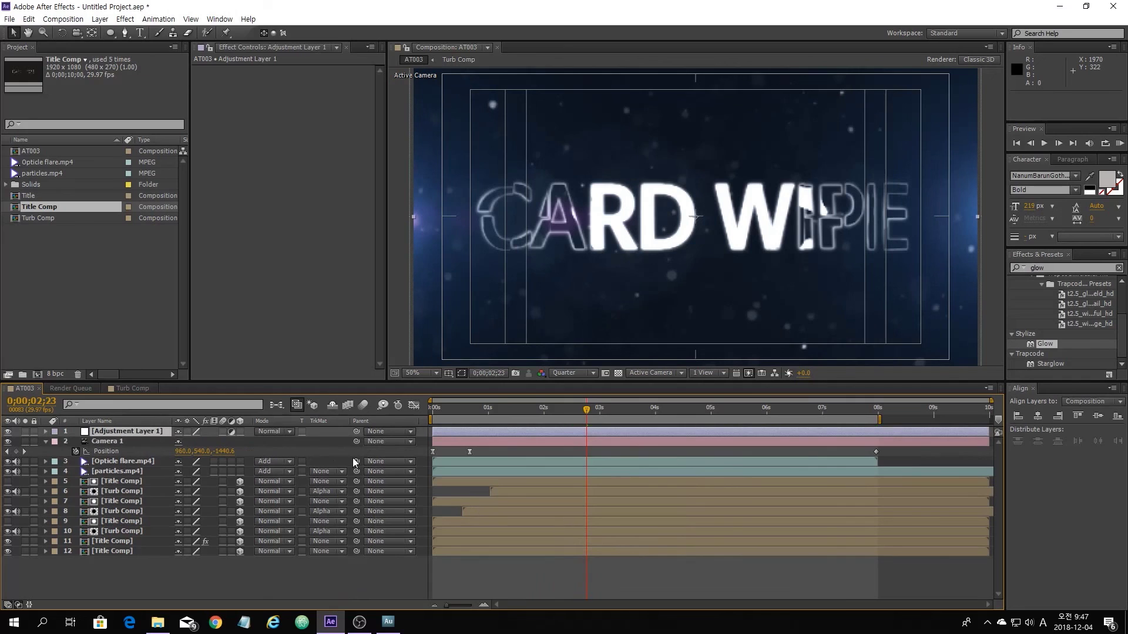
# - Find the Curves effect and apply it to the adjustment layer
pyautogui.click(1053, 269)
pyautogui.write('cou')
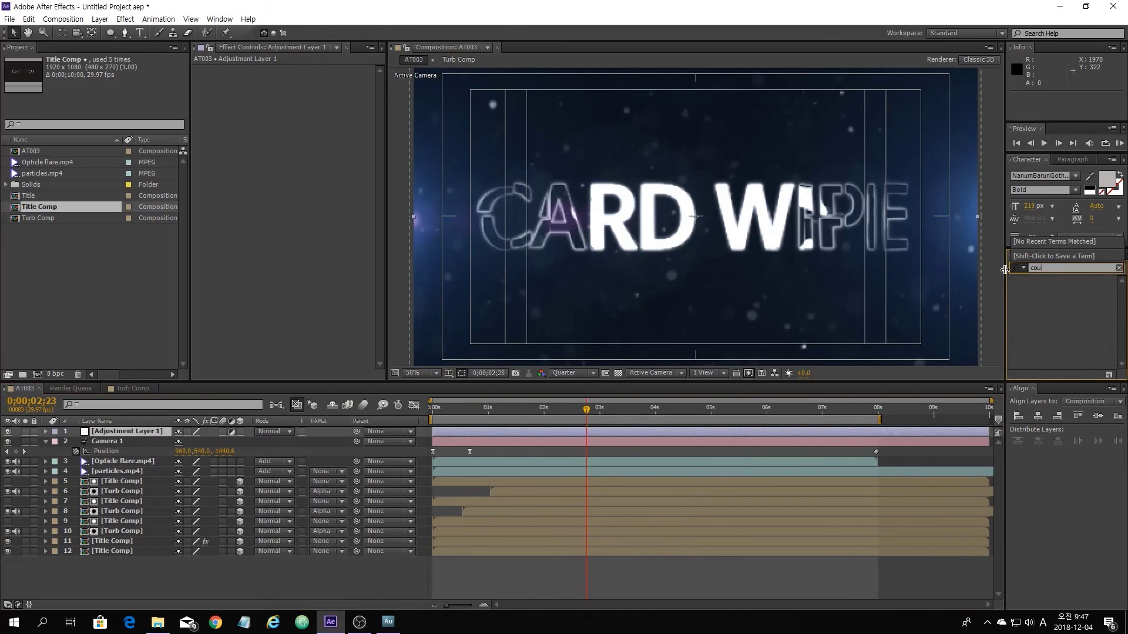
pyautogui.write('r')
pyautogui.press('BackSpace')
pyautogui.press('BackSpace')
pyautogui.press('BackSpace')
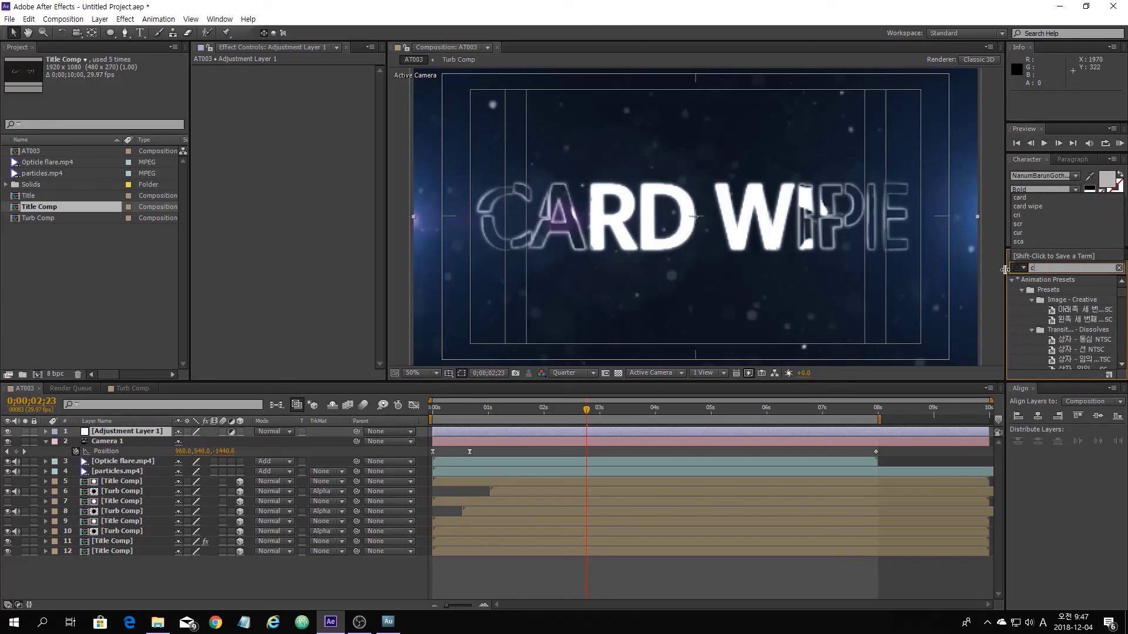
pyautogui.write('ur')
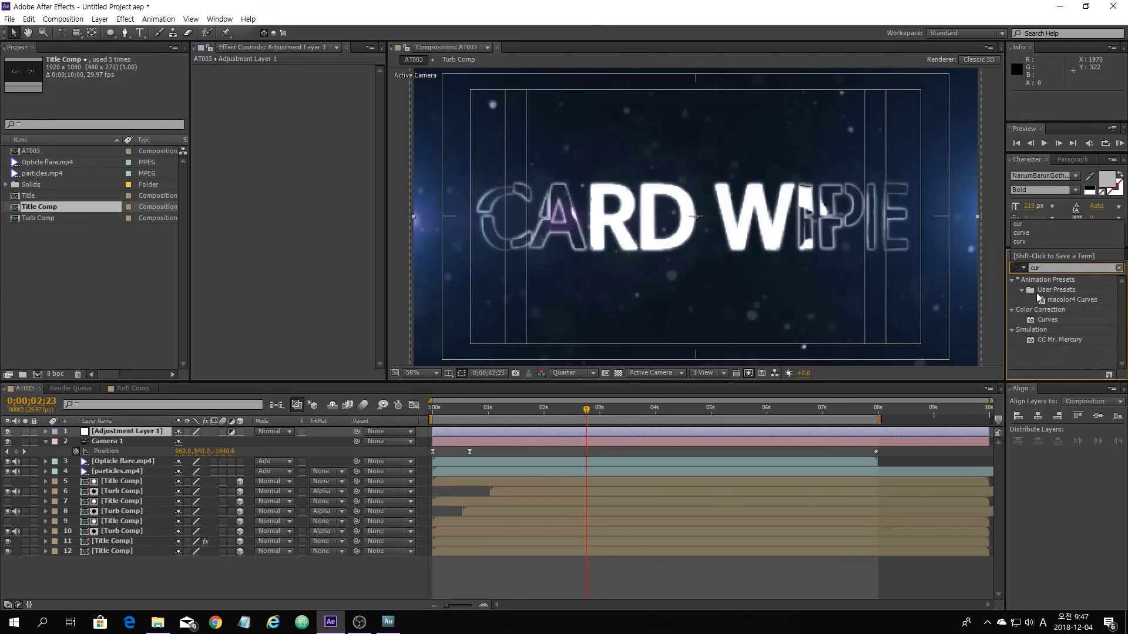
pyautogui.moveTo(1049, 320); pyautogui.dragTo(142, 432)
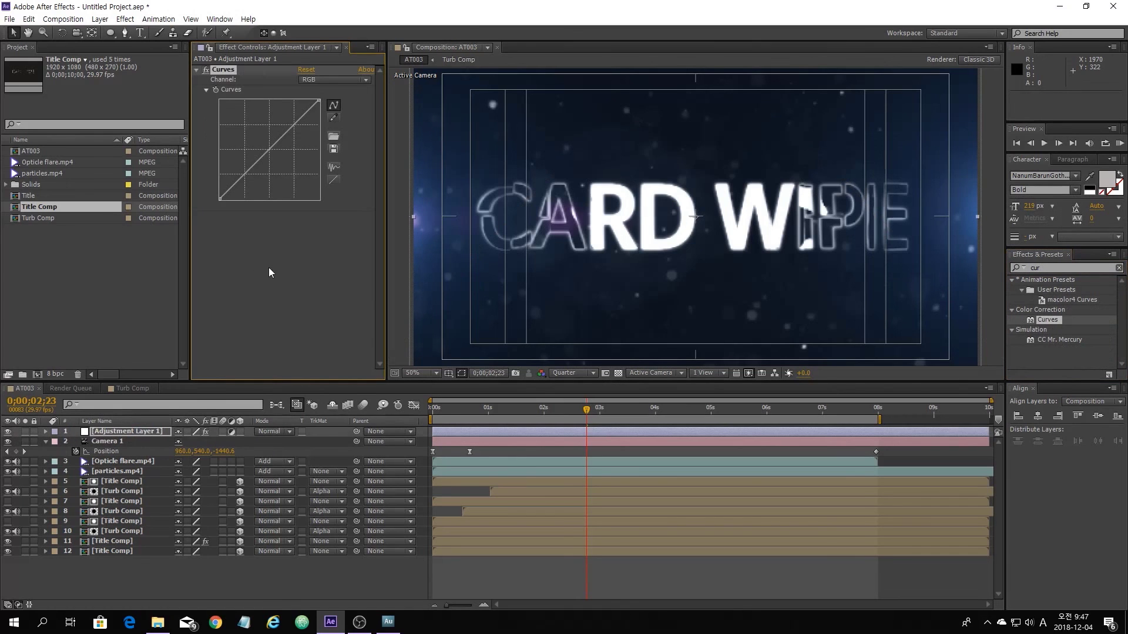
# - Shape the RGB curve into a gentle S with lifted highlights, and lower the upper part of the Red curve slightly
pyautogui.moveTo(303, 119); pyautogui.dragTo(301, 114)
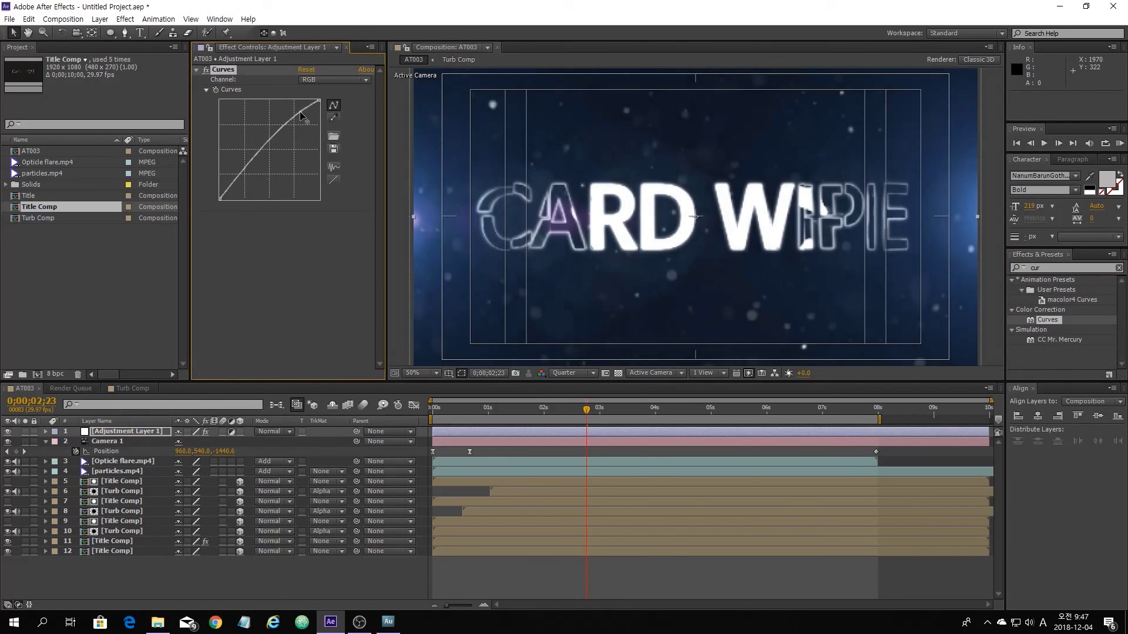
pyautogui.moveTo(238, 178); pyautogui.dragTo(239, 181)
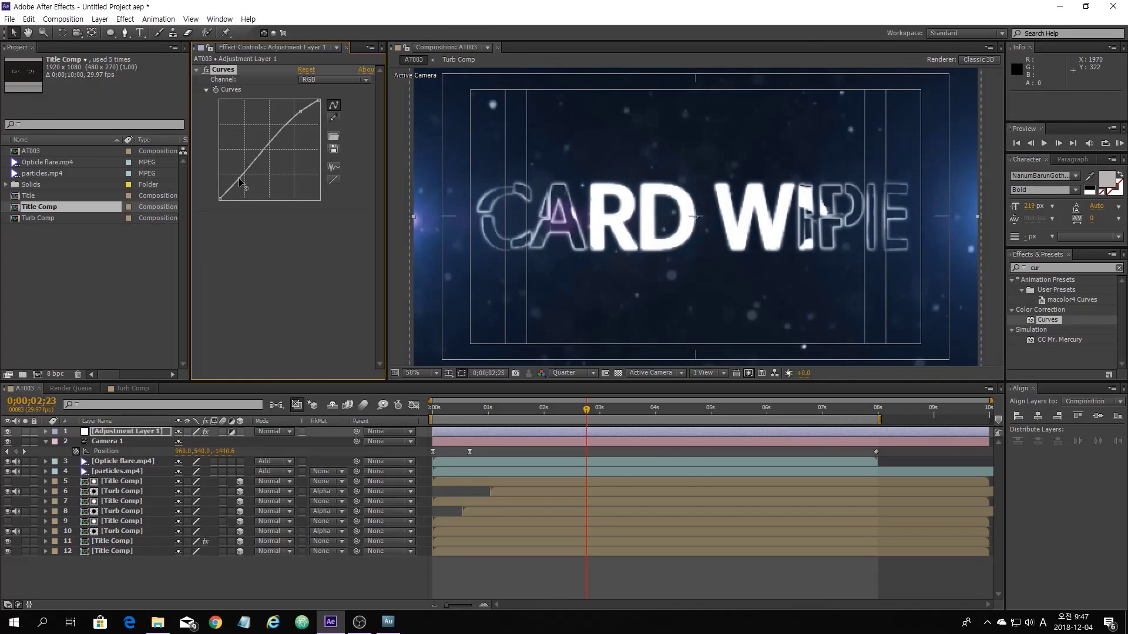
pyautogui.click(331, 81)
pyautogui.click(327, 107)
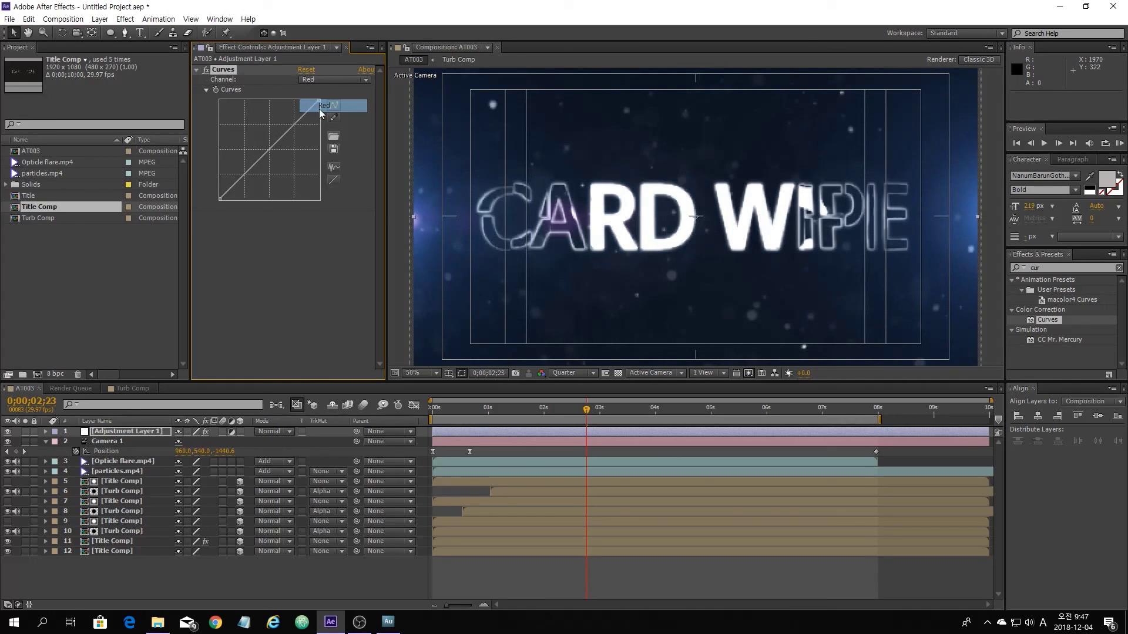
pyautogui.moveTo(294, 124); pyautogui.dragTo(295, 131)
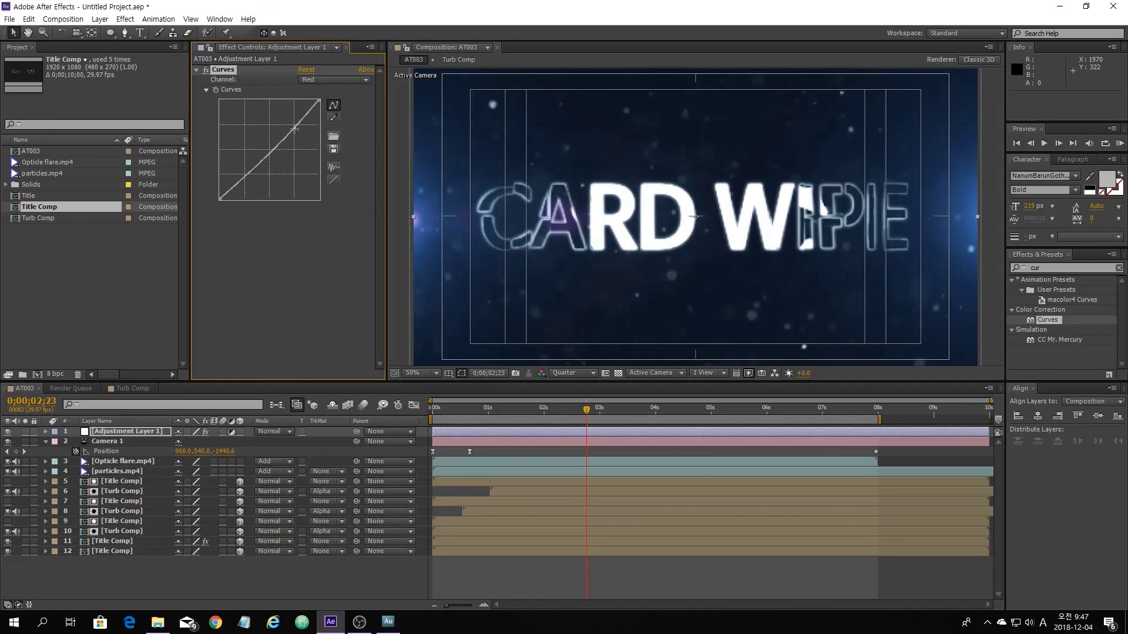
# - Raise the upper part of the Green curve slightly and shape the Blue curve into an S with brighter highlights and darker shadows
pyautogui.click(310, 81)
pyautogui.click(312, 117)
pyautogui.moveTo(298, 124); pyautogui.dragTo(294, 121)
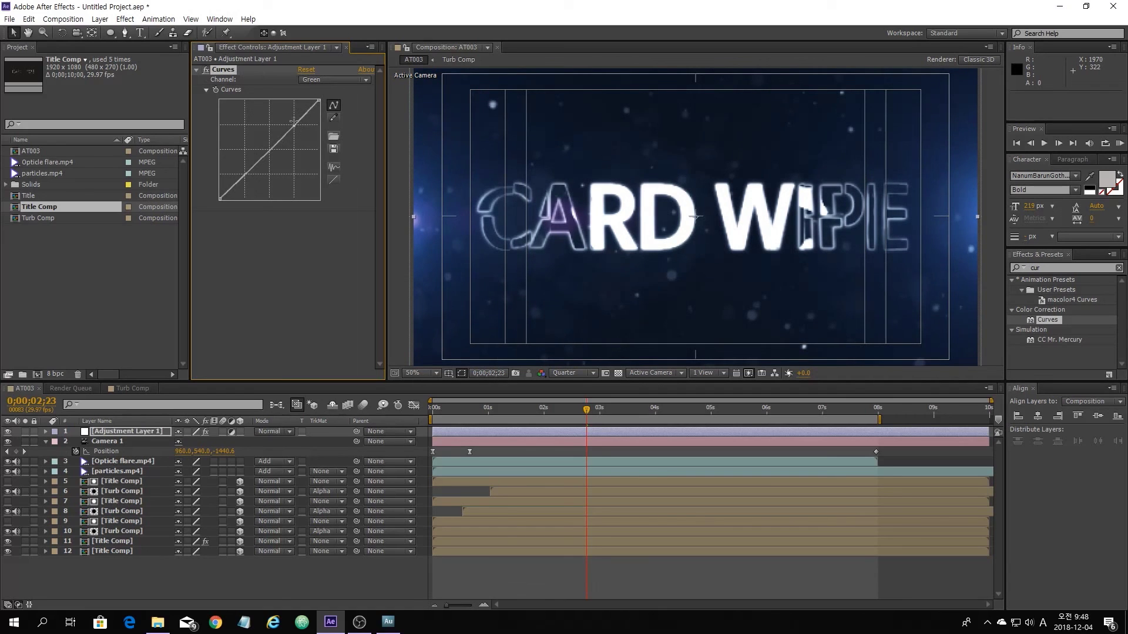
pyautogui.click(321, 86)
pyautogui.click(323, 128)
pyautogui.moveTo(293, 126); pyautogui.dragTo(294, 115)
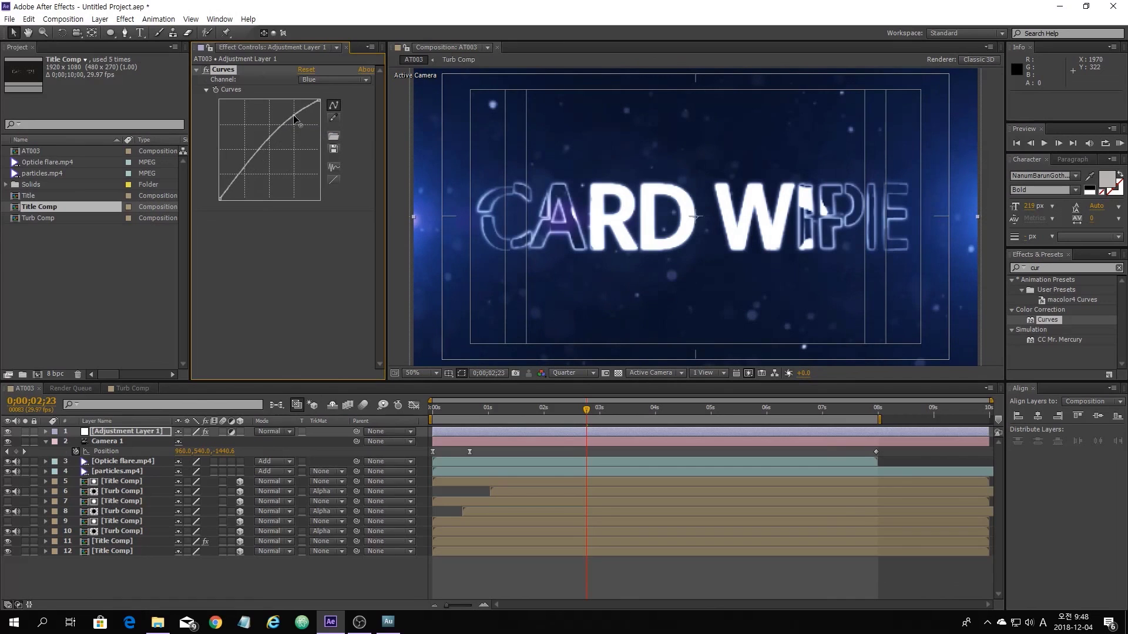
pyautogui.moveTo(244, 171); pyautogui.dragTo(242, 175)
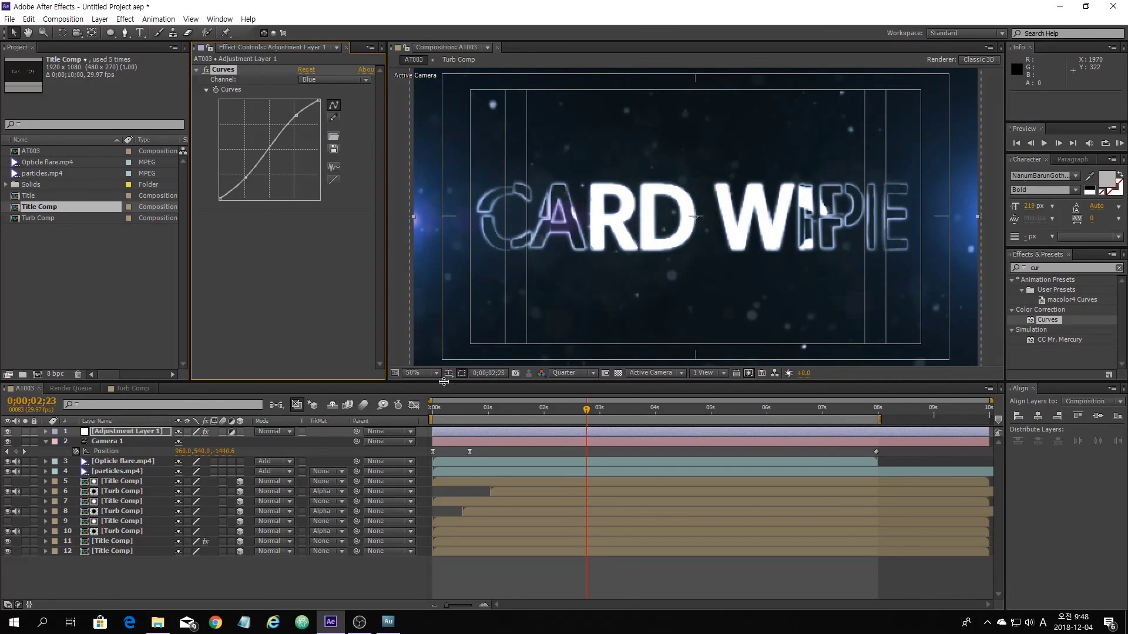
# - Scrub through the graded animation, set the composition's preview resolution to Full, and play it from the beginning
pyautogui.moveTo(454, 409); pyautogui.dragTo(593, 445)
pyautogui.click(591, 375)
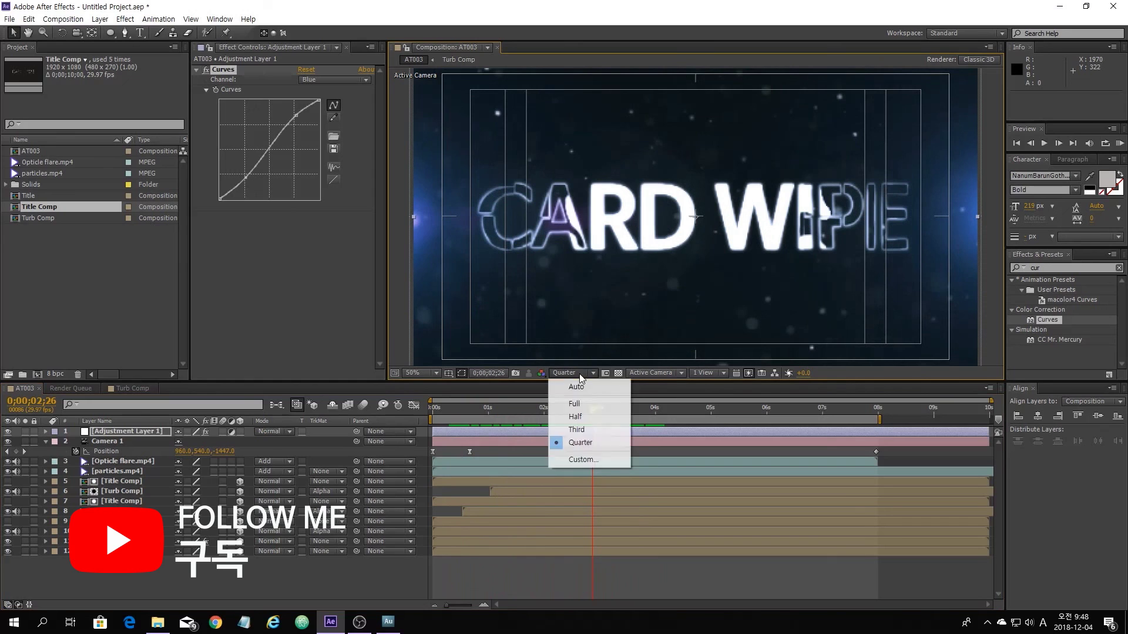
pyautogui.click(574, 404)
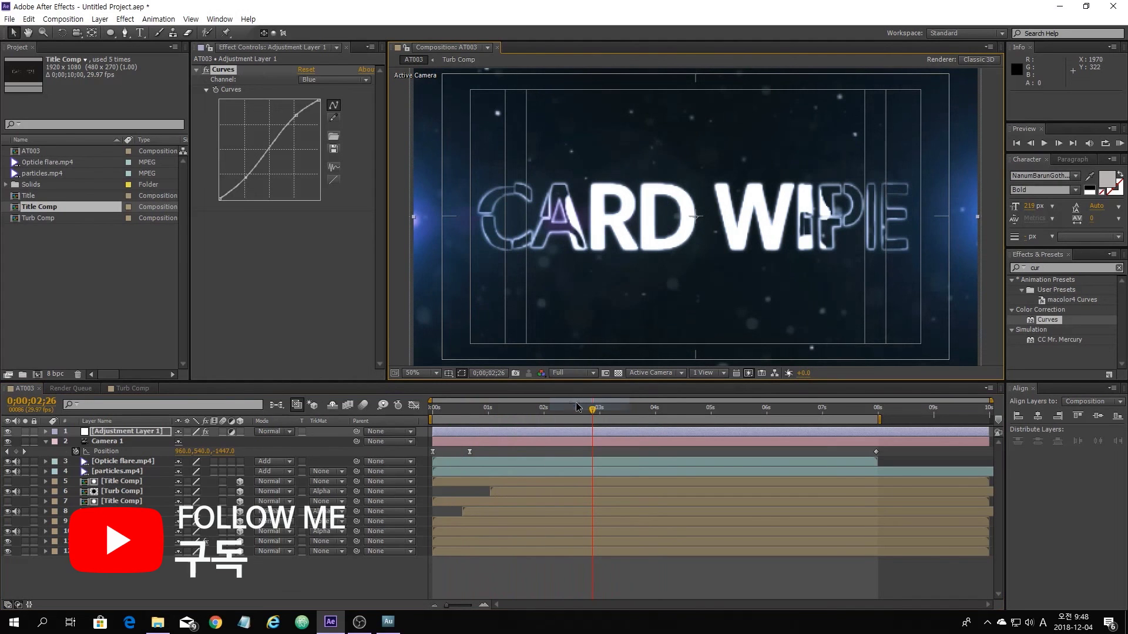
pyautogui.click(467, 408)
pyautogui.moveTo(468, 411); pyautogui.dragTo(418, 414)
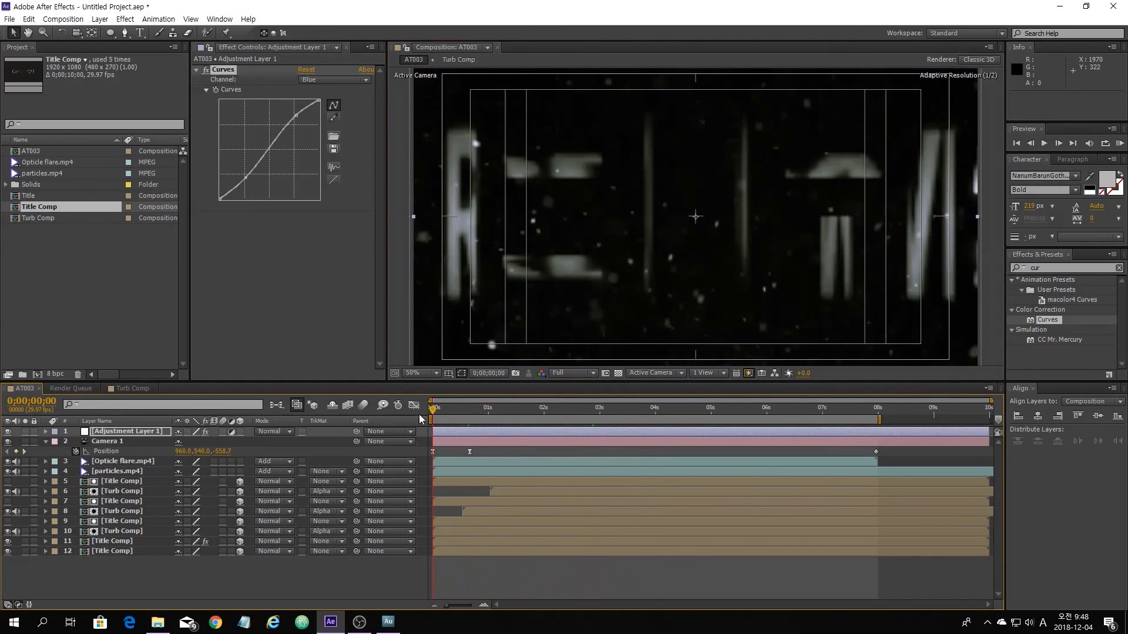
pyautogui.click(1044, 143)
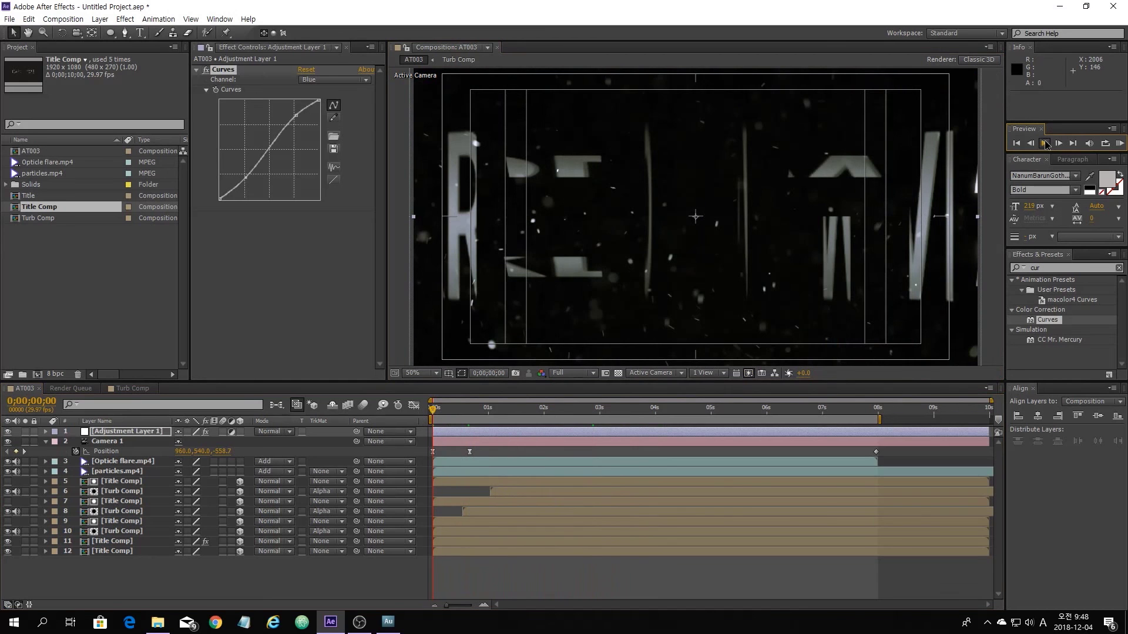